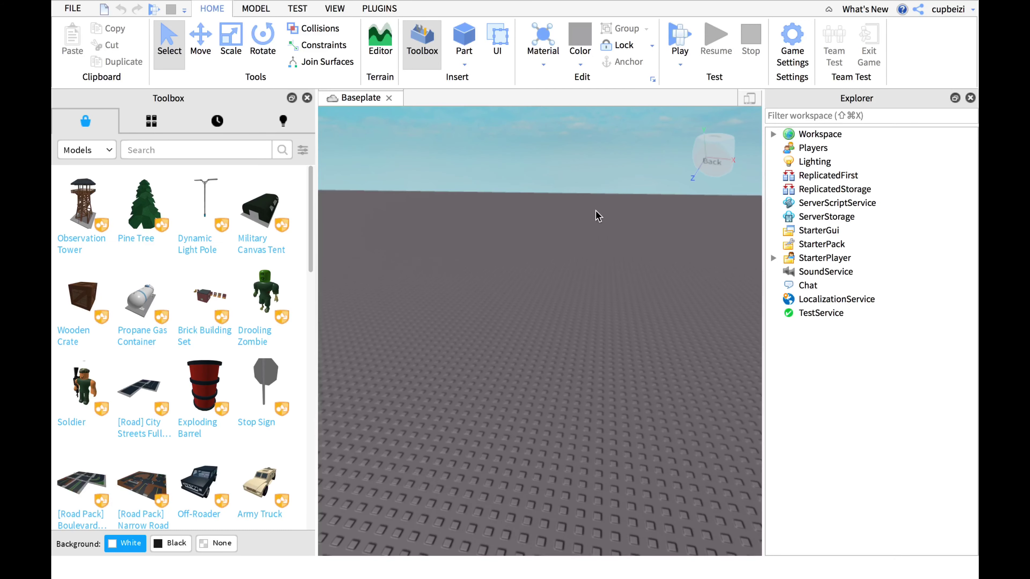
Search the toolbox Plugins for 'loadlugin' and open the installed Load Character Lite's details
click(379, 9)
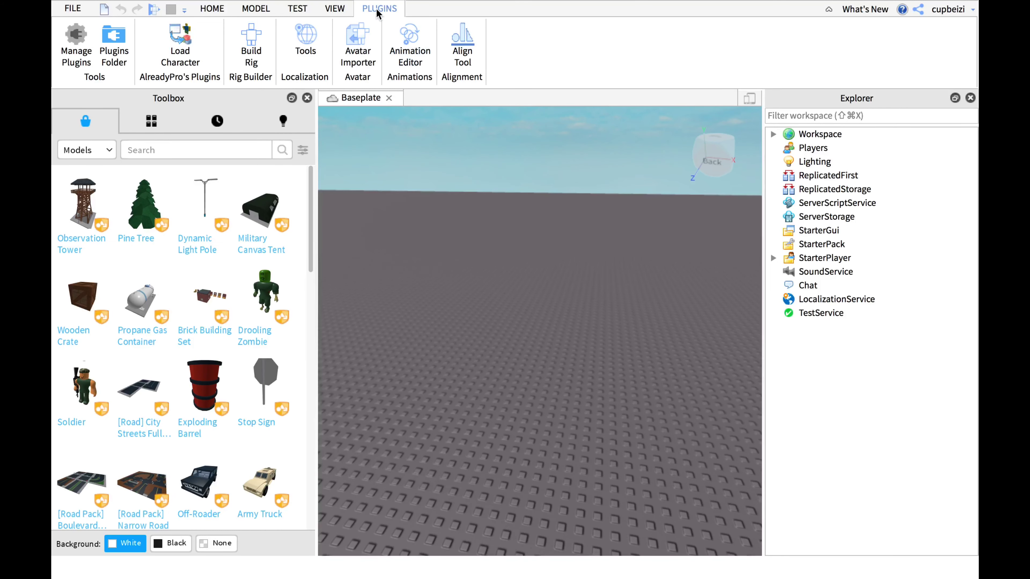
click(189, 64)
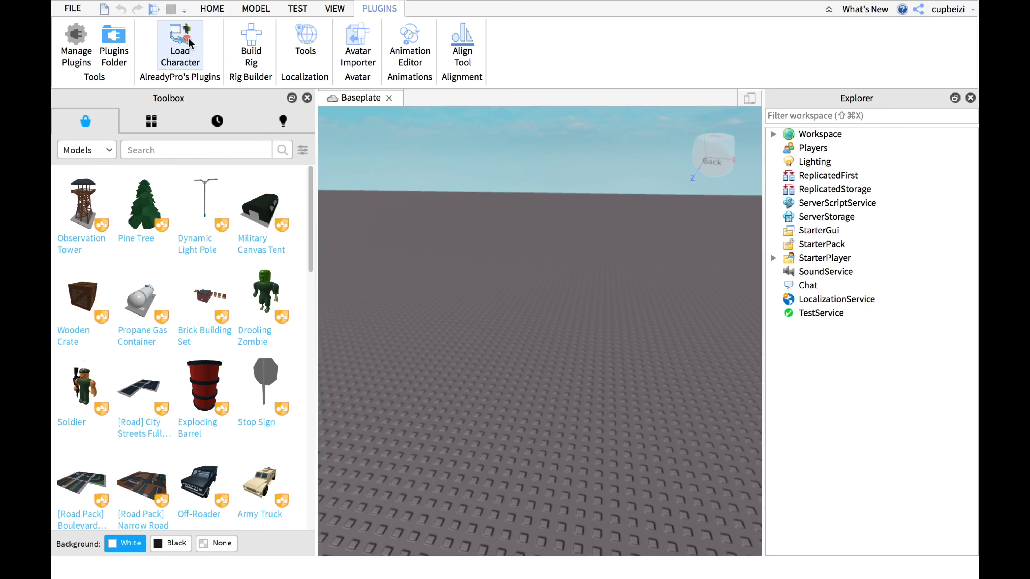
click(98, 157)
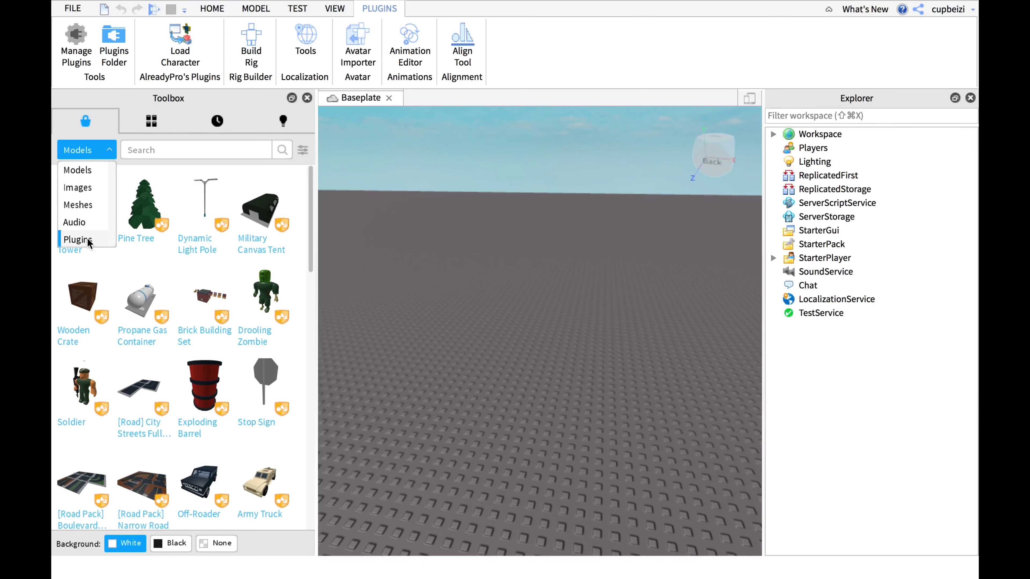
click(75, 239)
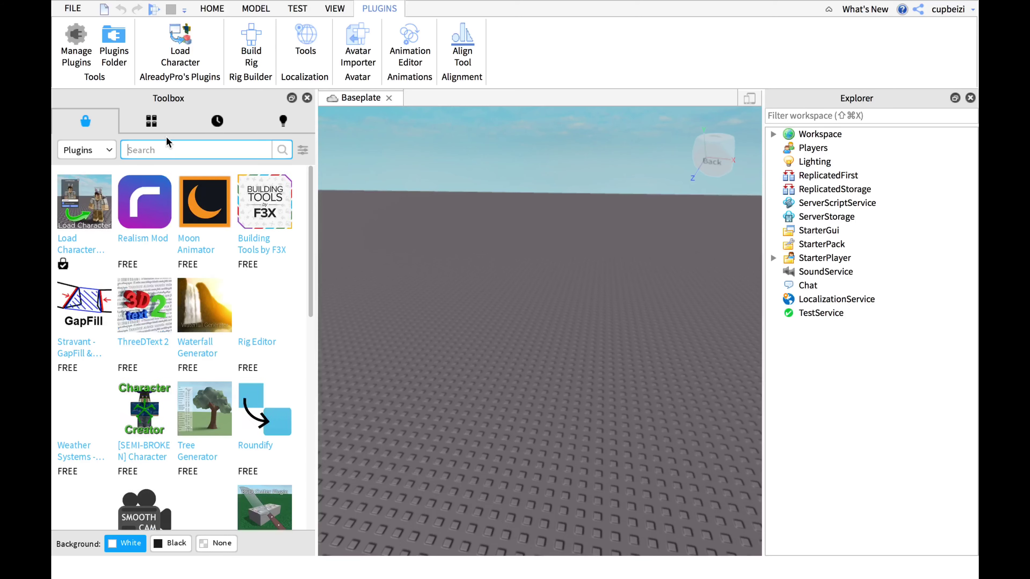
text(load character pl)
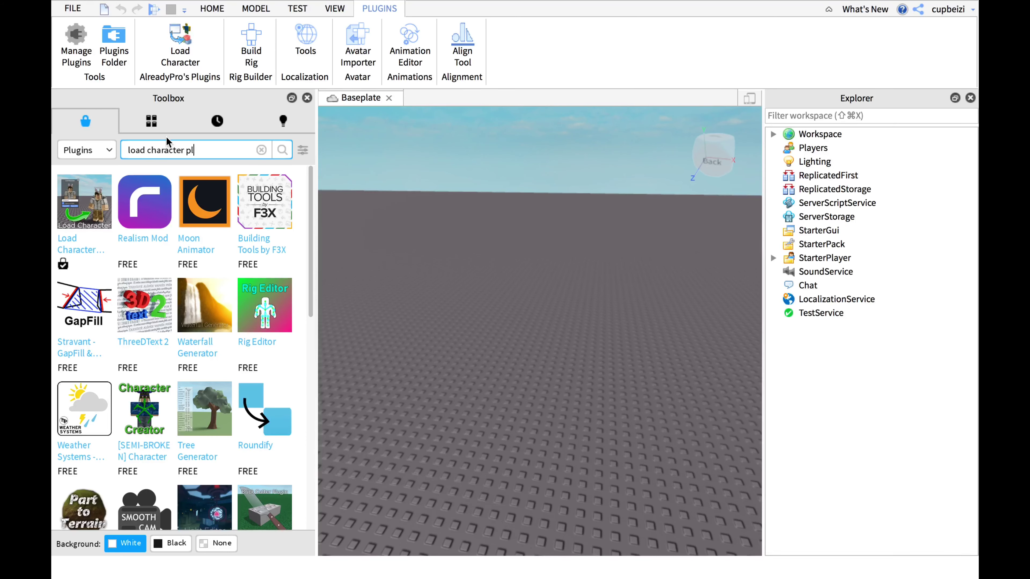
text(ugin)
key(Return)
click(85, 239)
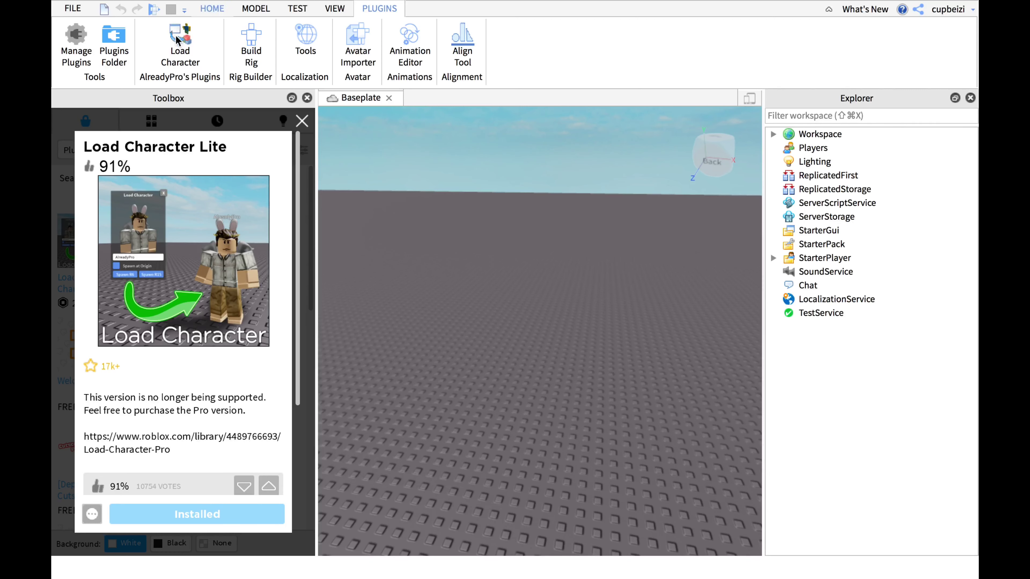
Spawn your avatar as an R6 character with Load Character, entering the account username
click(183, 52)
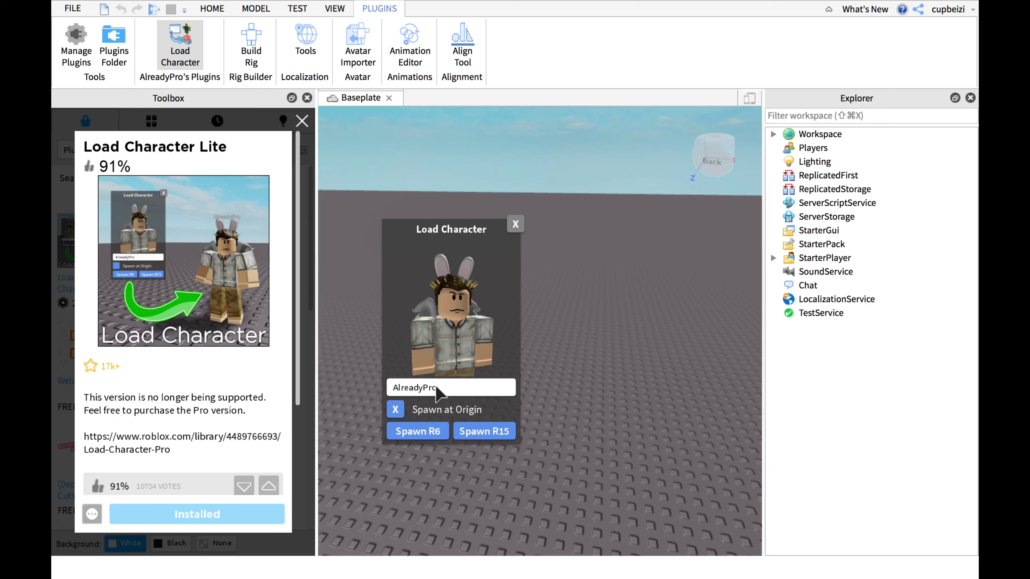
double_click(456, 388)
text(cupb)
text(eizi)
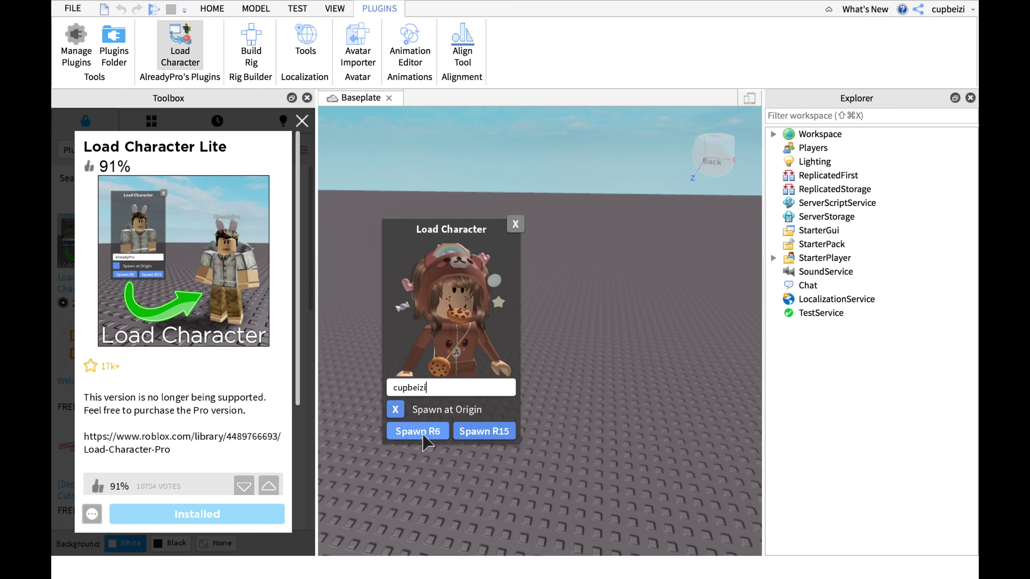
click(406, 435)
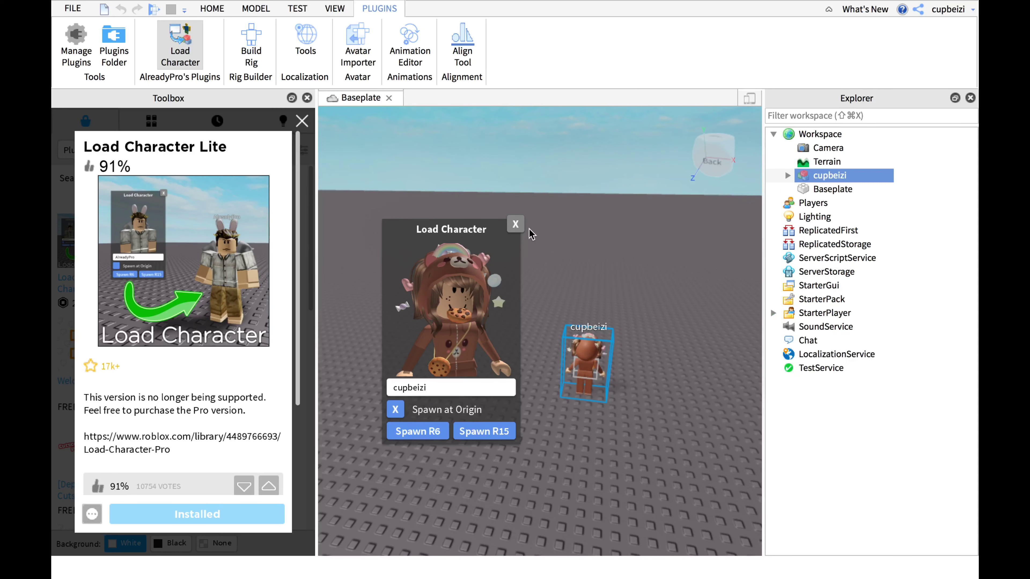
click(516, 224)
Focus and zoom in on the spawned character, then close the plugin details card
key(f)
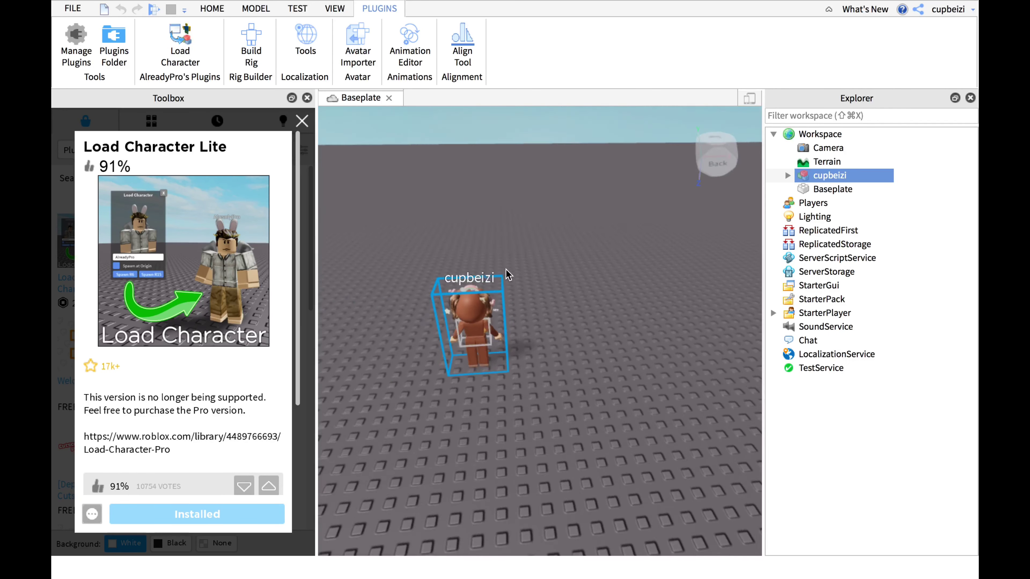
right_drag(503, 283, 512, 283)
scroll(512, 283, down, 5)
scroll(568, 264, up, 3)
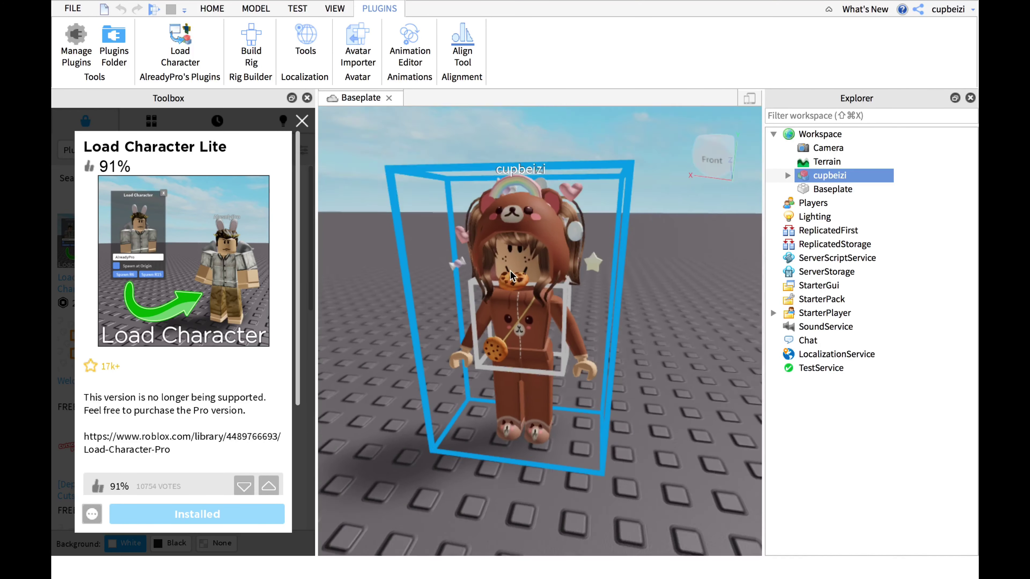
scroll(609, 252, up, 3)
scroll(654, 242, up, 3)
scroll(654, 242, down, 5)
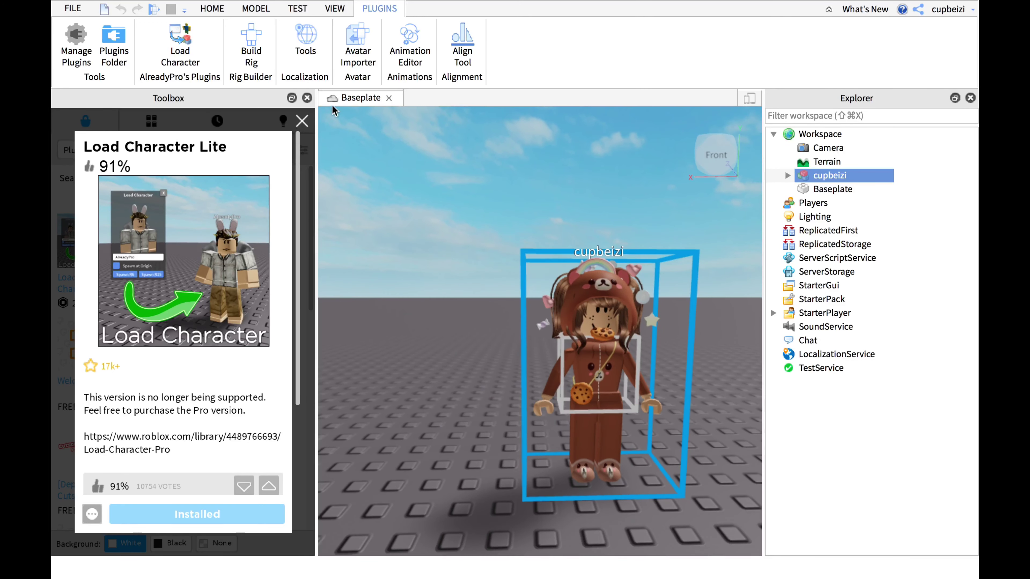
click(300, 120)
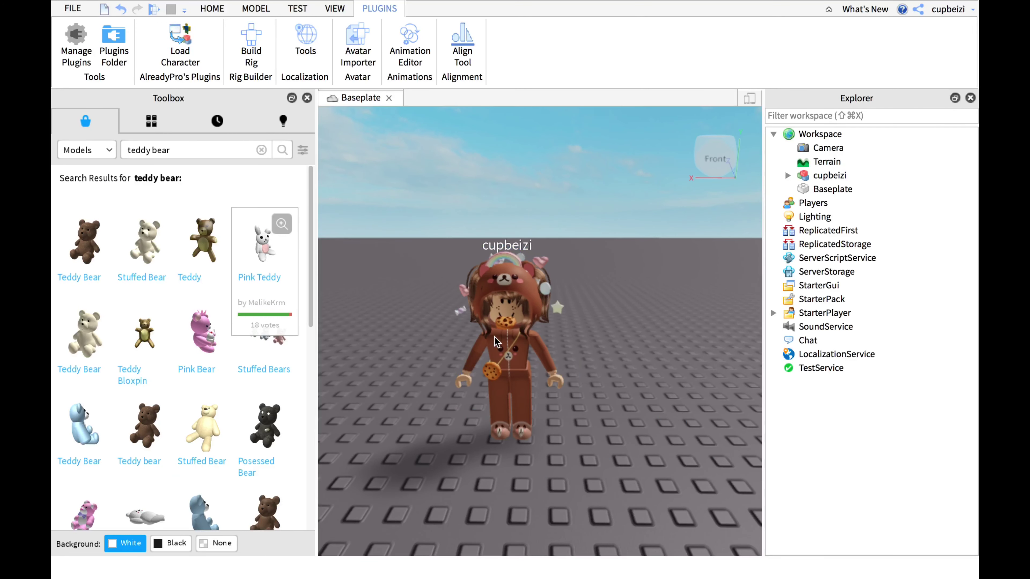
Export the avatar character model via Export Selection as 'teddychan here to eat u'
click(826, 178)
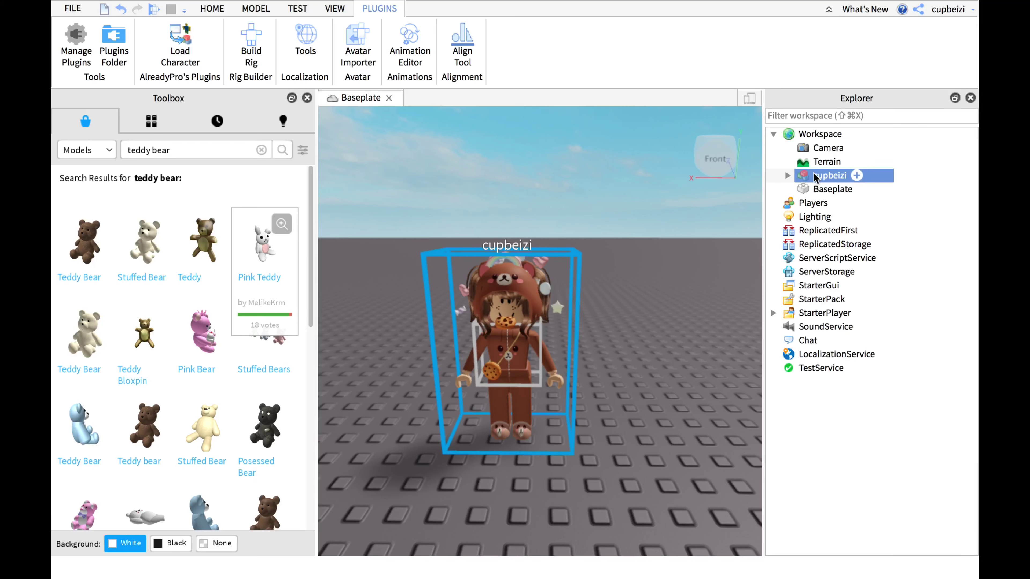
right_click(815, 178)
click(862, 411)
click(458, 185)
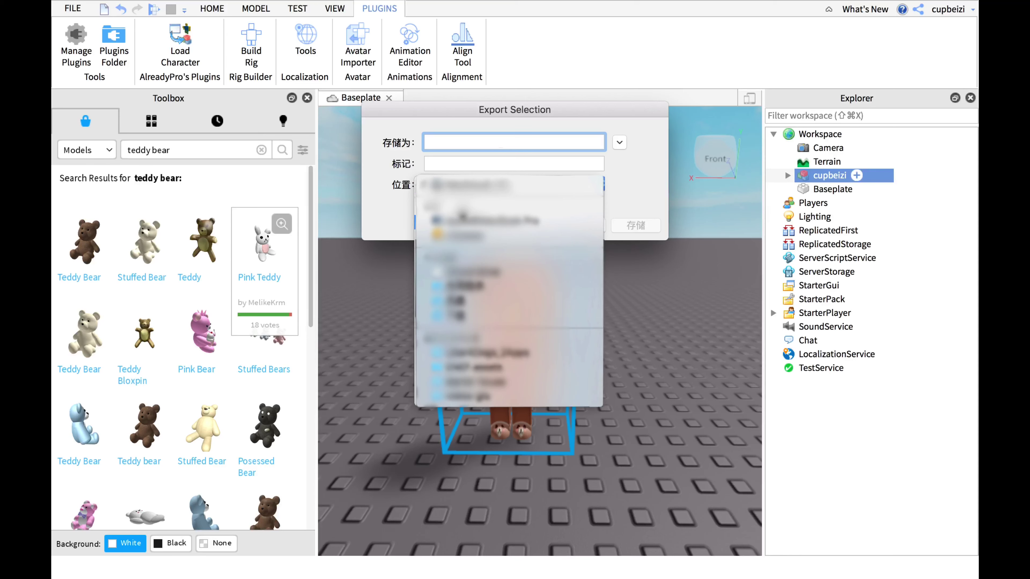
text(teddychan here to eat u)
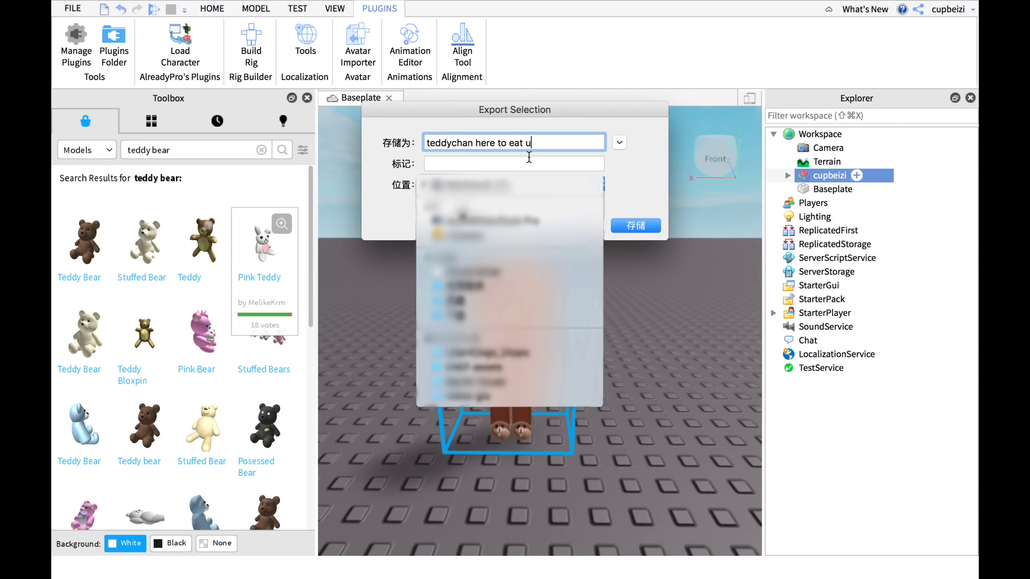
click(639, 230)
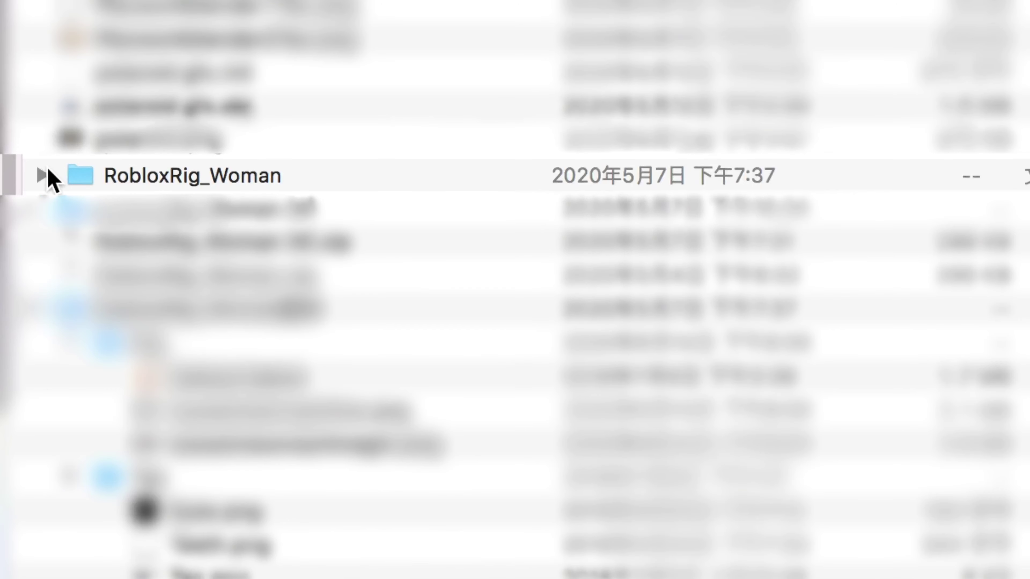
Open Default.blend from the RobloxRig_Woman Rig folder in Blender
click(44, 176)
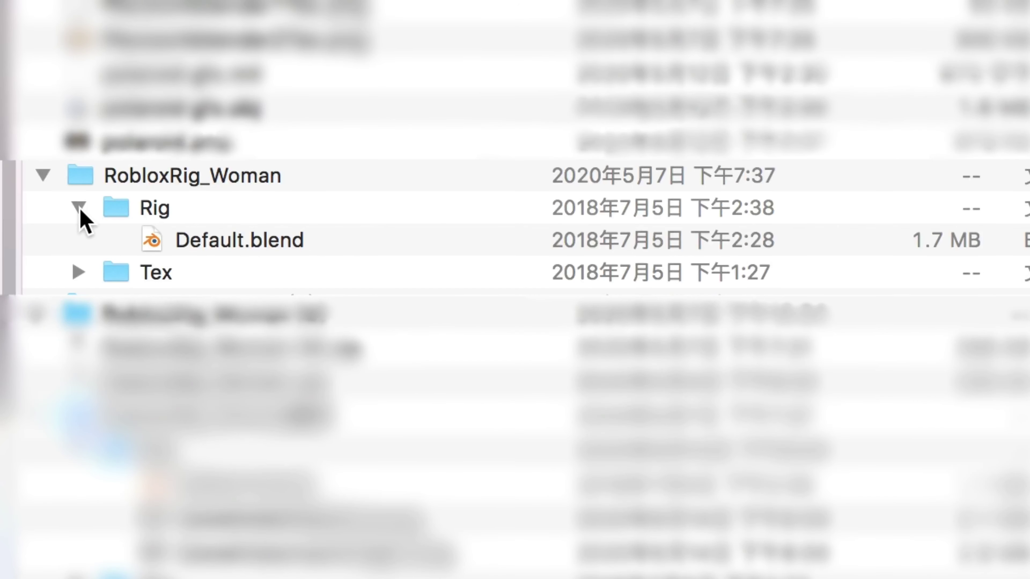
click(133, 183)
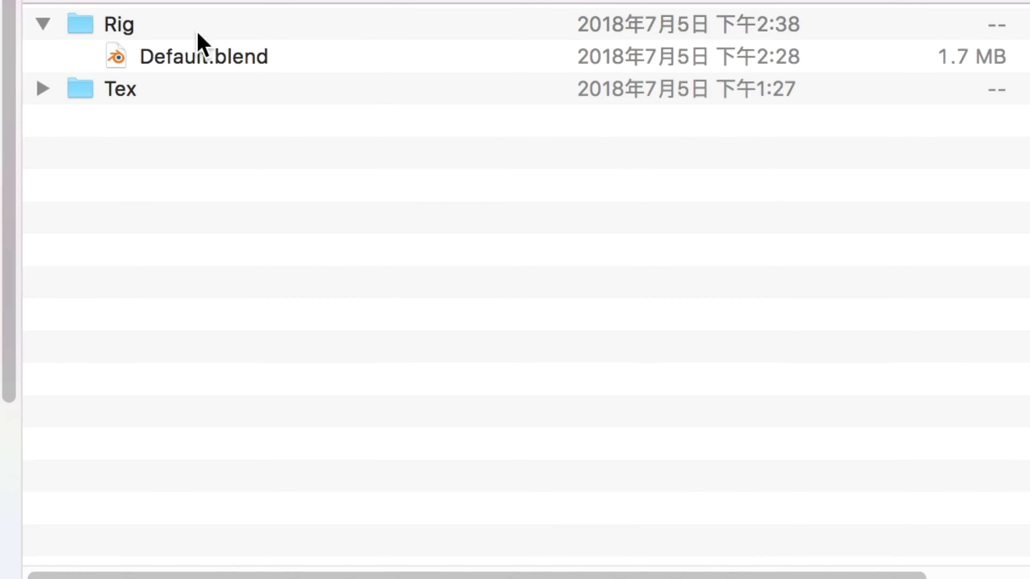
double_click(279, 58)
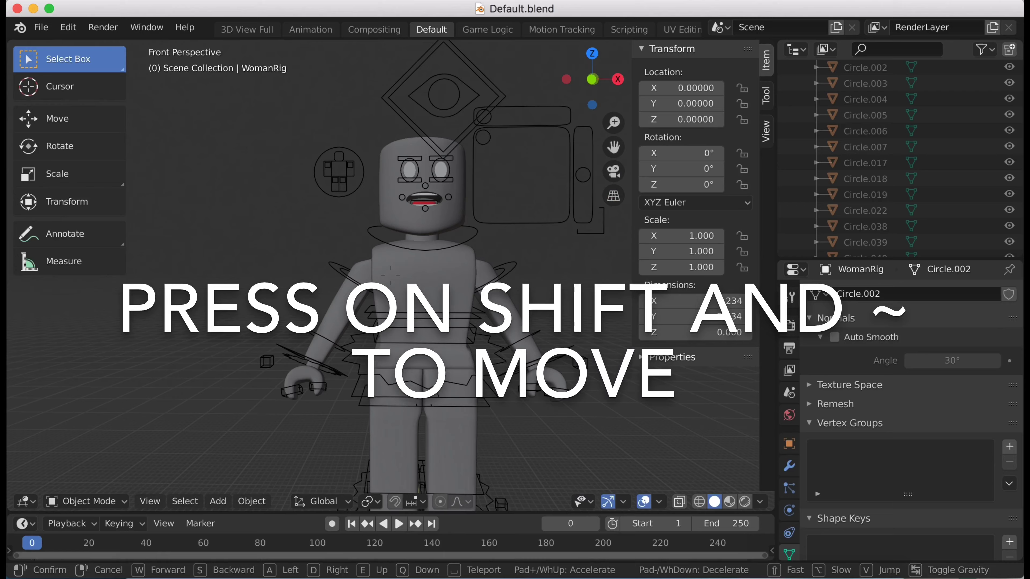
Box-select the rig's head mesh and its face controls and delete them
key(shift+grave)
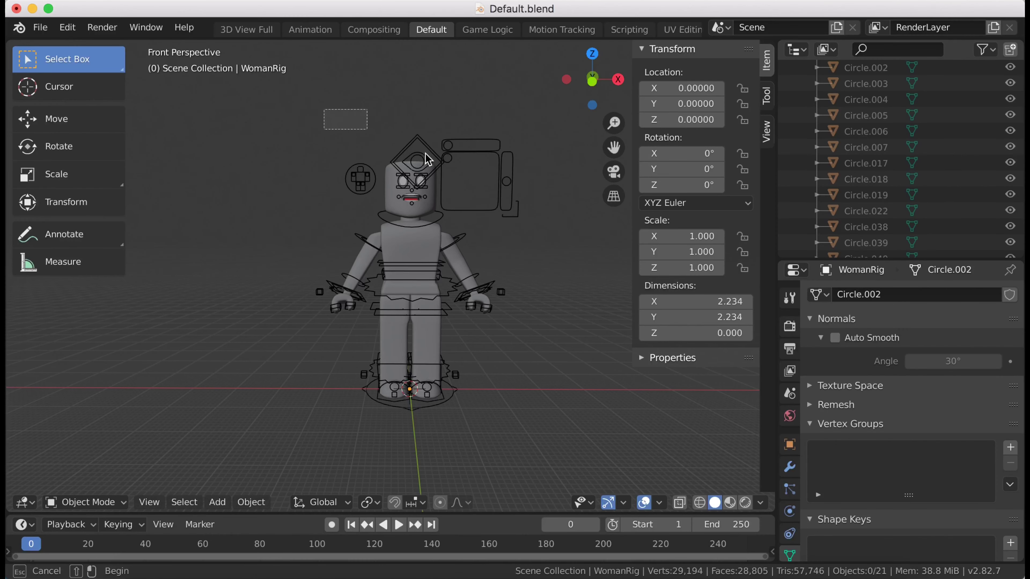
drag(428, 159, 523, 207)
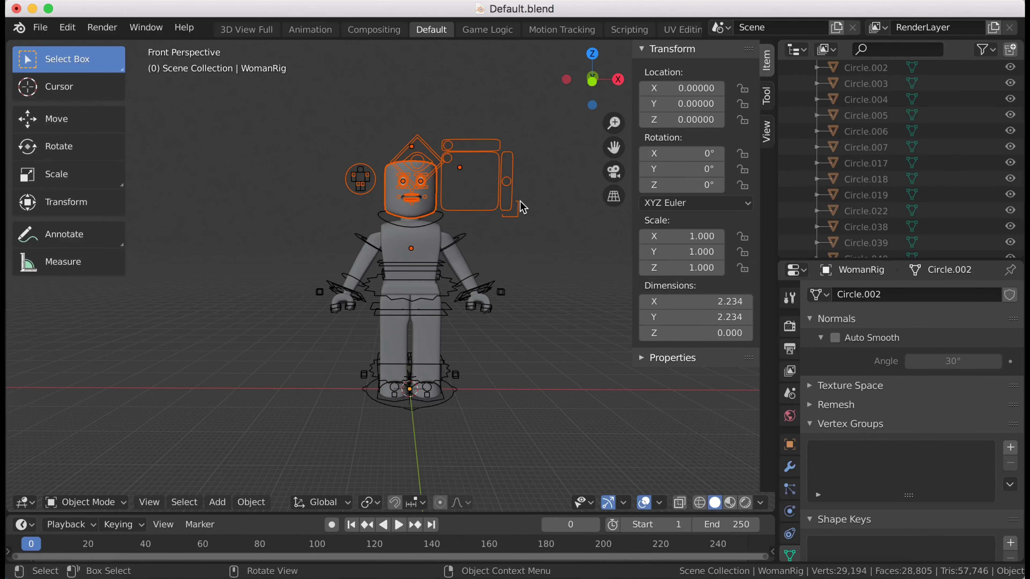
key(x)
click(527, 228)
Walk the view closer to the headless body and select the torso mesh
key(shift+grave)
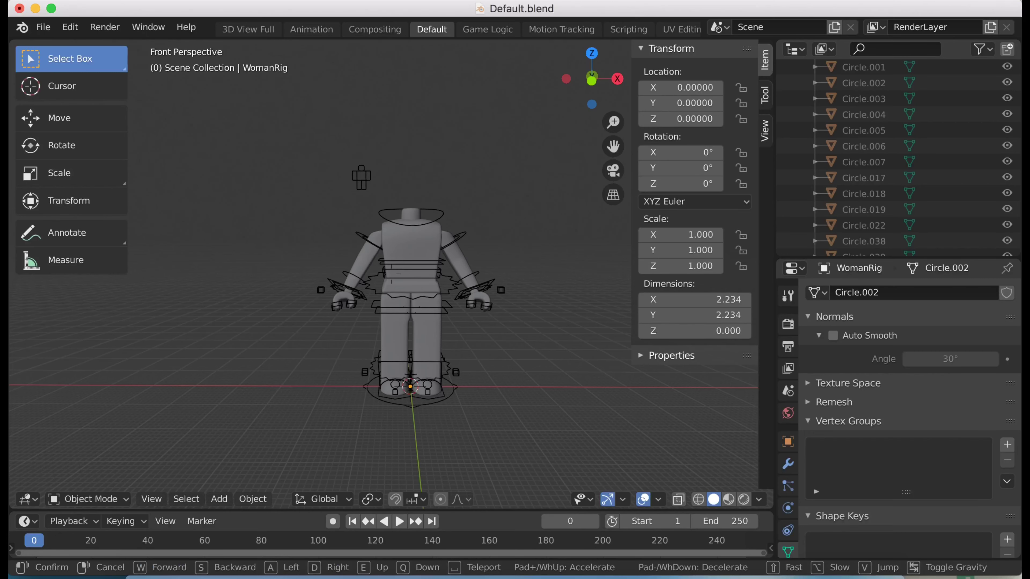
key(w)
key(s)
click(408, 227)
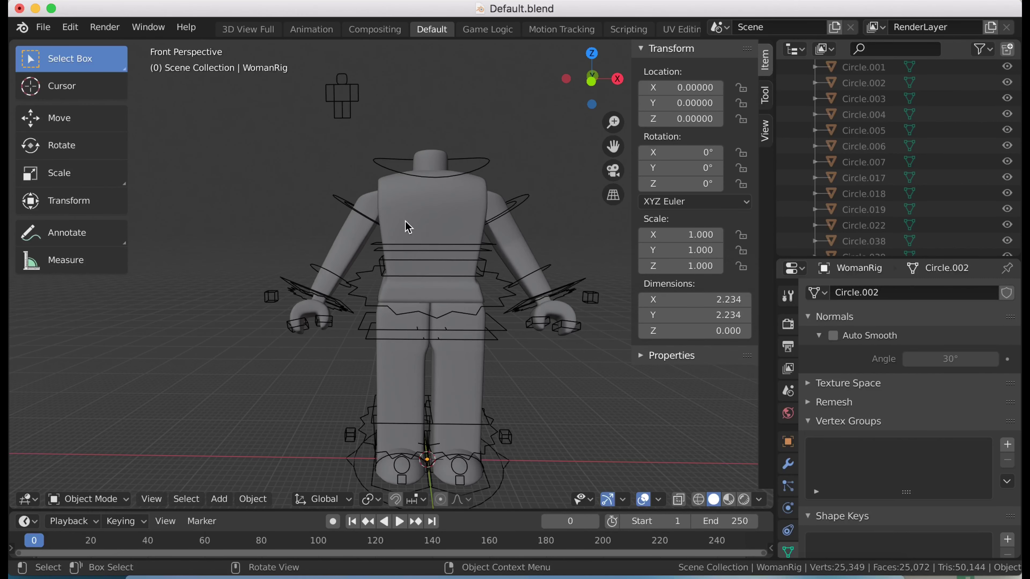
click(419, 211)
Turn the editor area into a Shader Editor and bring the Image Texture node into view
click(794, 49)
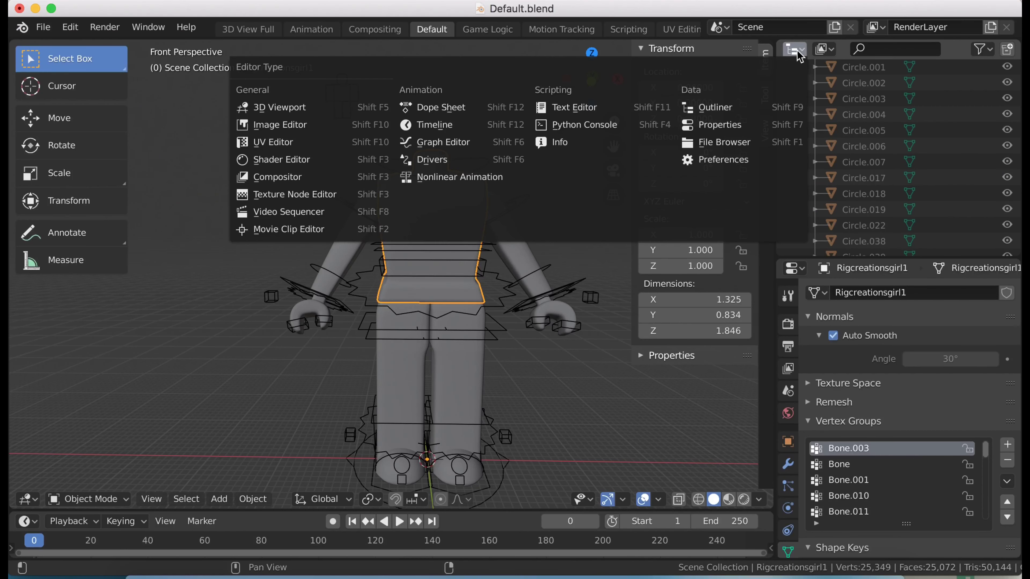
click(280, 163)
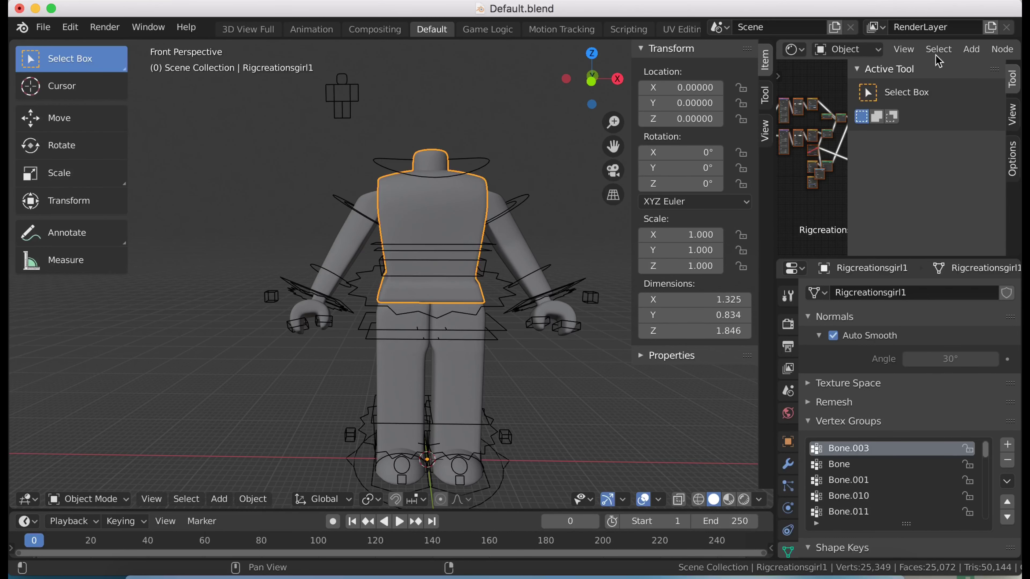
scroll(815, 121, up, 2)
scroll(814, 118, up, 2)
scroll(813, 112, up, 2)
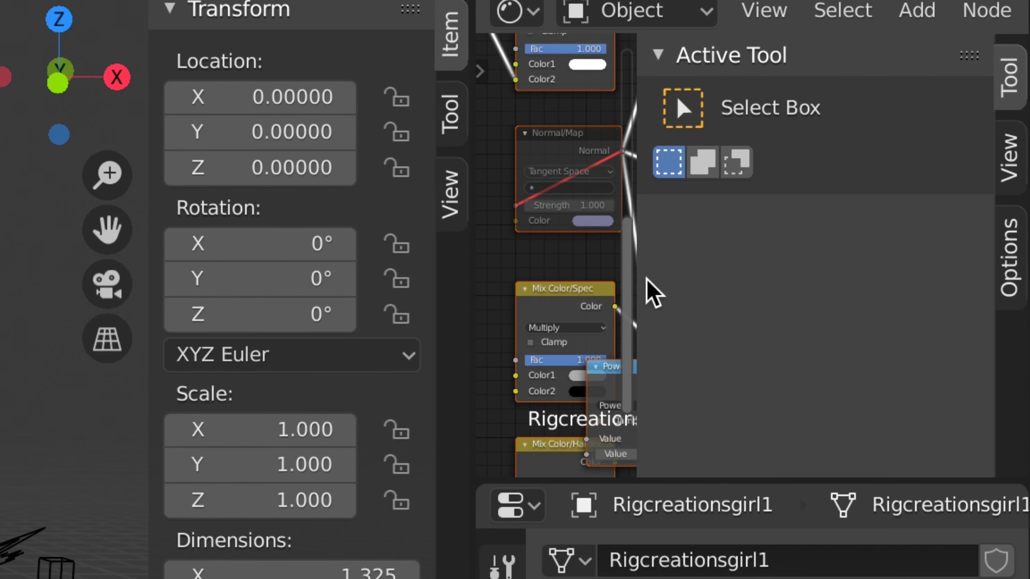
scroll(635, 276, up, 2)
shift+scroll(643, 219, up, 3)
drag(578, 470, 561, 471)
Load Cupbeizi3Tex.png from the mieeeee volume into the Image Texture node
click(548, 198)
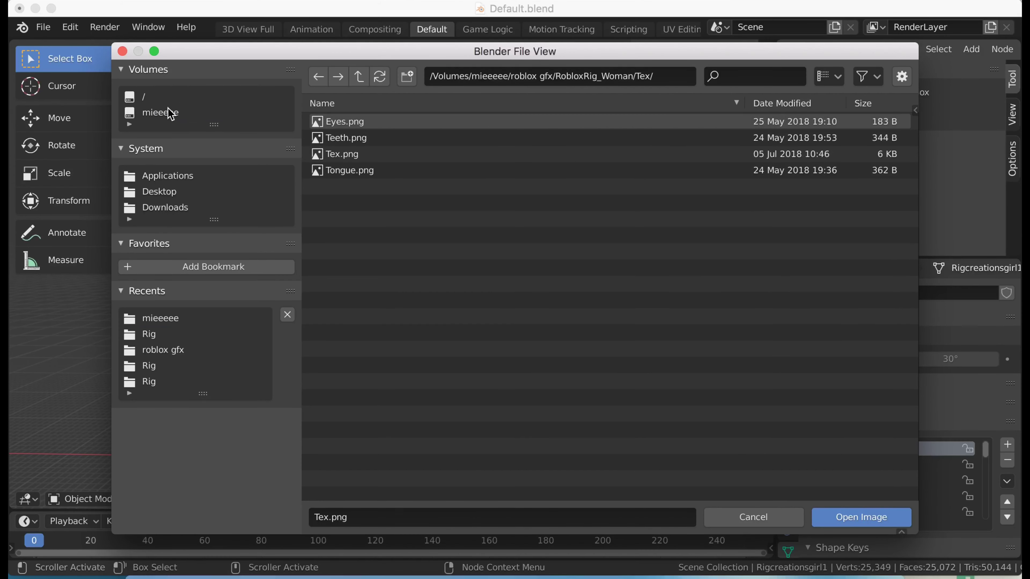
click(170, 113)
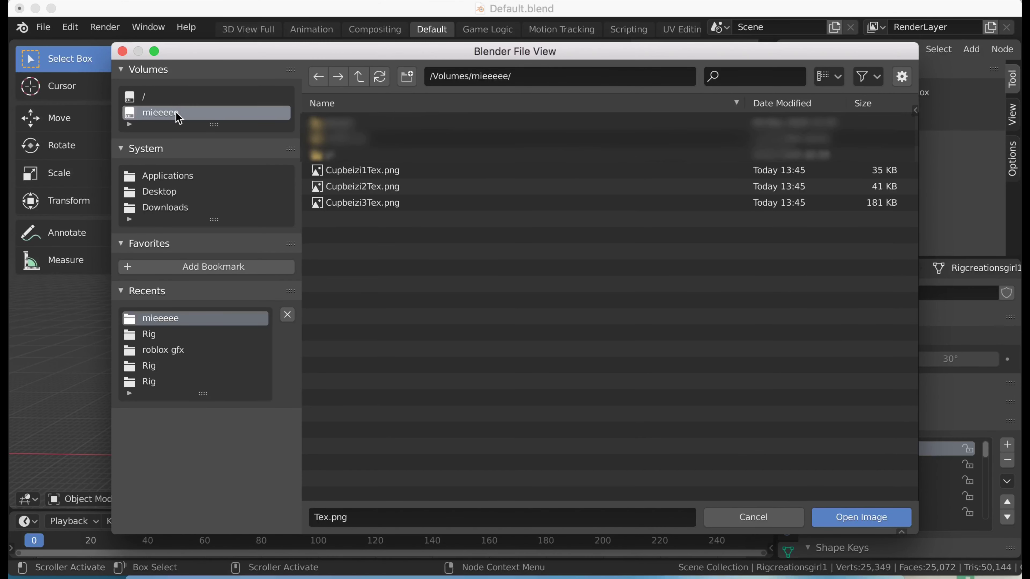
click(401, 203)
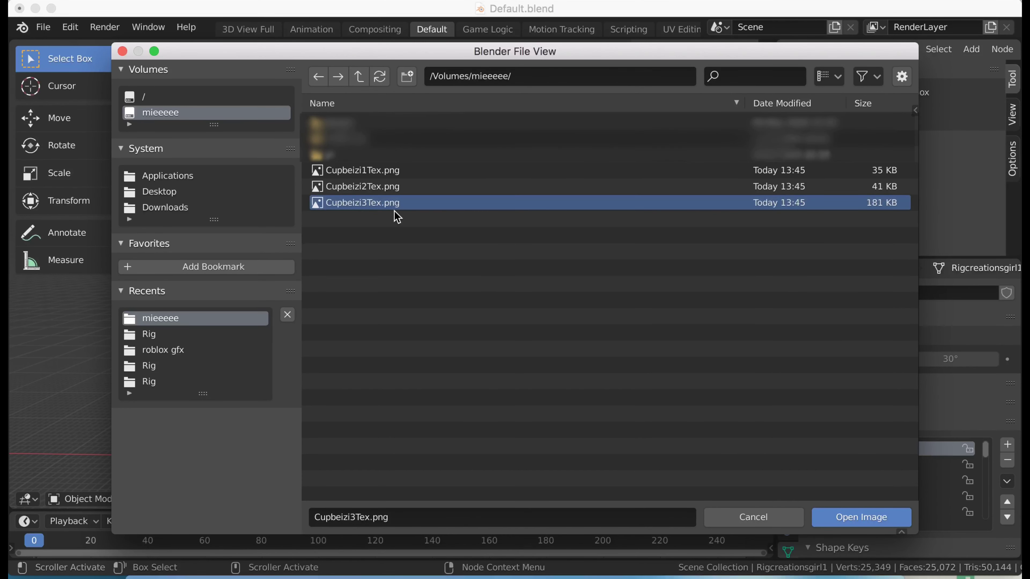
click(877, 519)
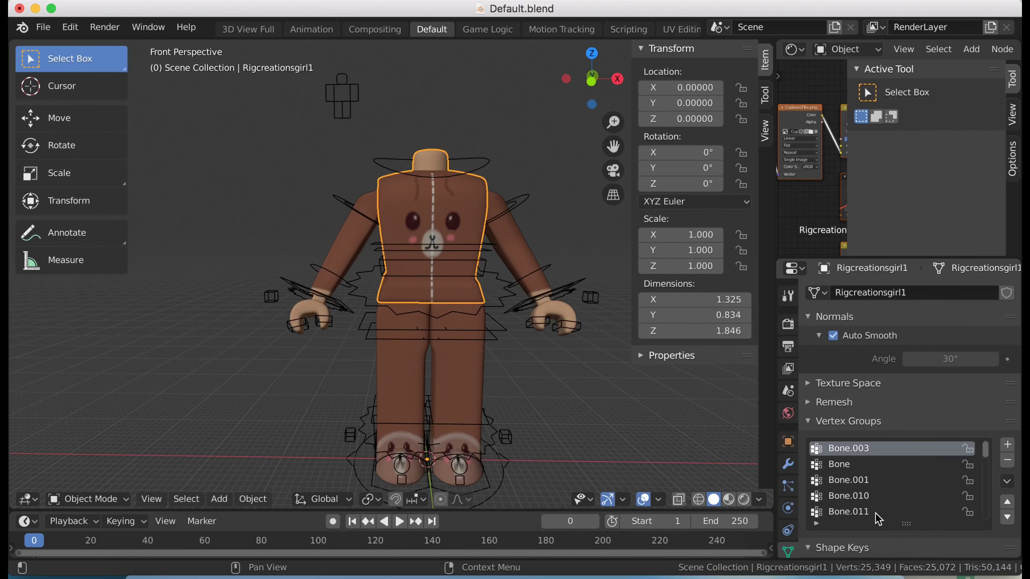
key(shift+grave)
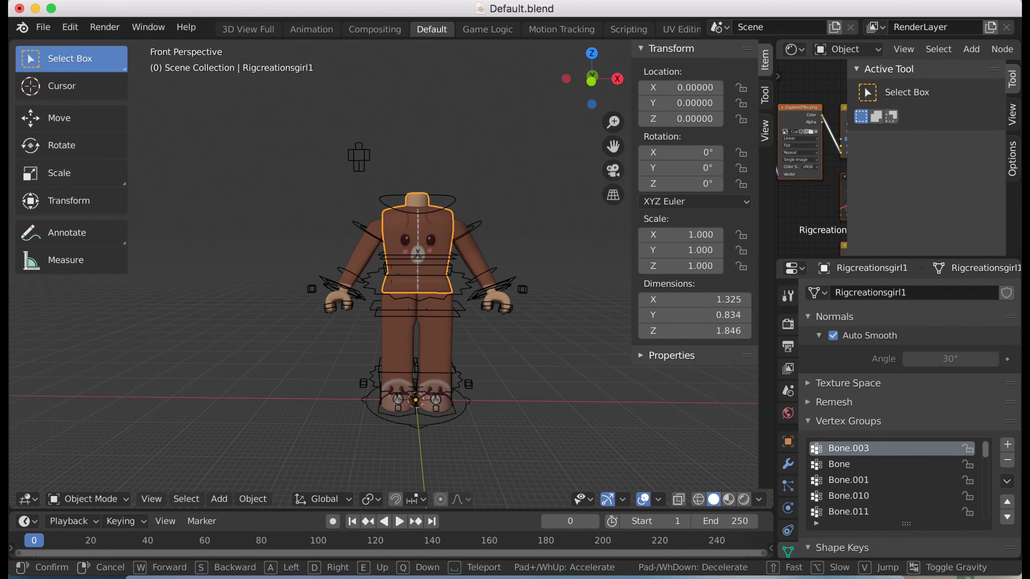
click(26, 21)
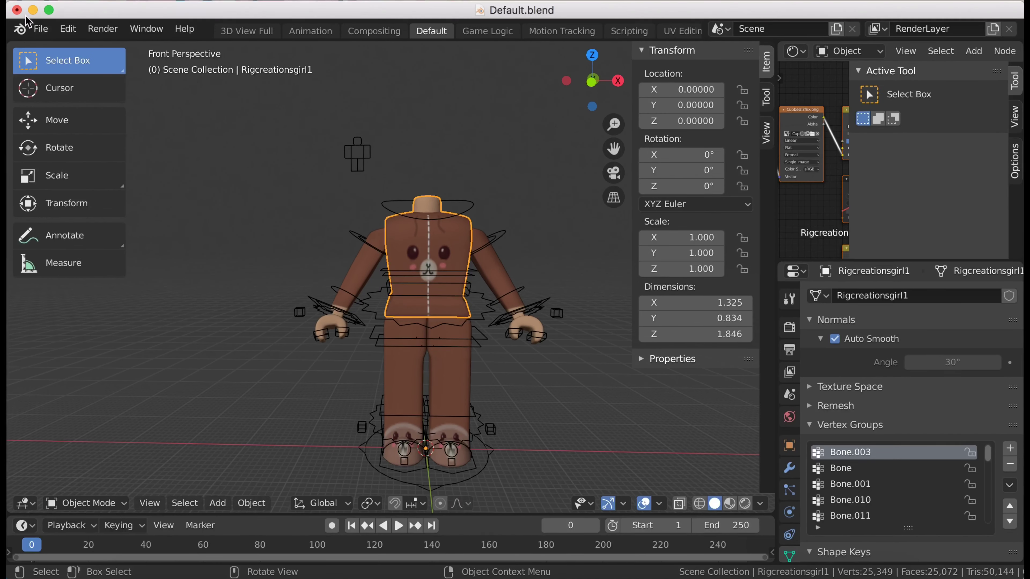
Import the Wavefront OBJ 'teddychan here to eat u.obj' and fly the view to its front
click(41, 30)
mouse_move(66, 243)
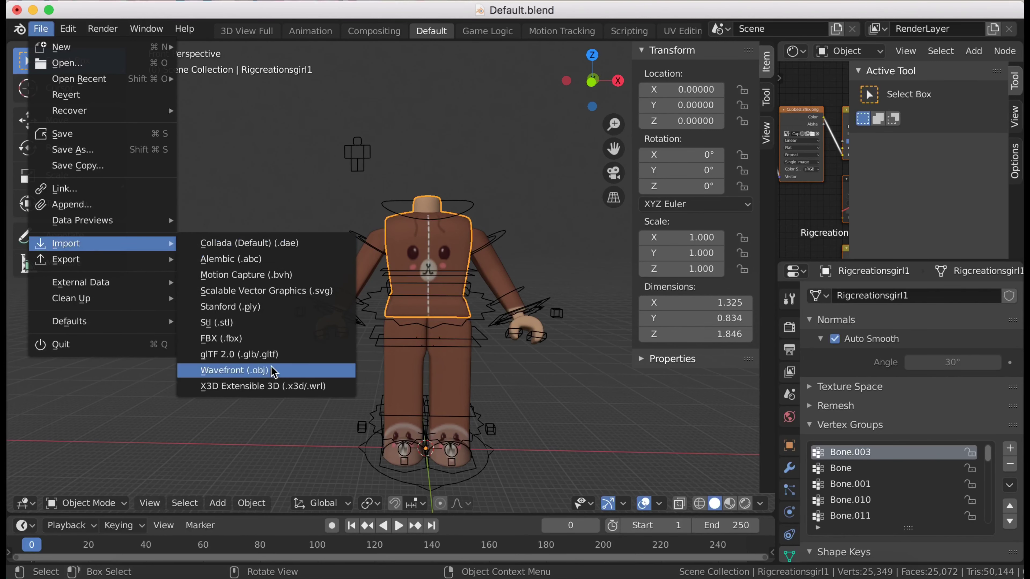
click(273, 370)
click(371, 222)
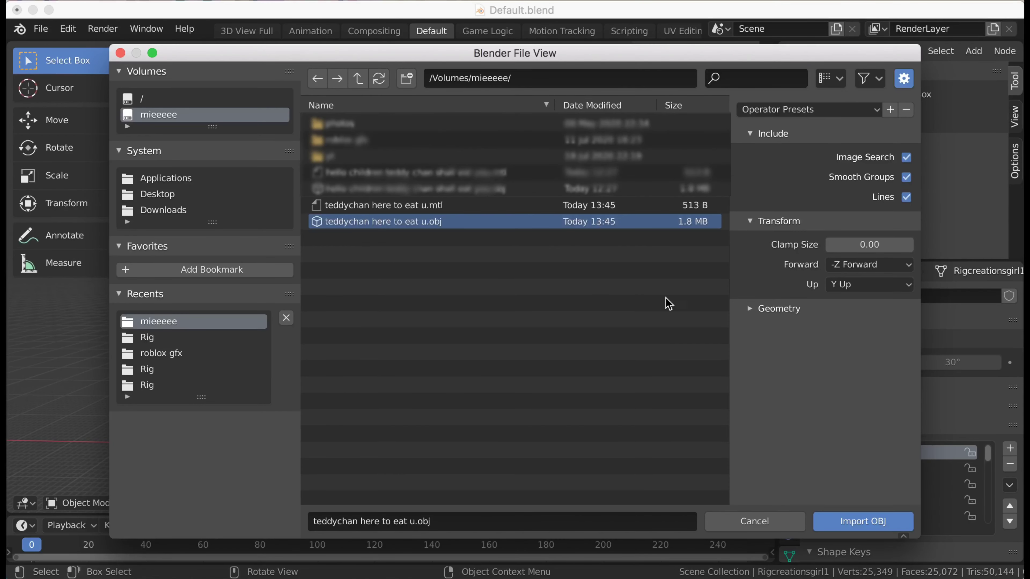
click(774, 309)
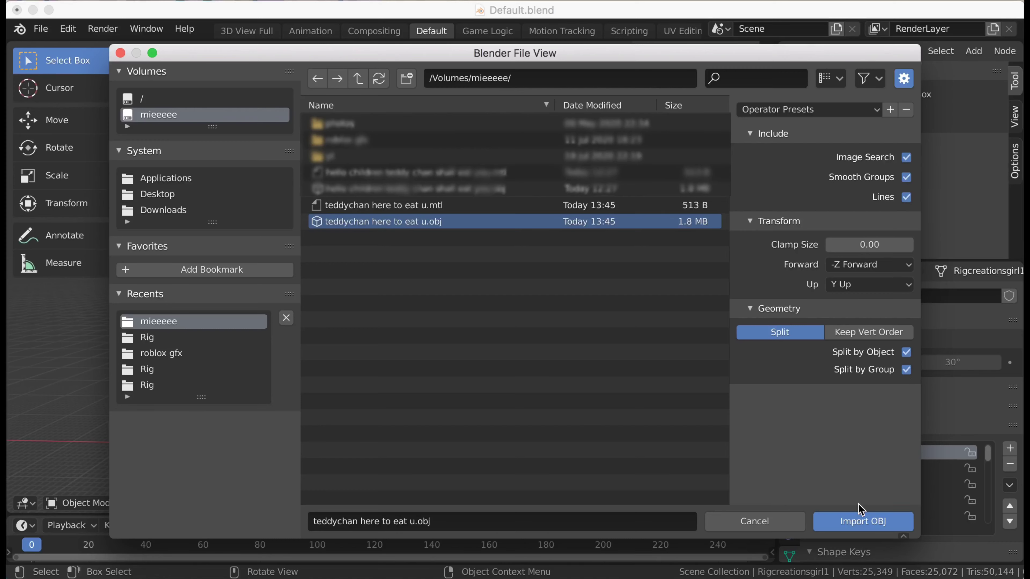
click(856, 521)
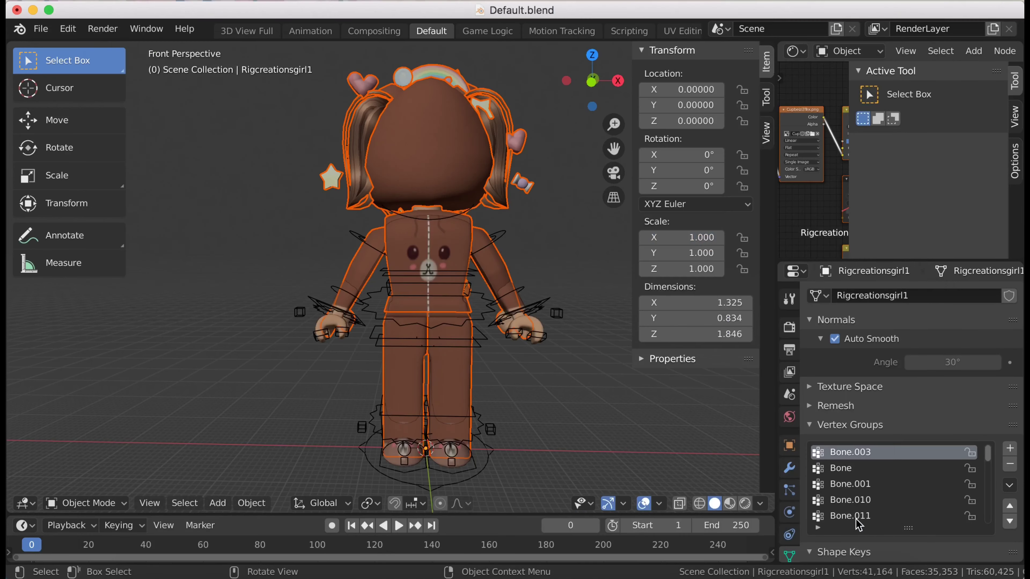
key(shift+grave)
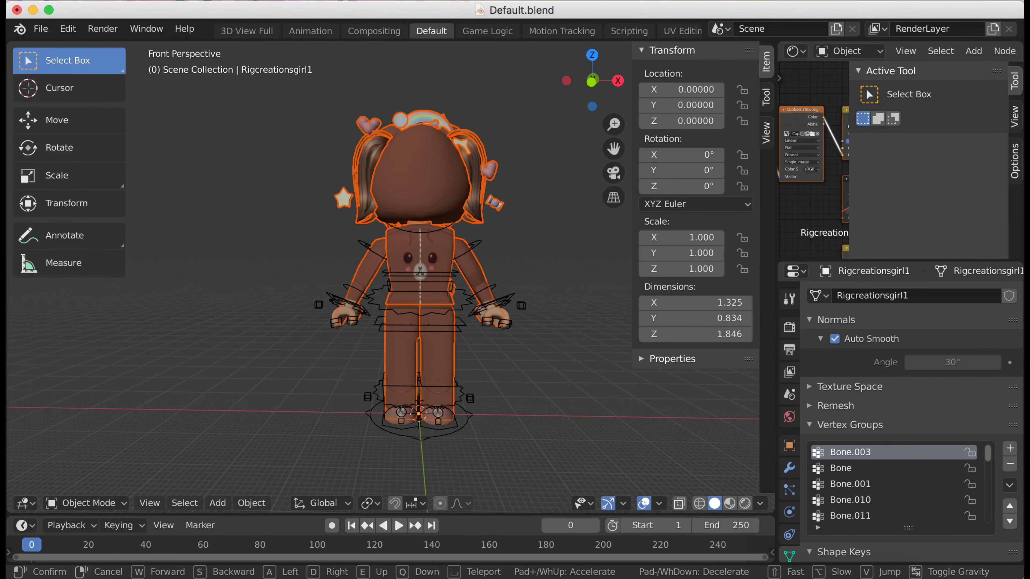
key(a)
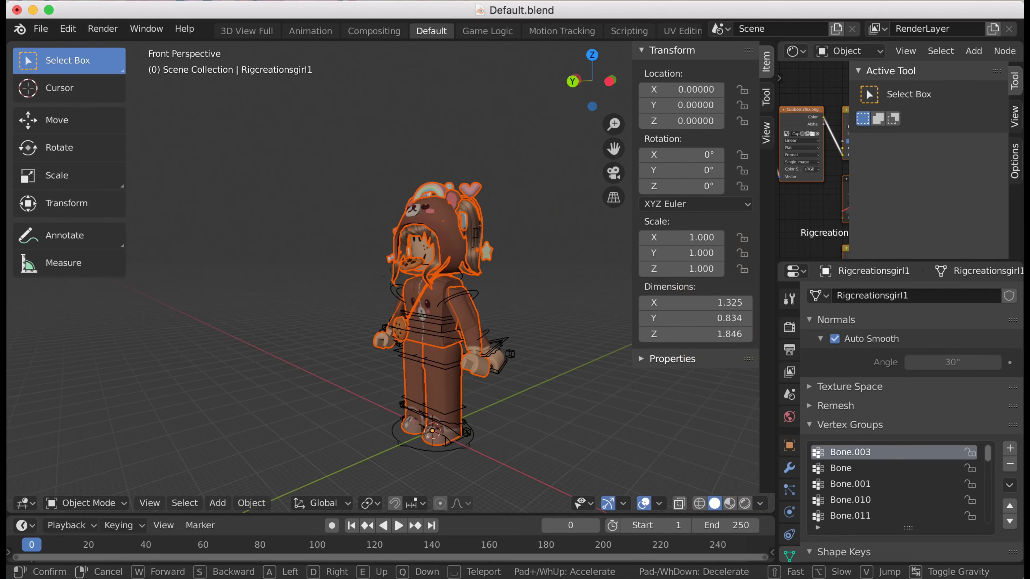
Delete the imported model's duplicate arms, torso and legs
click(559, 342)
click(560, 342)
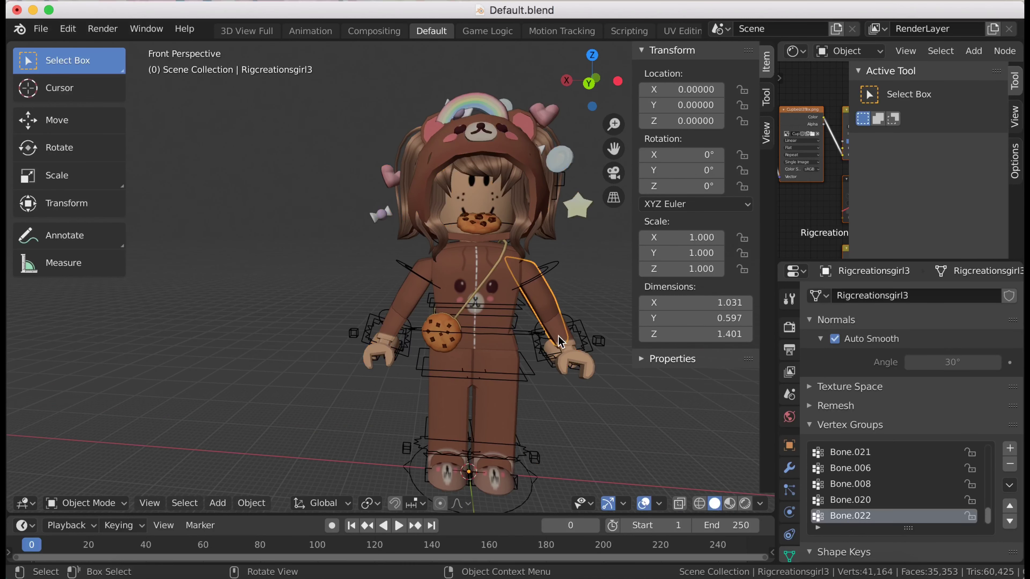
click(578, 346)
key(ctrl+Tab)
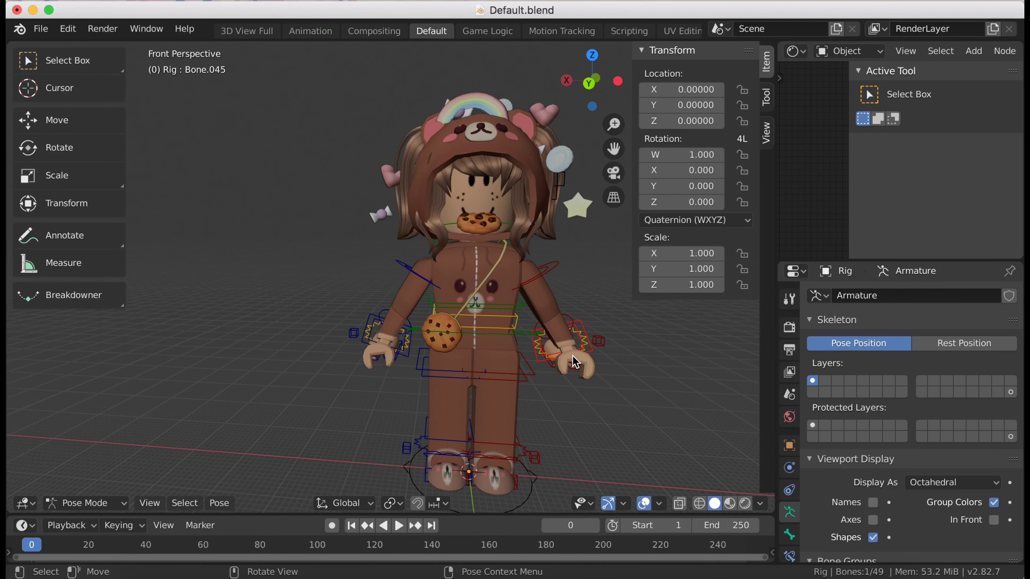
key(ctrl+Tab)
click(575, 361)
click(402, 328)
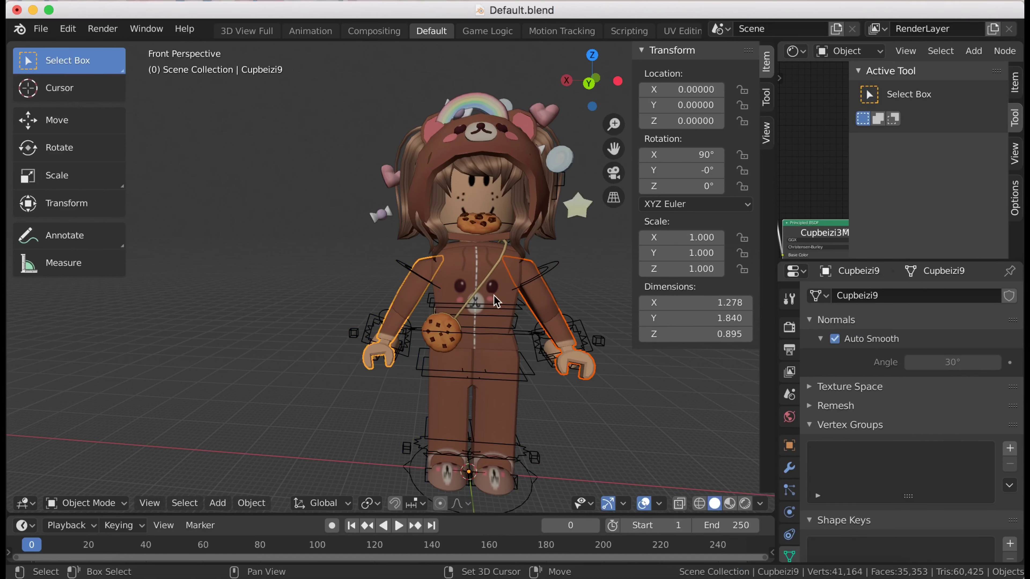
shift+click(496, 390)
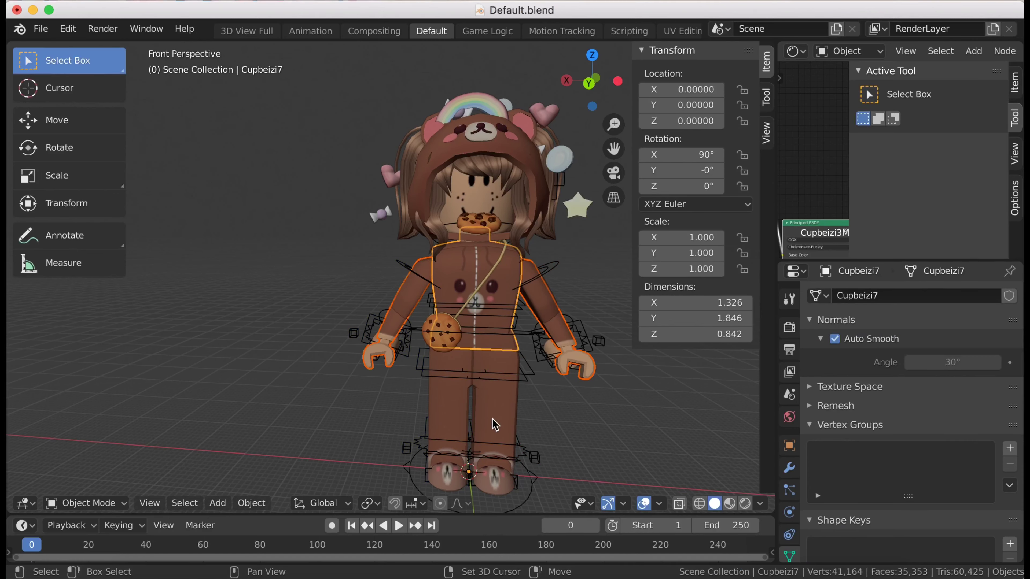
shift+click(451, 407)
key(x)
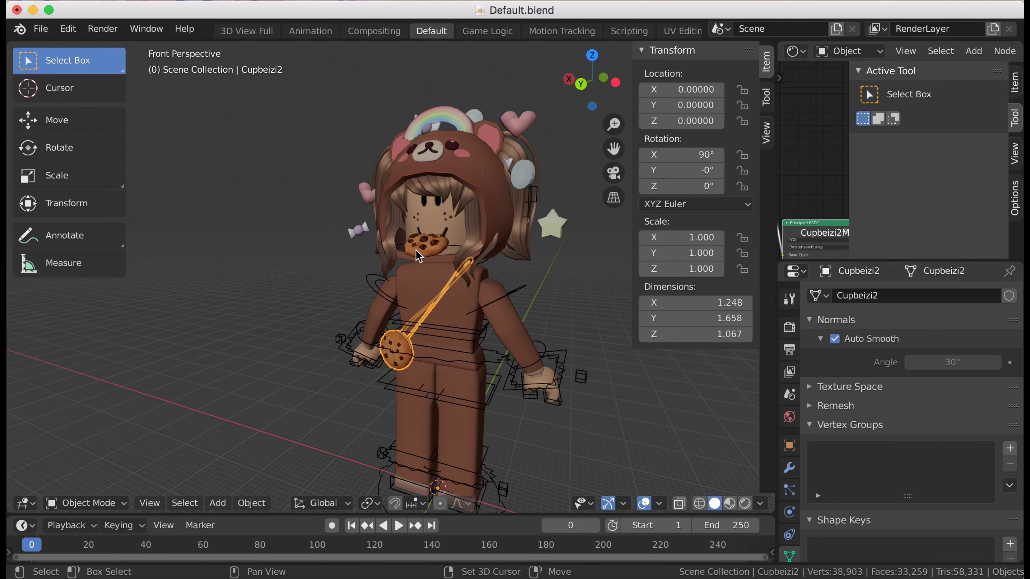
Select the cookie, face, bear hood, rainbow-heart accessory and hair together
shift+click(416, 239)
shift+click(446, 164)
shift+click(440, 125)
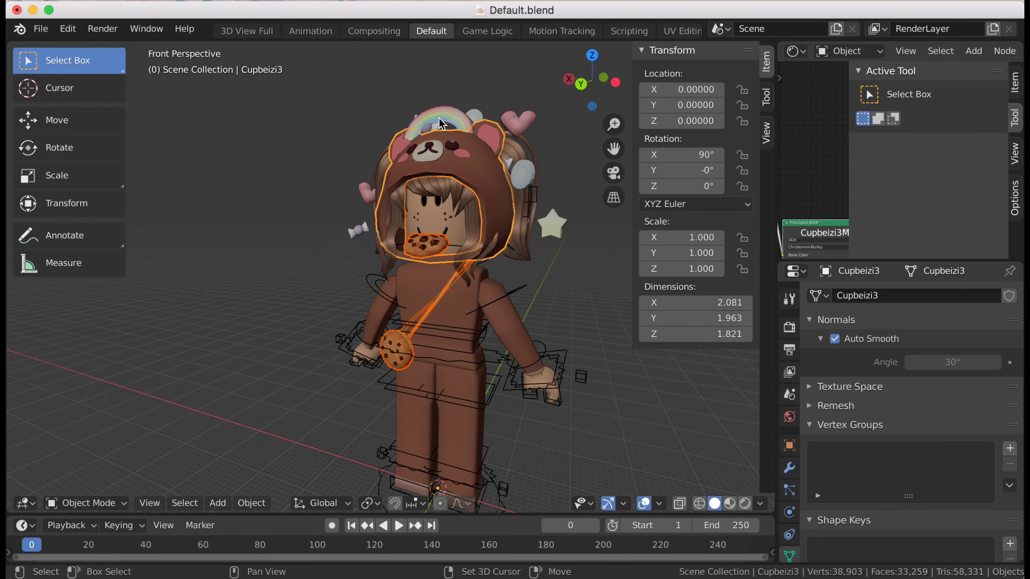
shift+click(526, 116)
shift+click(516, 154)
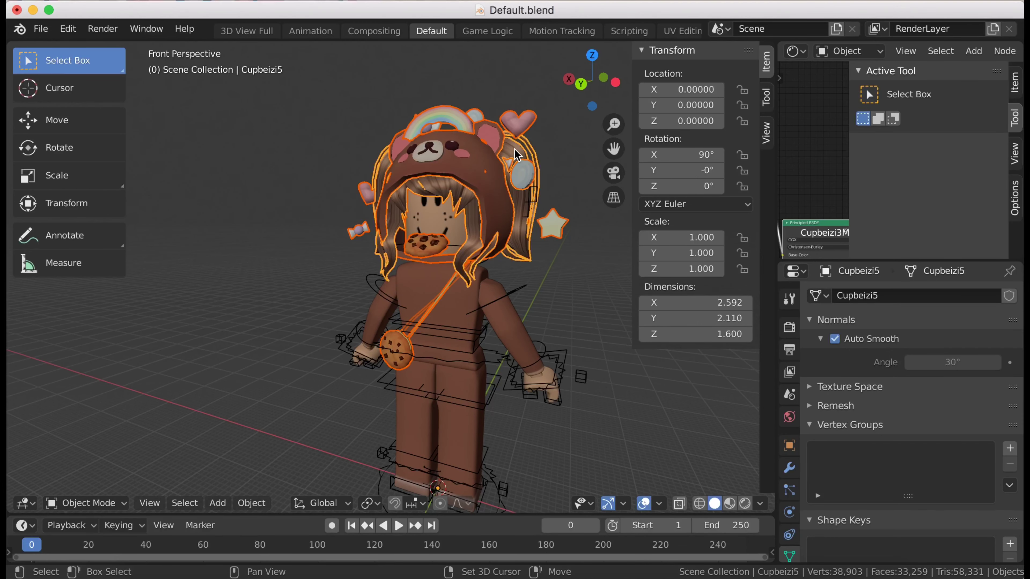
key(shift+grave)
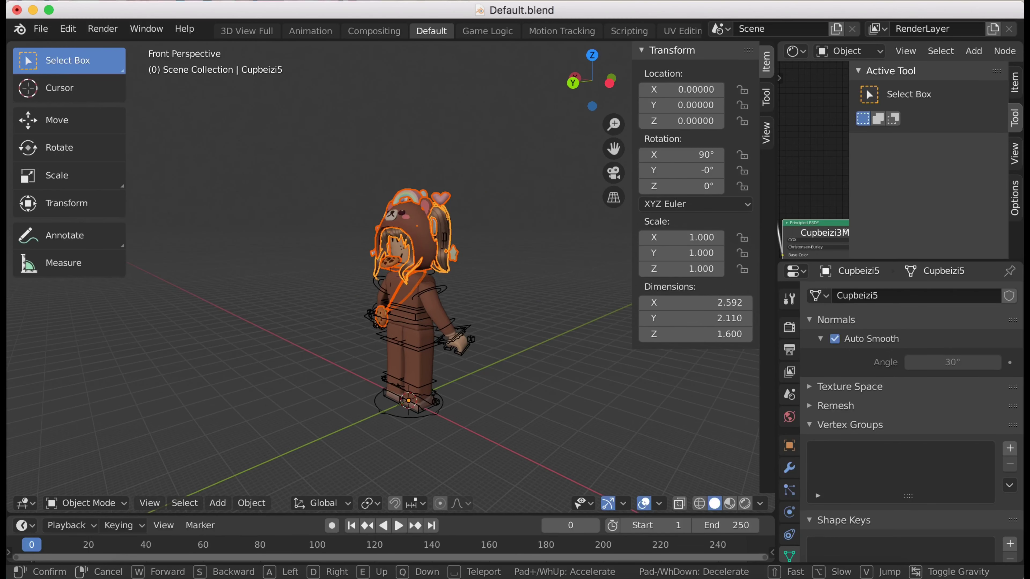
Rotate the head, hair and accessory pieces 181° around Z, then select the upper arm bone
key(d)
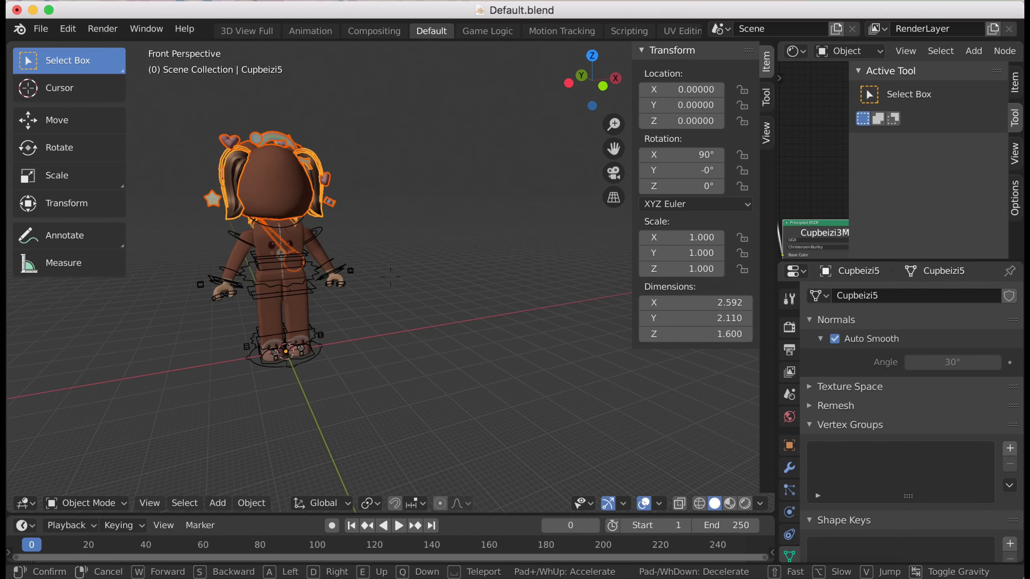
key(w)
key(Return)
click(38, 151)
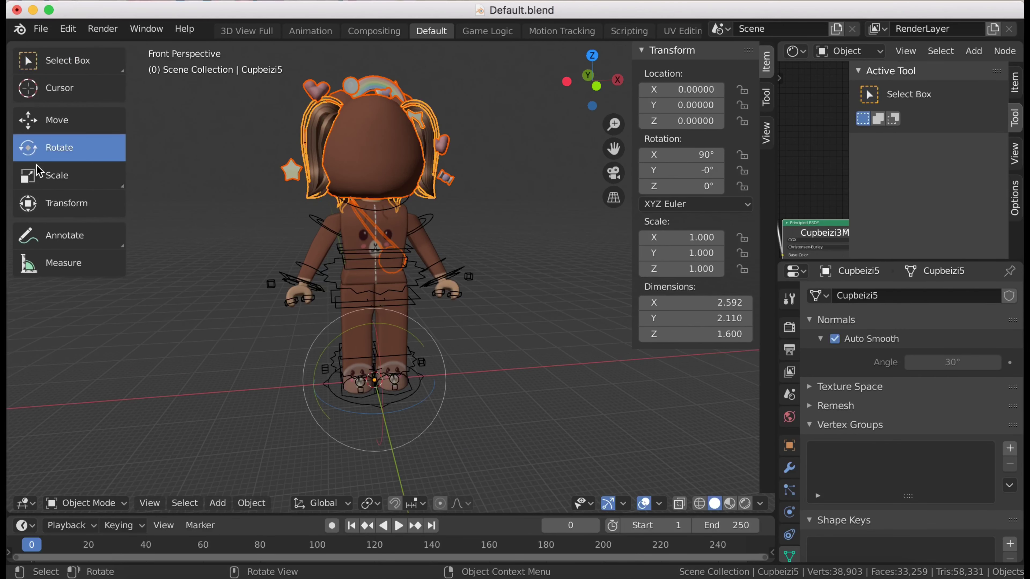
mouse_move(375, 413)
mouse_down()
mouse_move(432, 389)
mouse_move(422, 410)
mouse_up()
key(alt+a)
scroll(376, 229, up, 5)
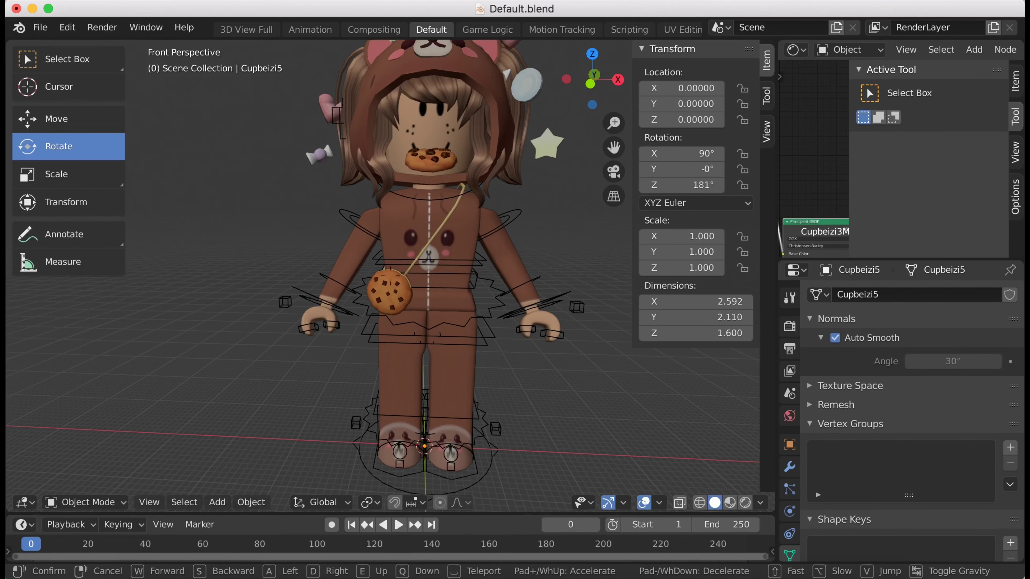
click(355, 230)
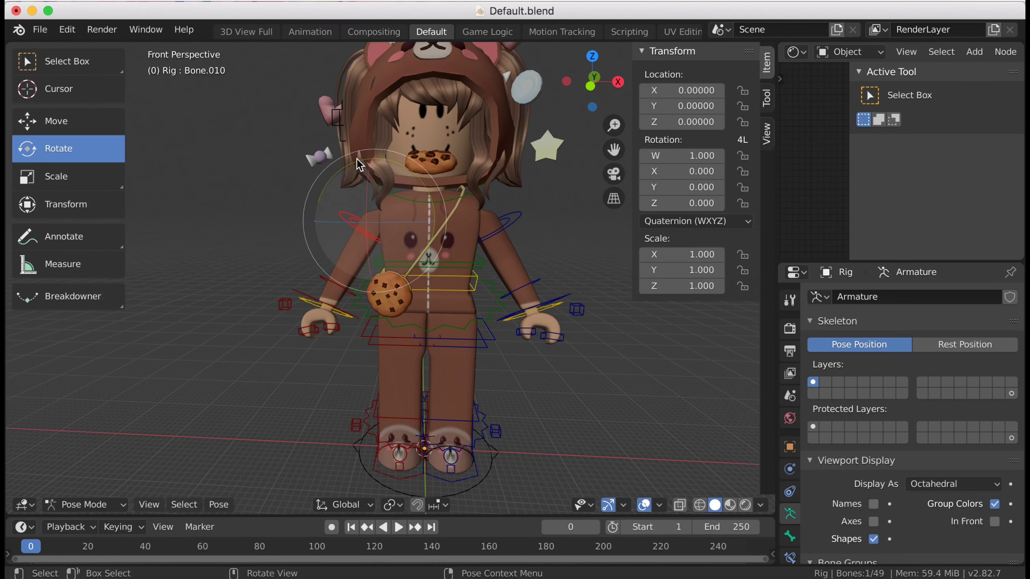
Bend the forearm bone upward through several rotations, checking the pose from the side
mouse_move(356, 159)
mouse_down()
mouse_move(383, 159)
mouse_move(560, 387)
mouse_move(311, 257)
mouse_up()
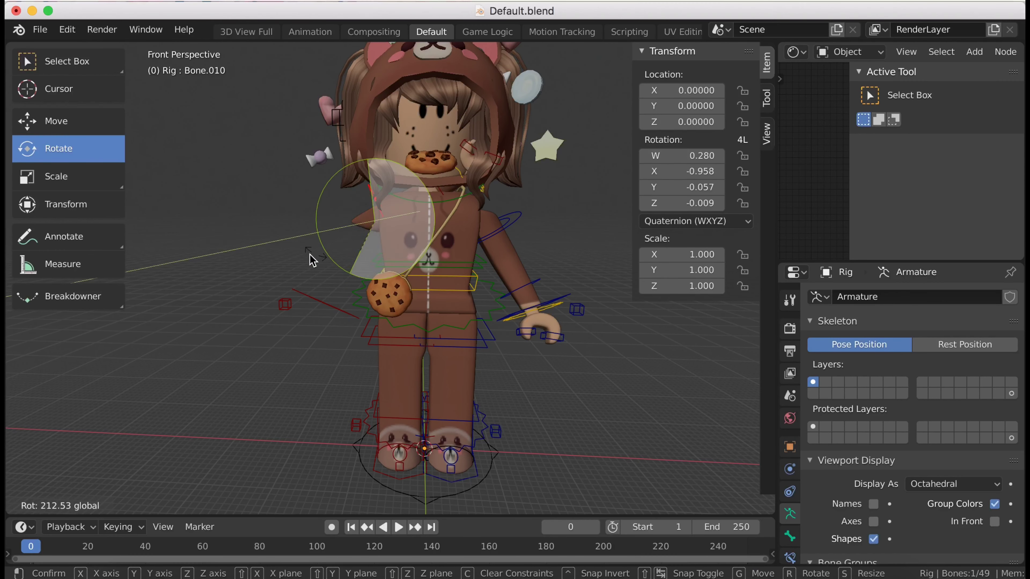
key(Escape)
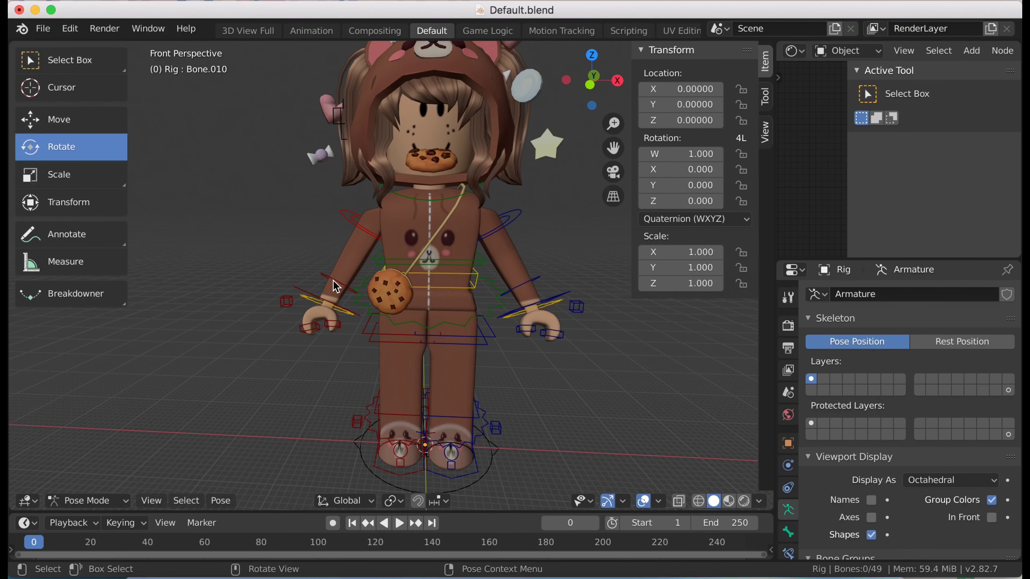
drag(336, 286, 242, 331)
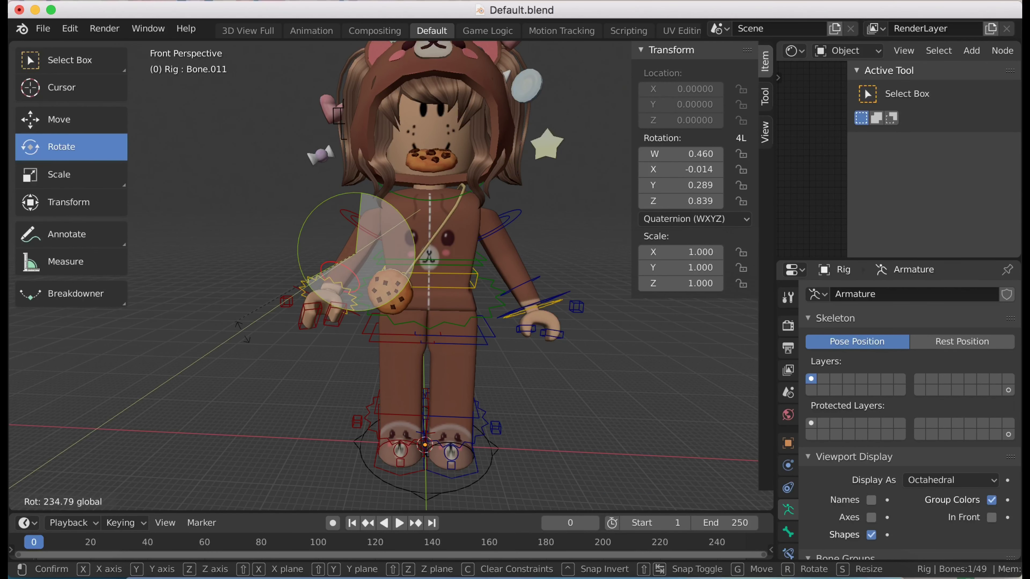
mouse_move(242, 330)
mouse_down()
mouse_move(375, 190)
mouse_move(402, 271)
mouse_move(295, 264)
mouse_move(393, 241)
mouse_up()
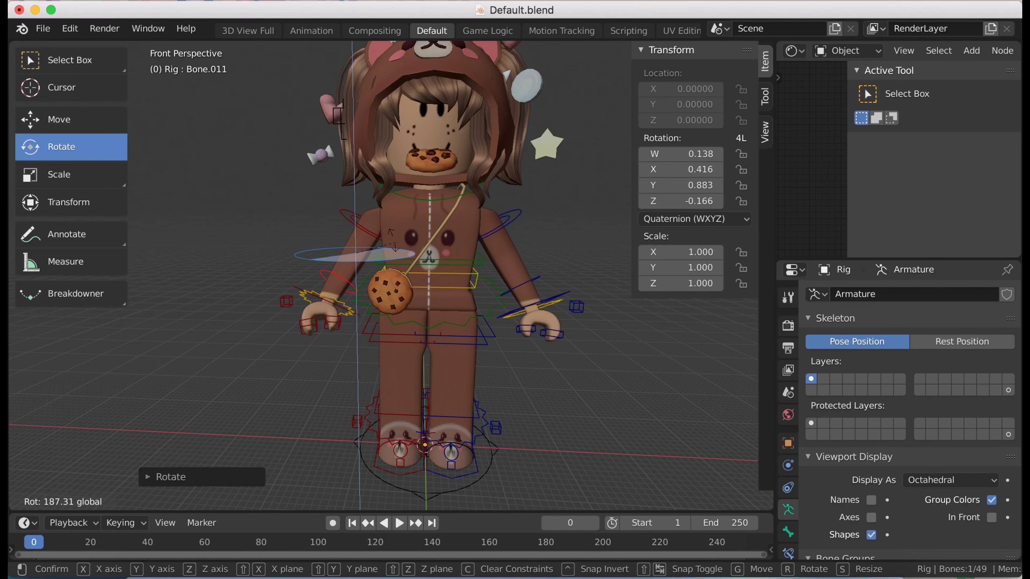
mouse_move(403, 306)
mouse_down()
mouse_move(353, 221)
mouse_move(377, 194)
mouse_move(385, 211)
mouse_up()
key(shift+grave)
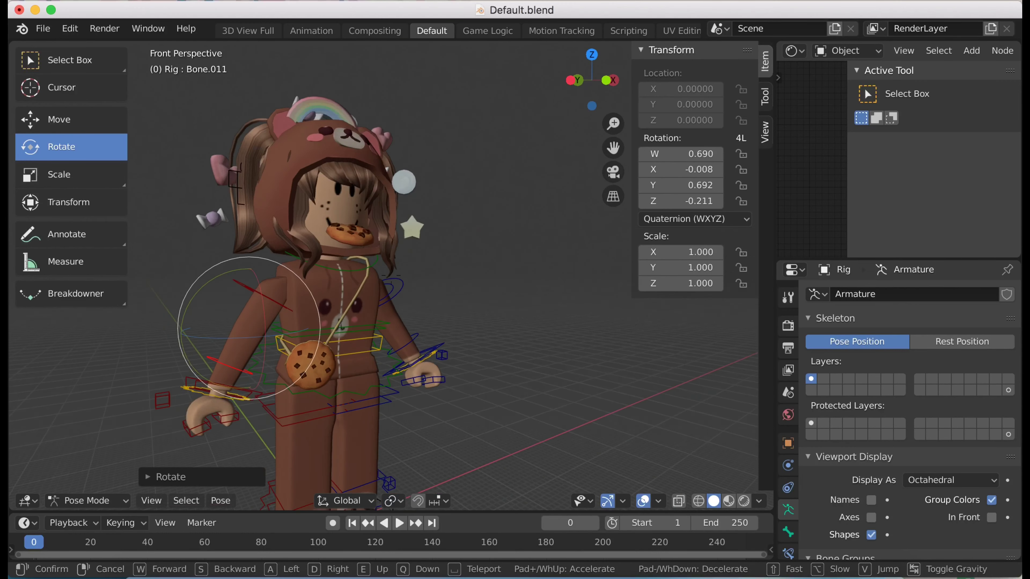
key(a)
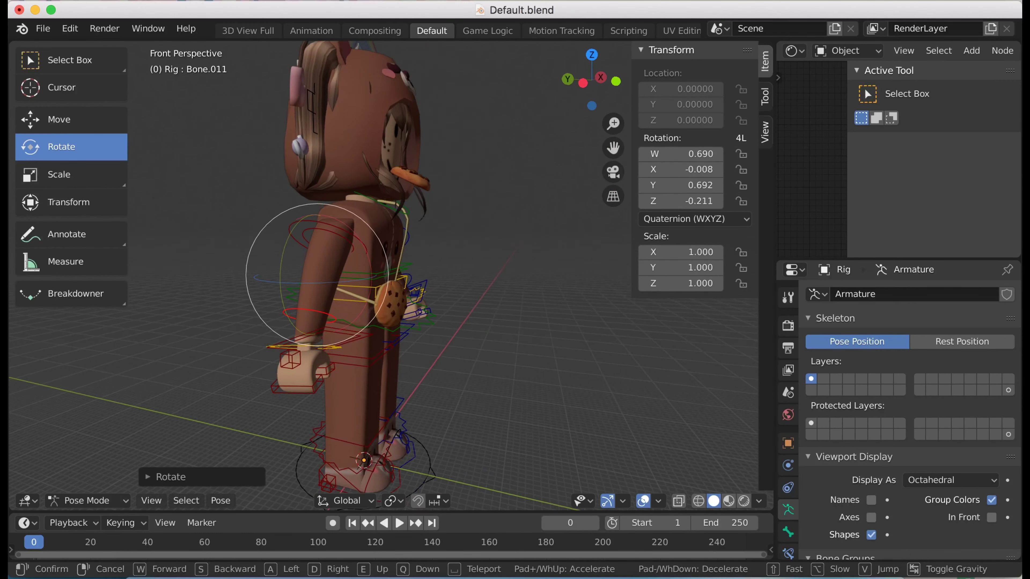
click(363, 246)
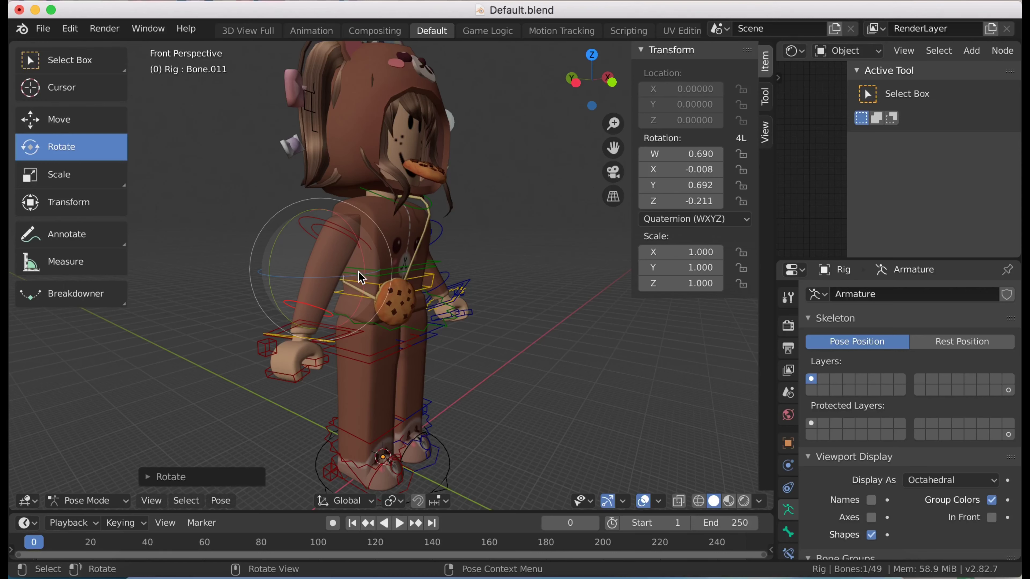
drag(361, 278, 272, 198)
Swing the upper arm forward and higher, then bend the forearm up beside the head
click(328, 227)
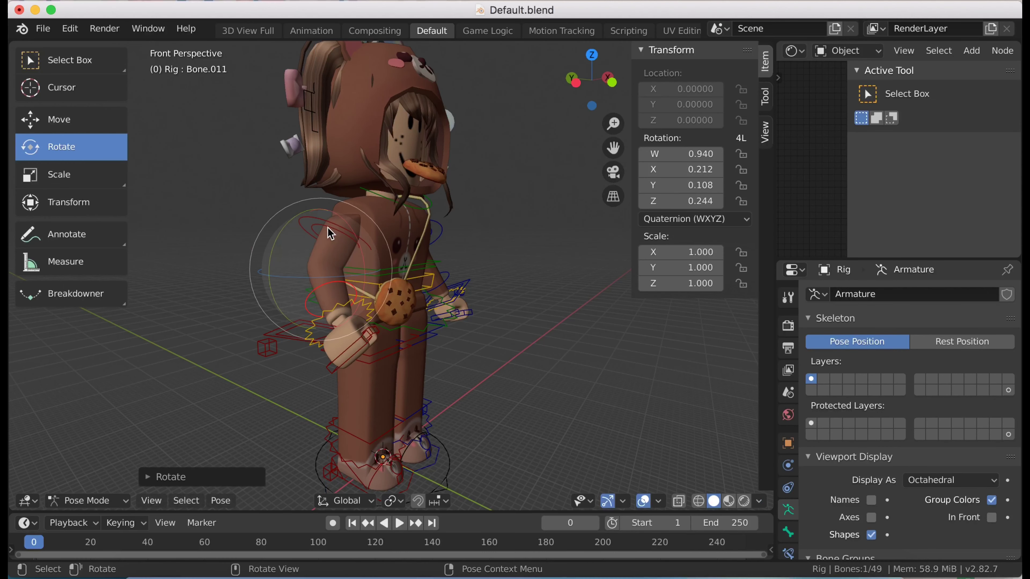
click(330, 226)
drag(345, 158, 271, 197)
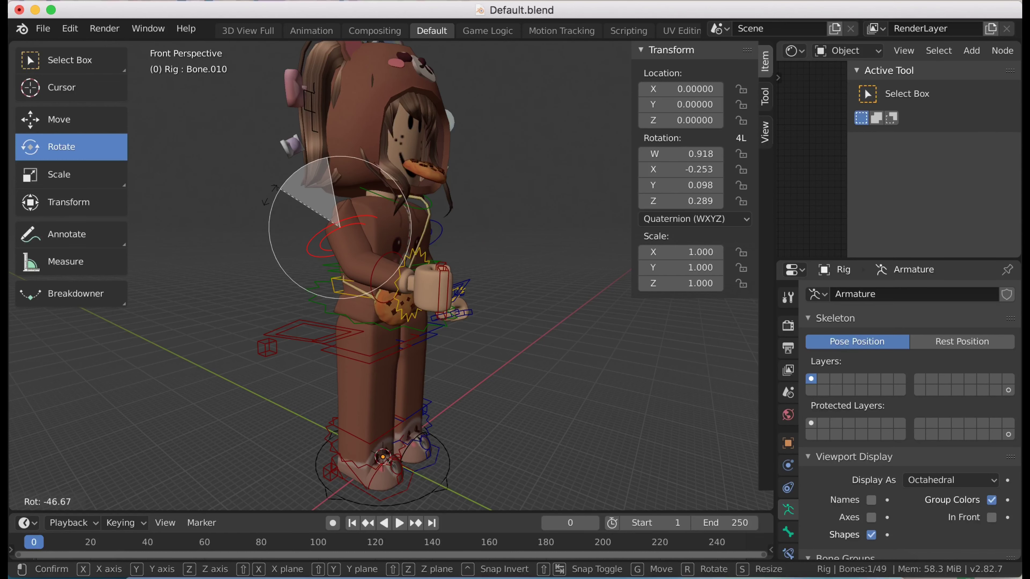
mouse_move(271, 197)
mouse_down()
mouse_move(378, 231)
mouse_move(341, 238)
mouse_up()
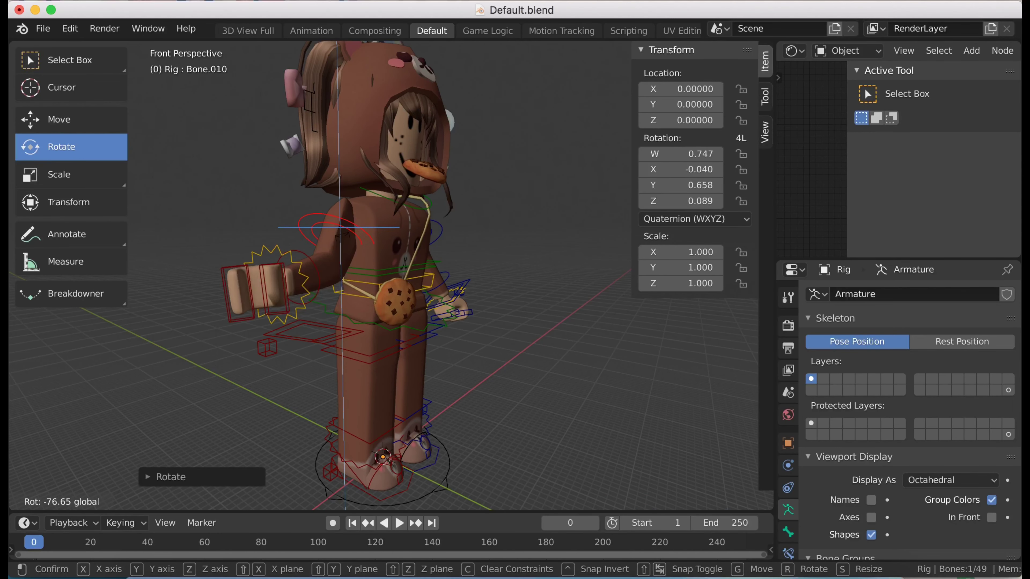
mouse_move(343, 236)
mouse_down()
mouse_move(357, 166)
mouse_move(282, 197)
mouse_up()
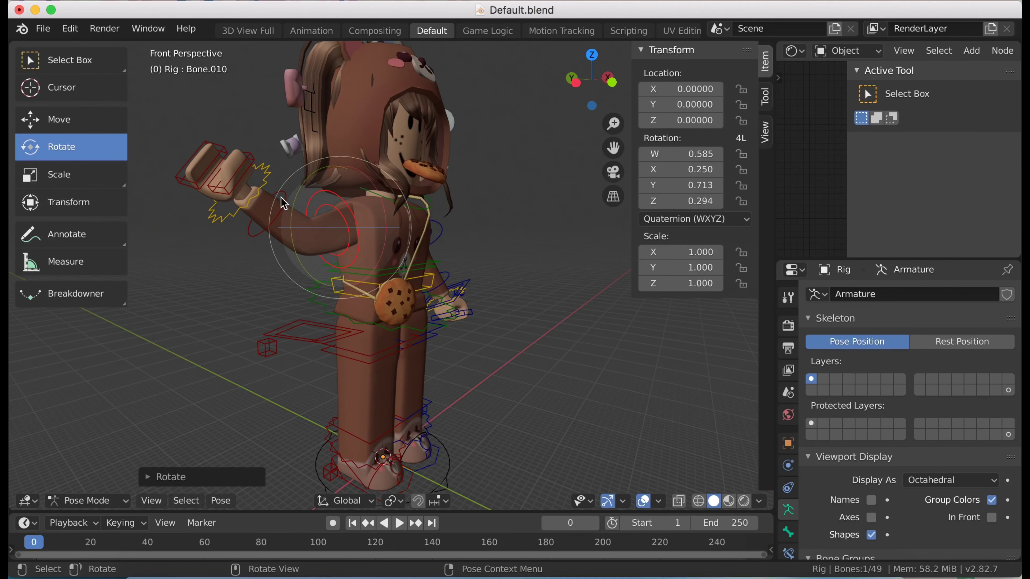
click(259, 230)
mouse_move(357, 209)
mouse_down()
mouse_move(320, 321)
mouse_move(353, 325)
mouse_move(345, 312)
mouse_up()
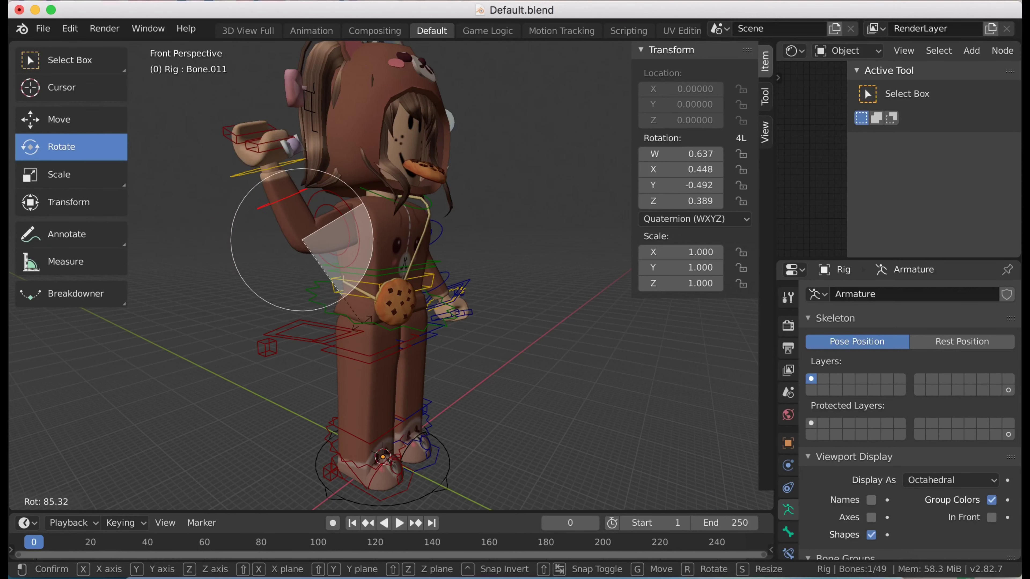
key(shift+grave)
Fly toward the avatar and swing the raised arm's upper bone outward from the head
key(w)
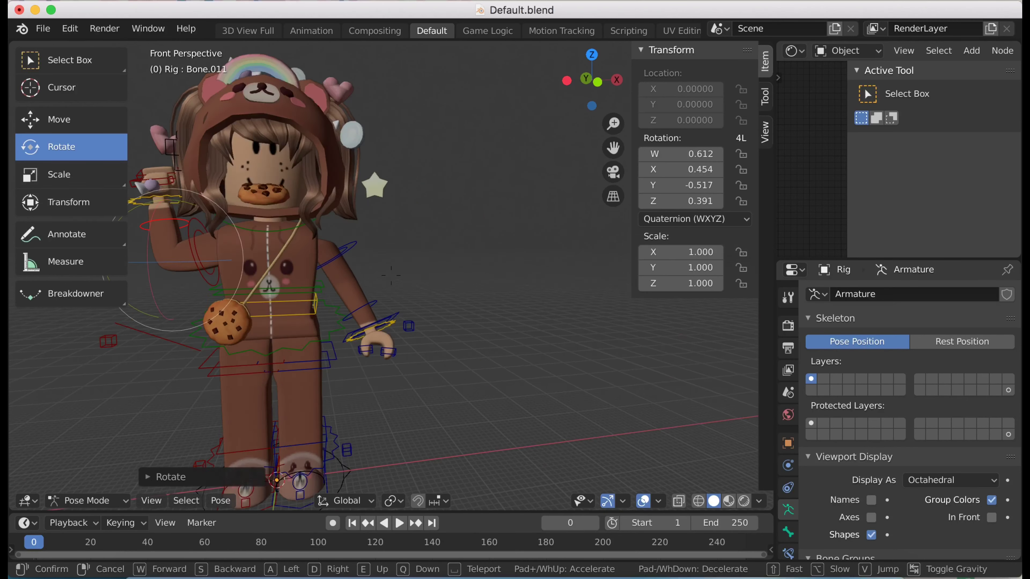
click(352, 255)
click(298, 409)
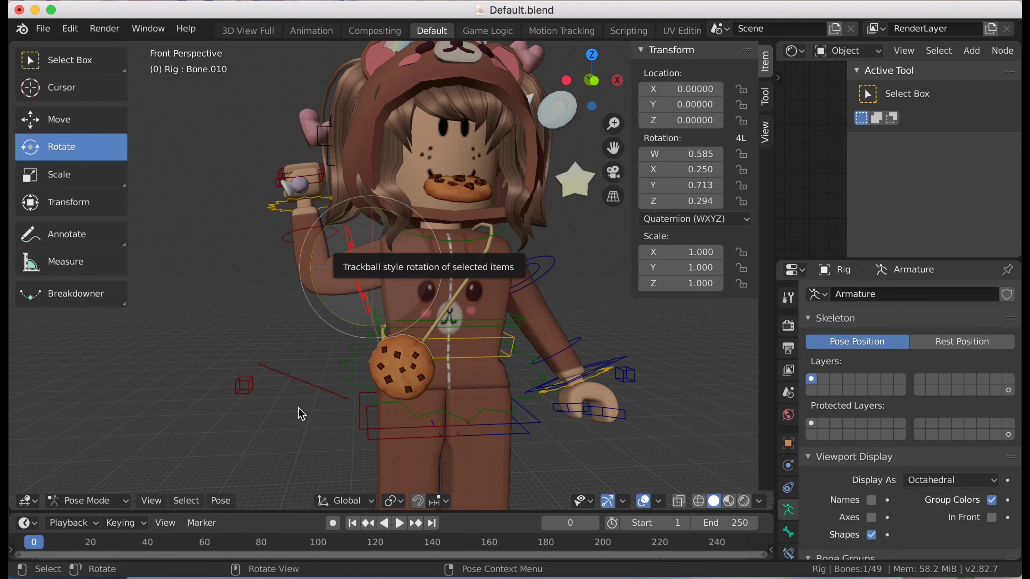
drag(356, 235, 342, 239)
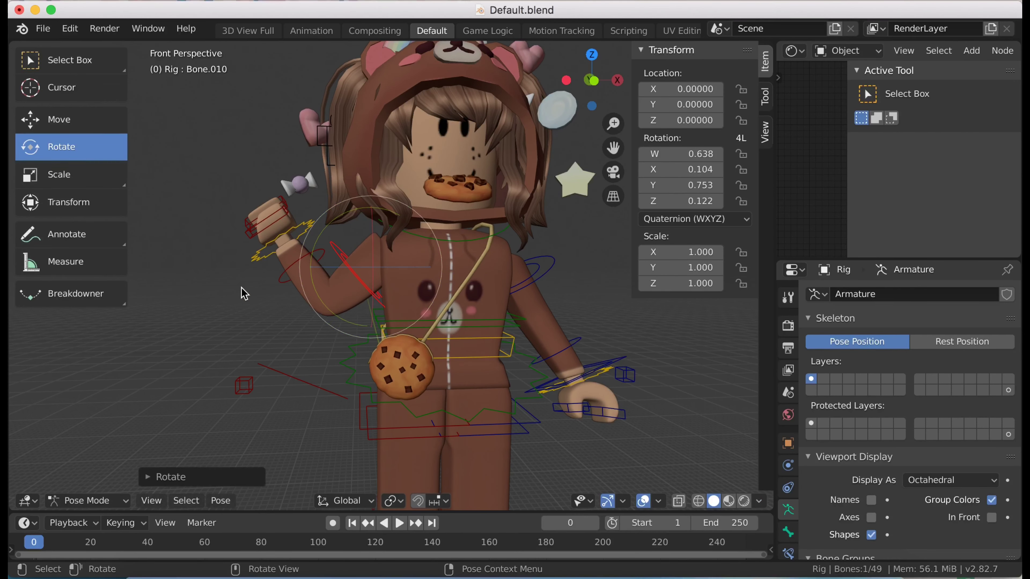
click(335, 236)
click(370, 256)
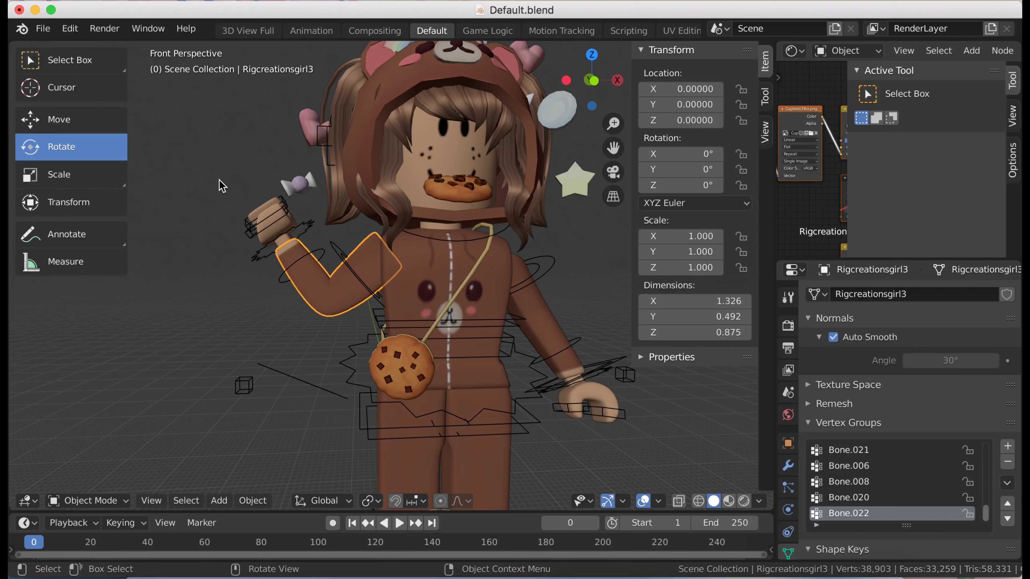
Try turning the hand bone, then switch between the move and rotate bone tools
click(297, 224)
click(60, 129)
key(r)
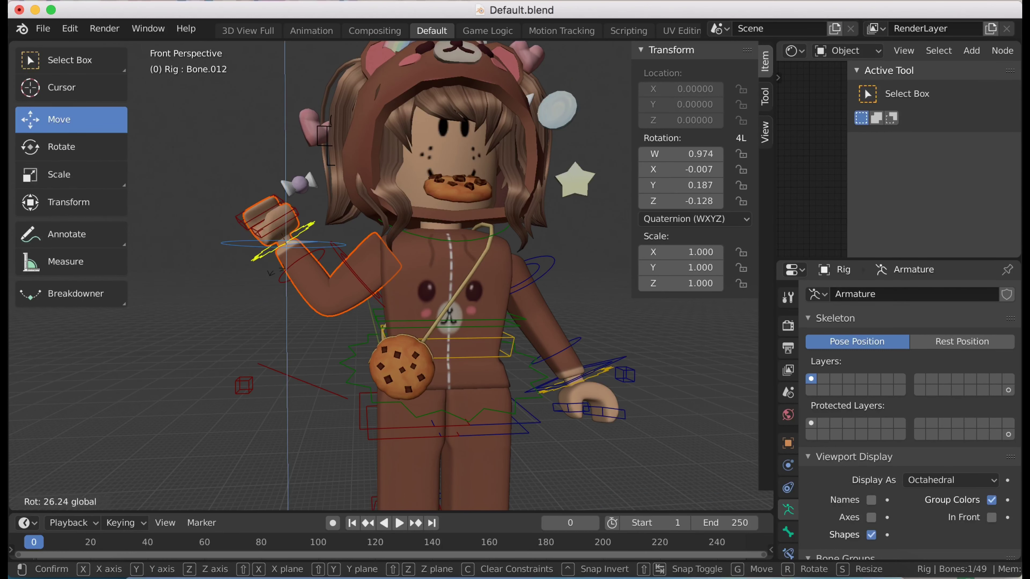
key(Escape)
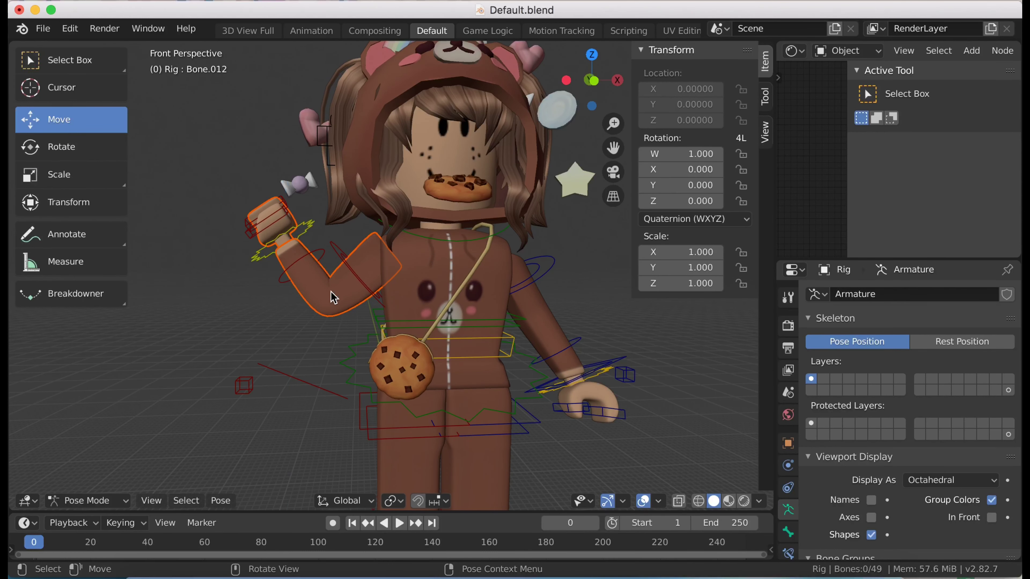
click(333, 297)
click(117, 120)
click(117, 147)
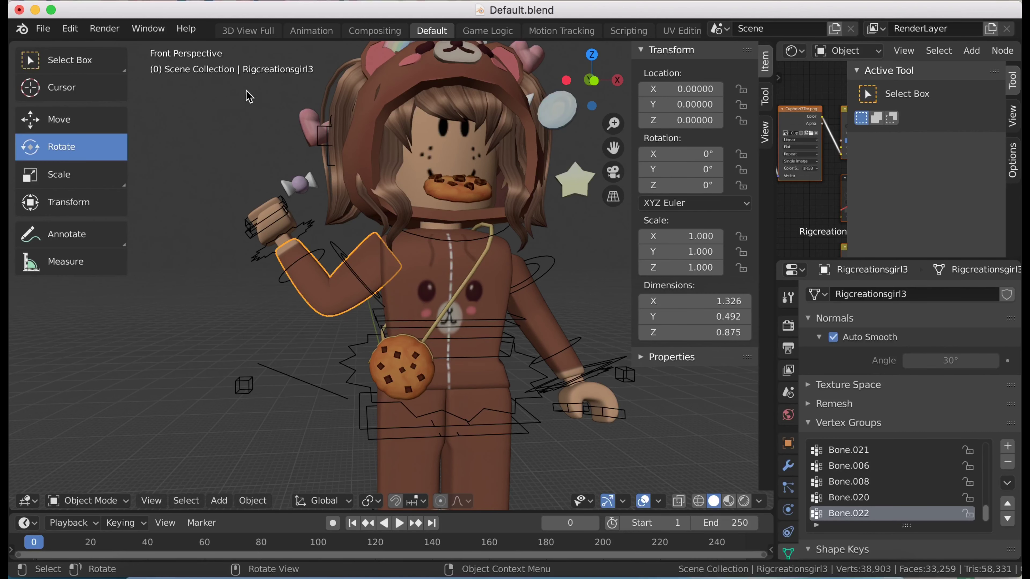
key(ctrl+z)
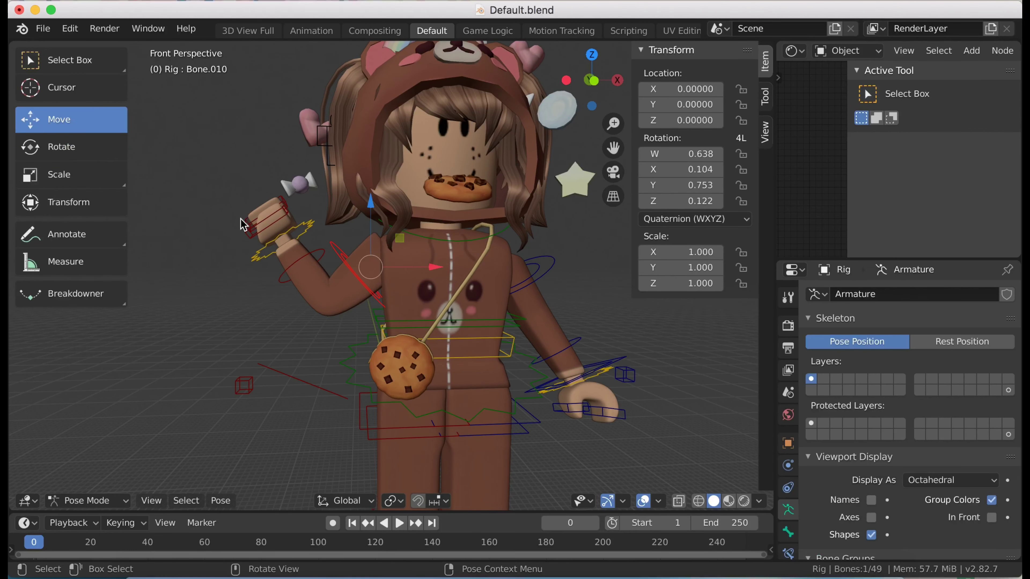
Lift the upper arm Bone.010 about 27 degrees and bend forearm Bone.011 up toward the head
click(105, 153)
drag(409, 222, 442, 247)
click(299, 230)
key(ctrl+z)
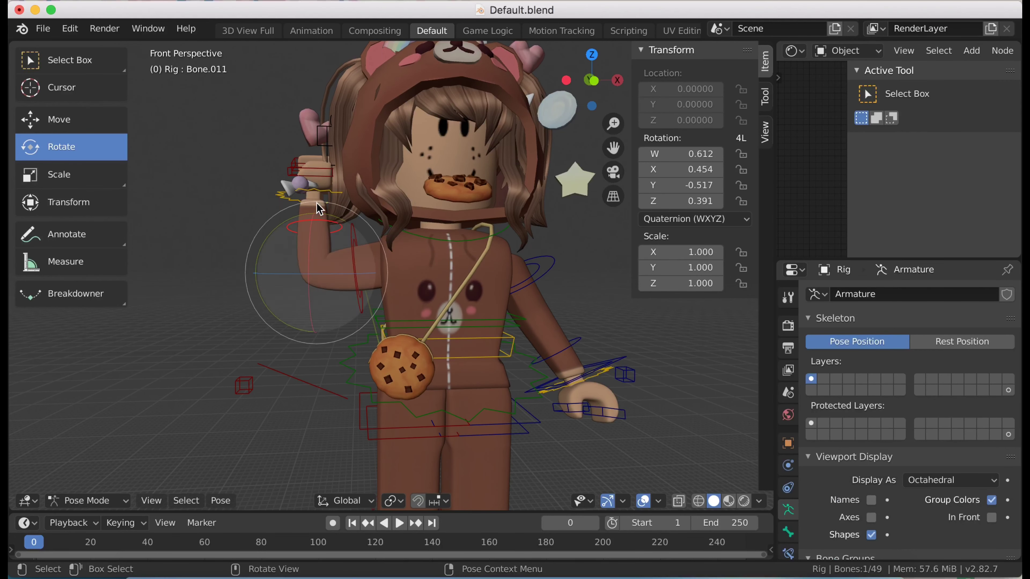
mouse_move(316, 203)
mouse_down()
mouse_move(300, 221)
mouse_move(338, 220)
mouse_move(215, 198)
mouse_up()
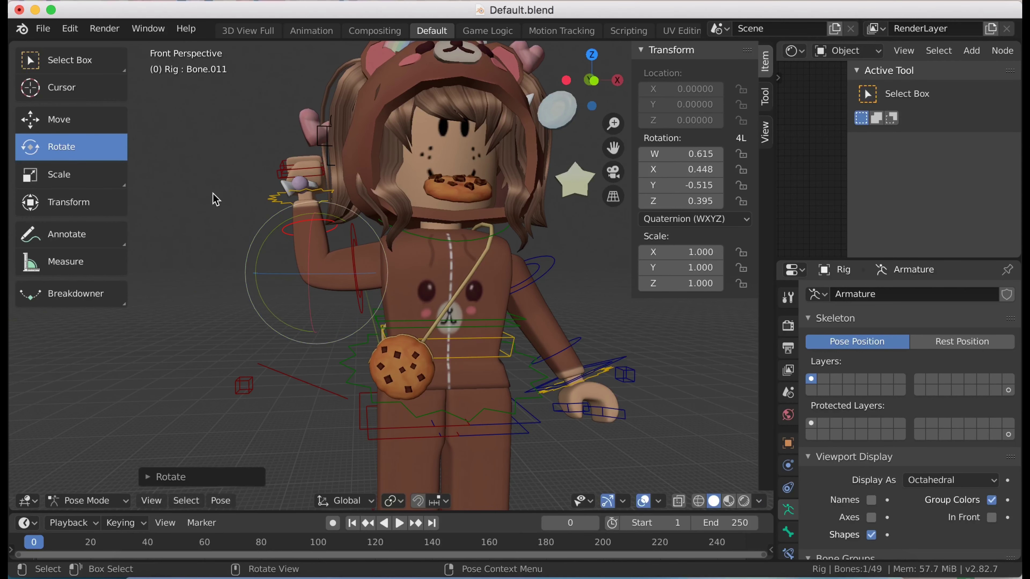
key(shift+grave)
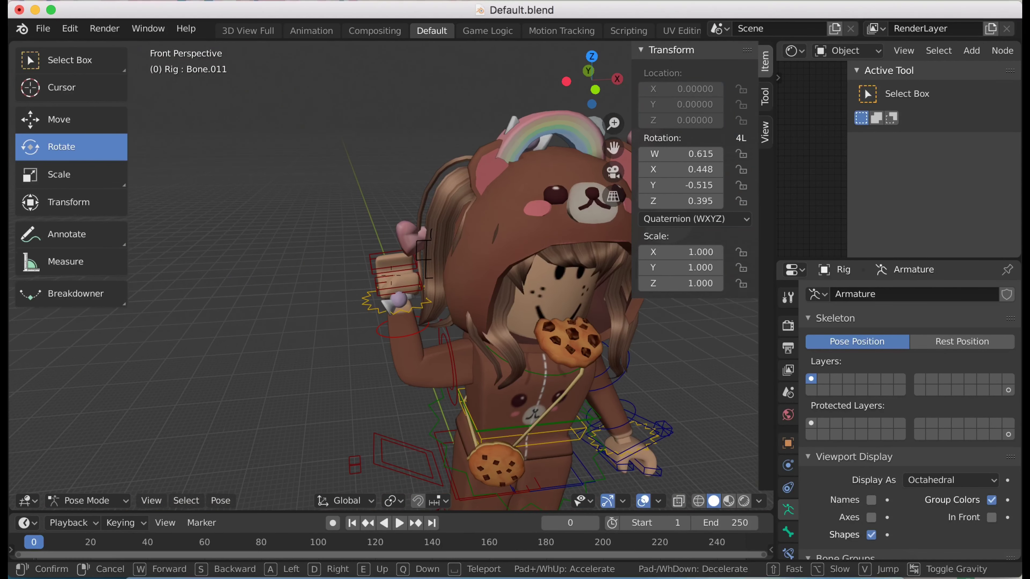
Face the avatar front-on and rotate the lower hand bone and Bone.013
click(417, 308)
key(shift+grave)
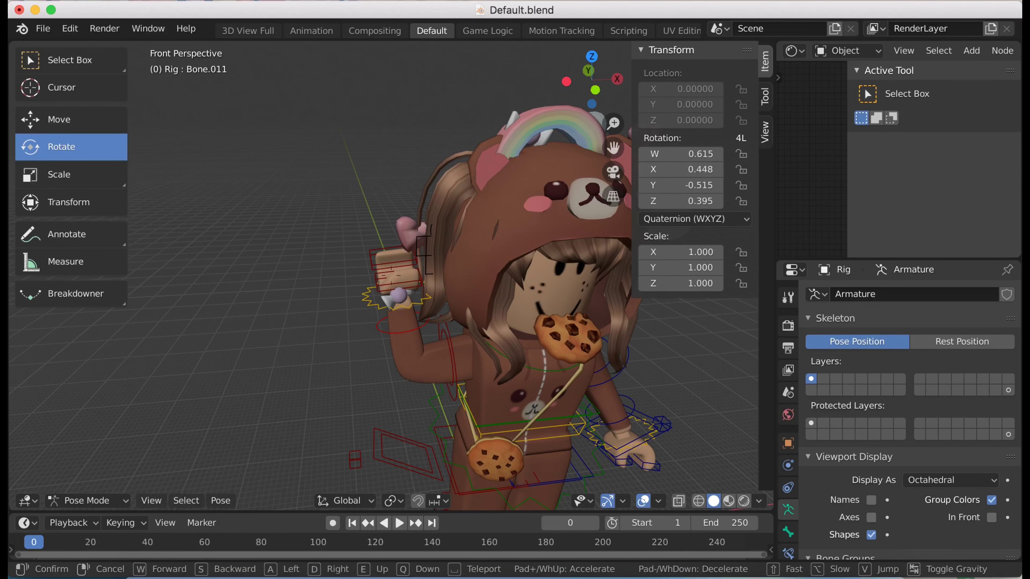
click(323, 267)
key(shift+grave)
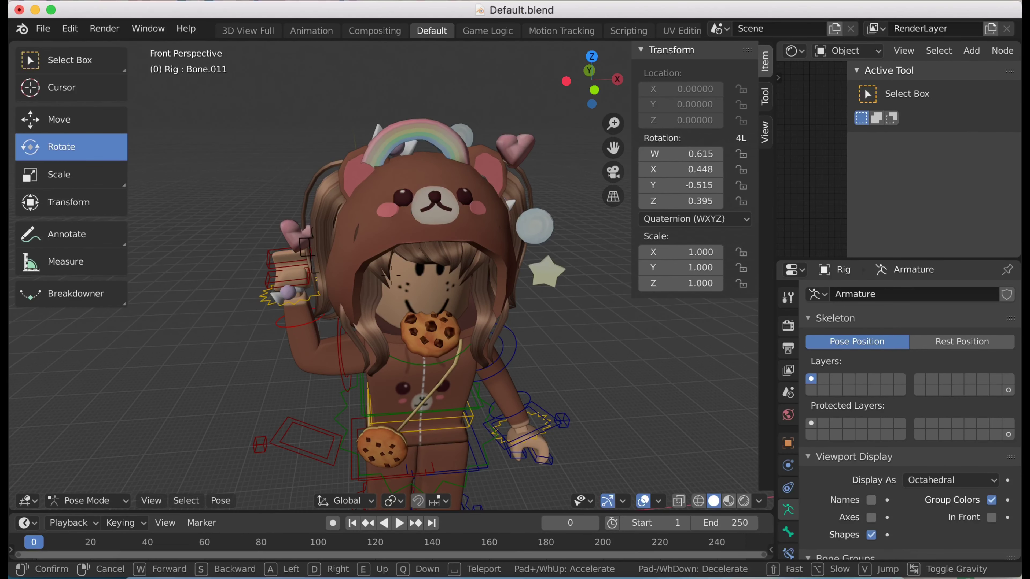
click(486, 290)
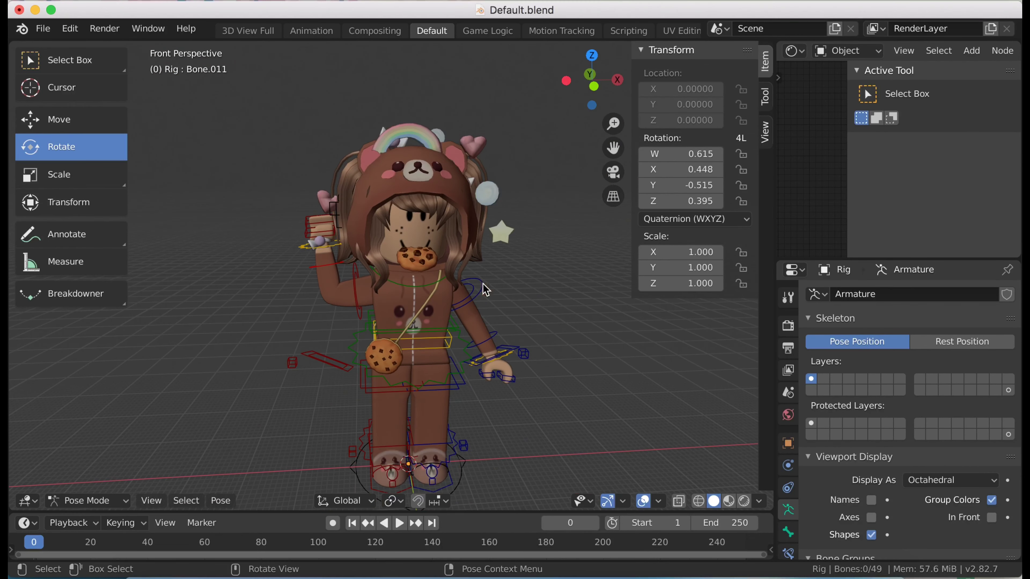
mouse_move(500, 278)
mouse_down()
mouse_move(436, 419)
mouse_move(450, 405)
mouse_up()
click(480, 289)
mouse_move(480, 289)
mouse_down()
mouse_move(493, 309)
mouse_move(485, 326)
mouse_move(462, 270)
mouse_move(499, 283)
mouse_move(482, 313)
mouse_up()
Check the cookie close up, then turn lower hand Bone.014 in toward the body
key(shift+grave)
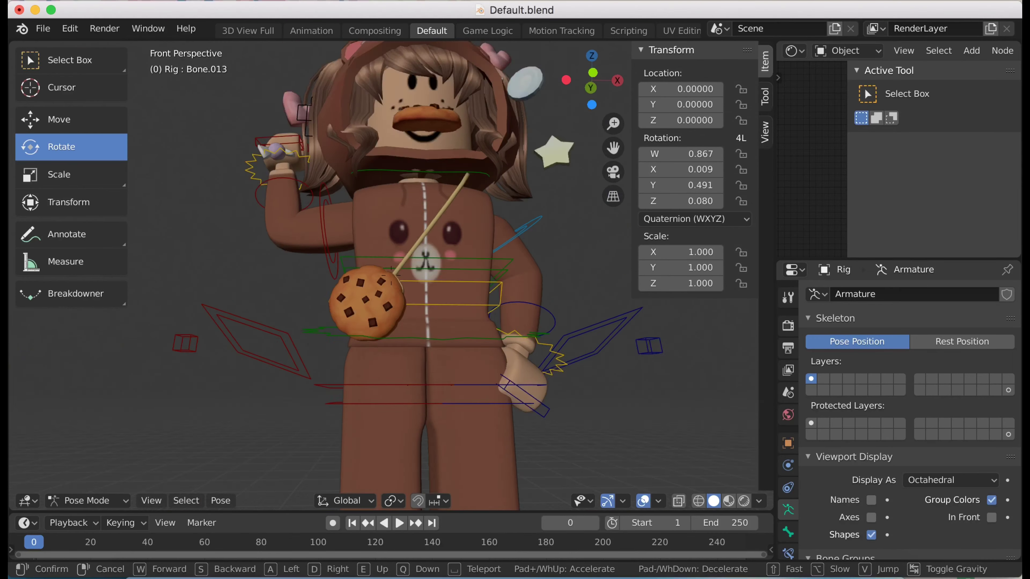
key(w)
key(Escape)
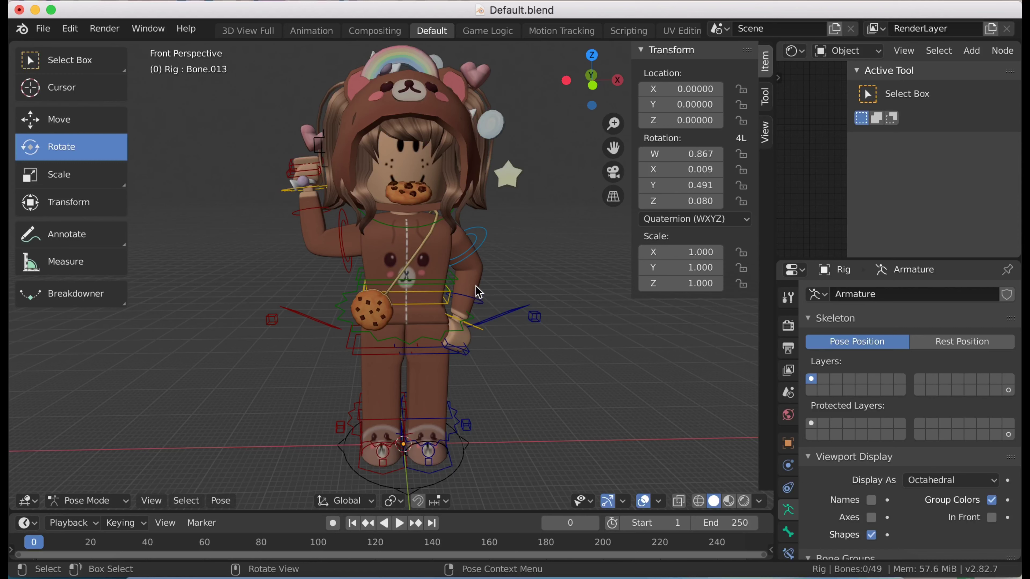
click(475, 301)
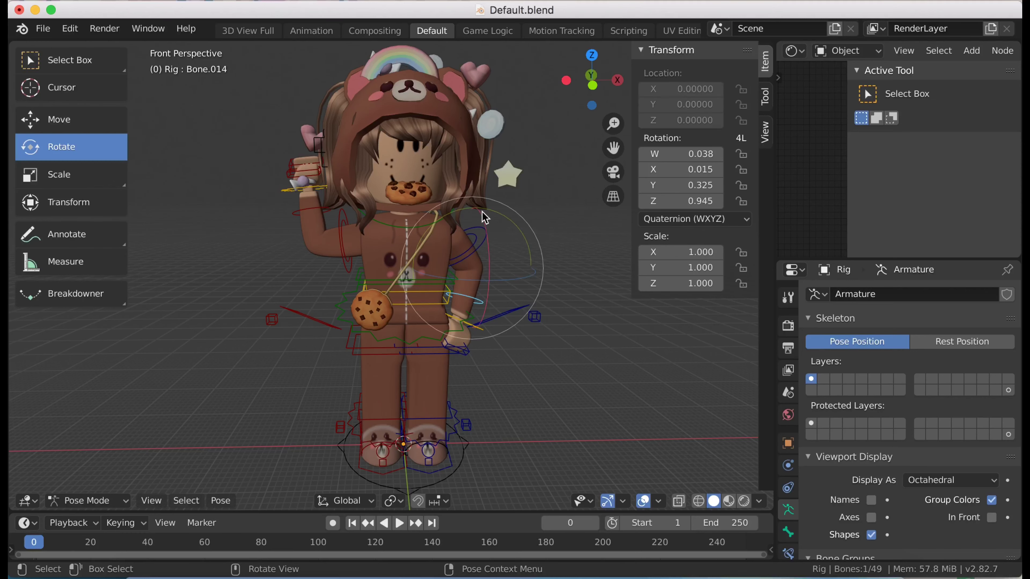
drag(486, 217, 540, 241)
click(544, 219)
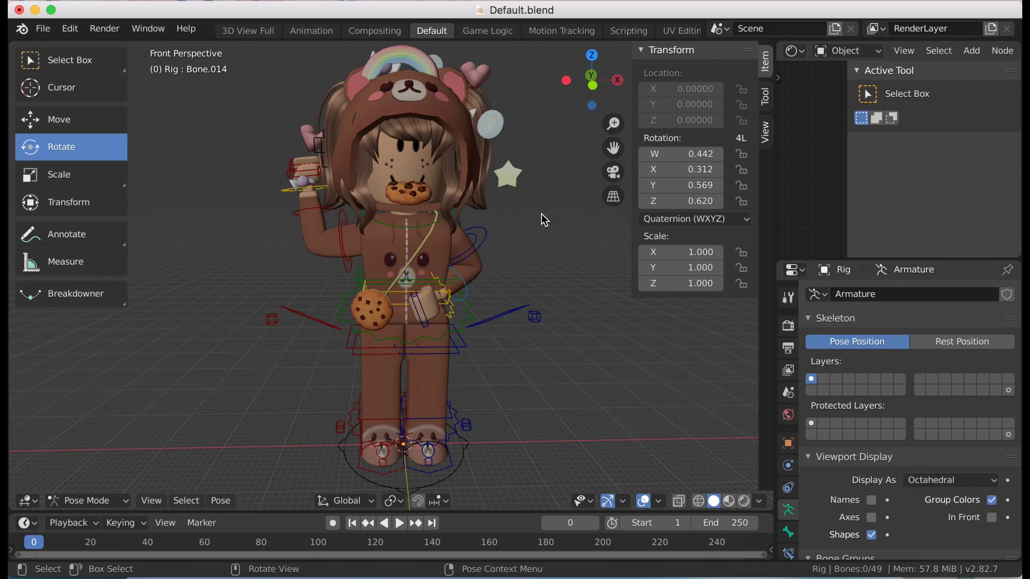
Swing the raised arm's upper bone Bone.010 further across the chest with a free tumble
click(291, 211)
drag(297, 203, 338, 197)
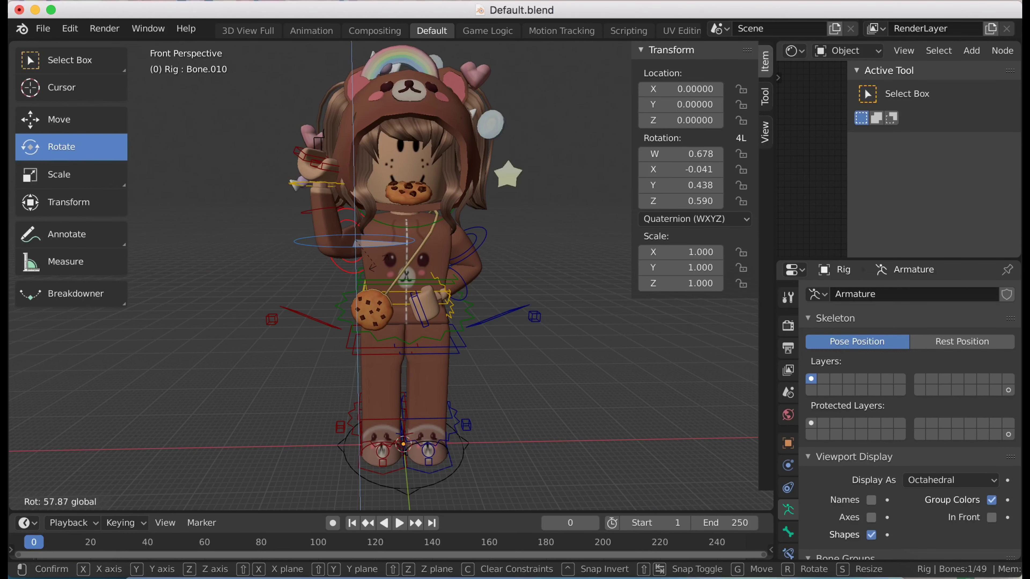
drag(356, 260, 426, 308)
middle_drag(405, 285, 450, 324)
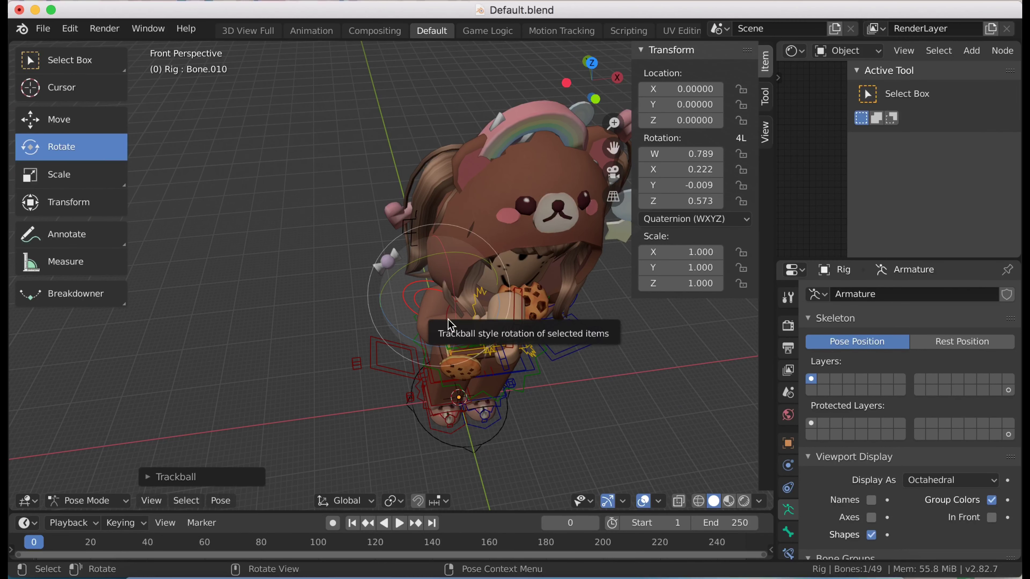
Trackball-rotate forearm Bone.011 so the hand nears the mouth, ending on a front view
click(448, 329)
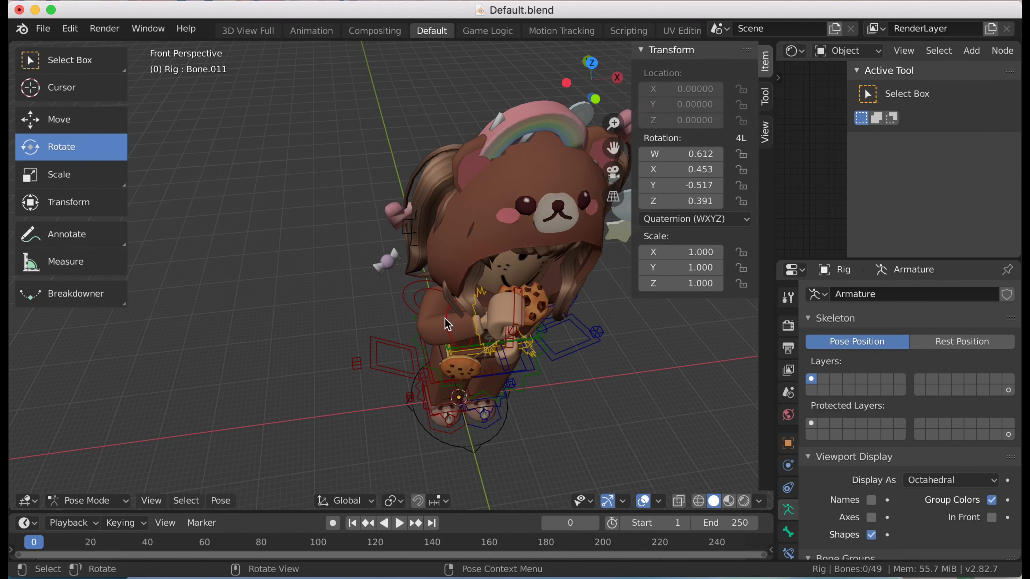
drag(482, 370, 570, 396)
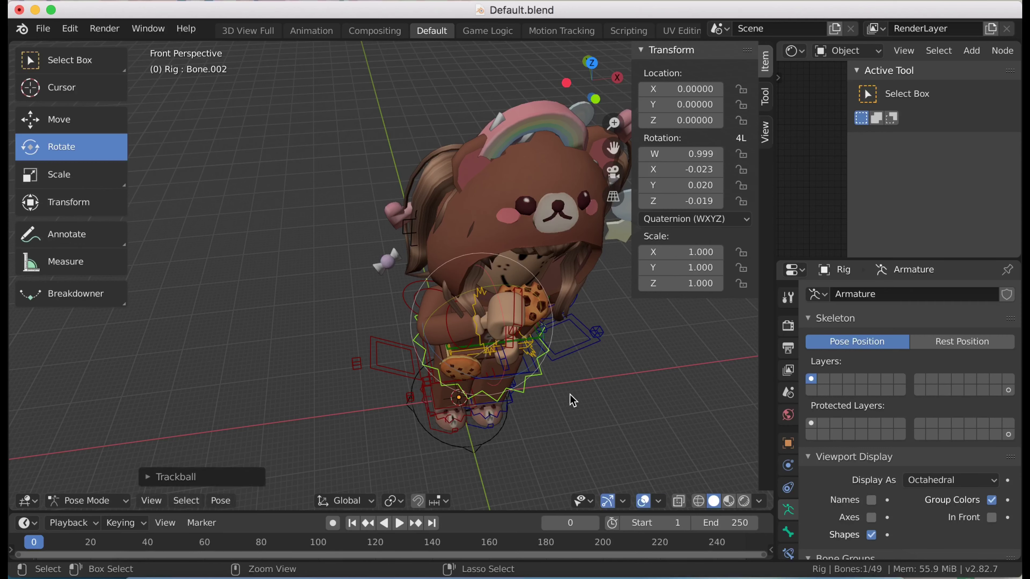
click(586, 420)
key(shift+grave)
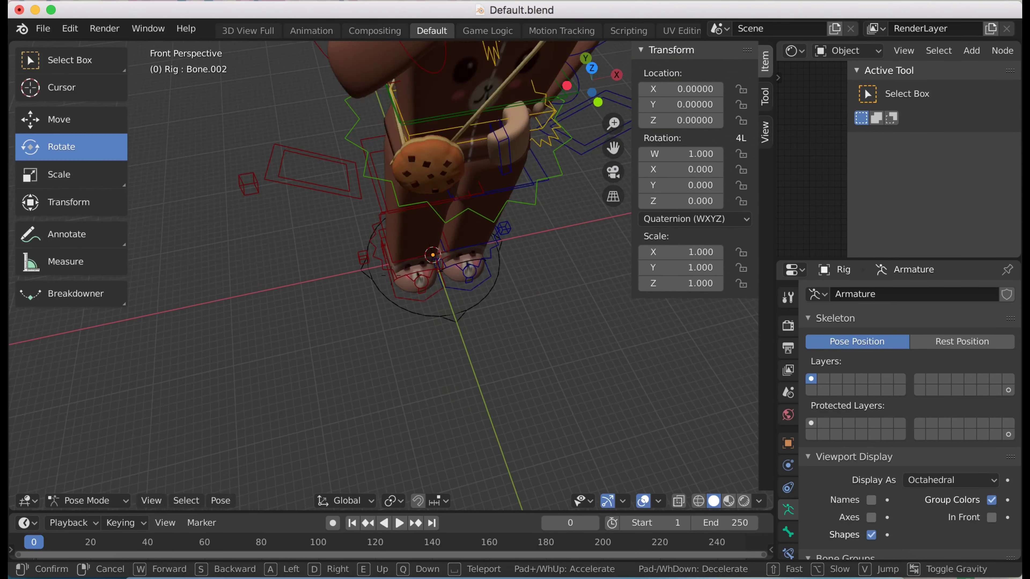
click(402, 285)
Twist forearm Bone.011 slightly toward the mouth and fine-tune its angle
click(315, 323)
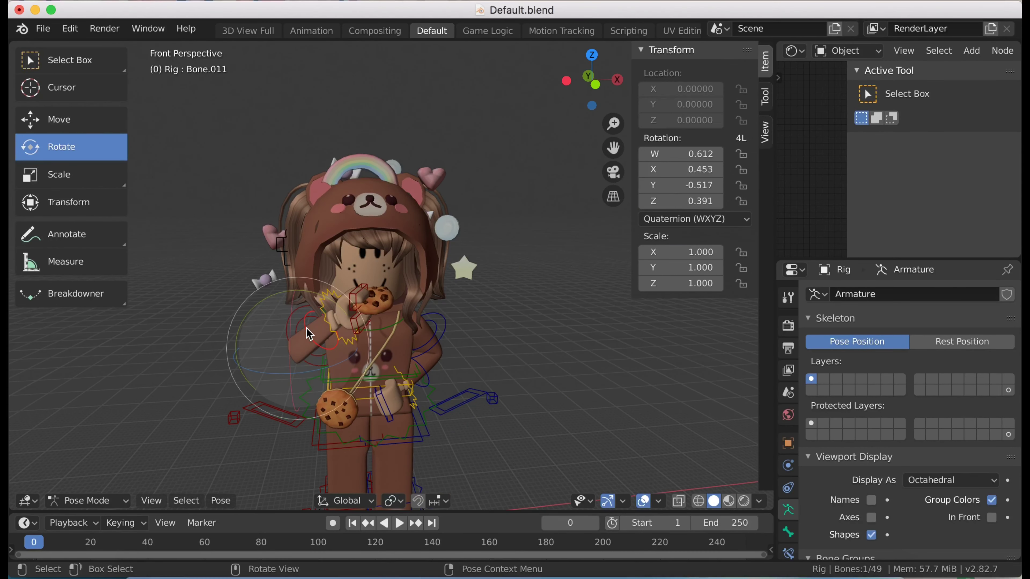
drag(315, 370, 320, 367)
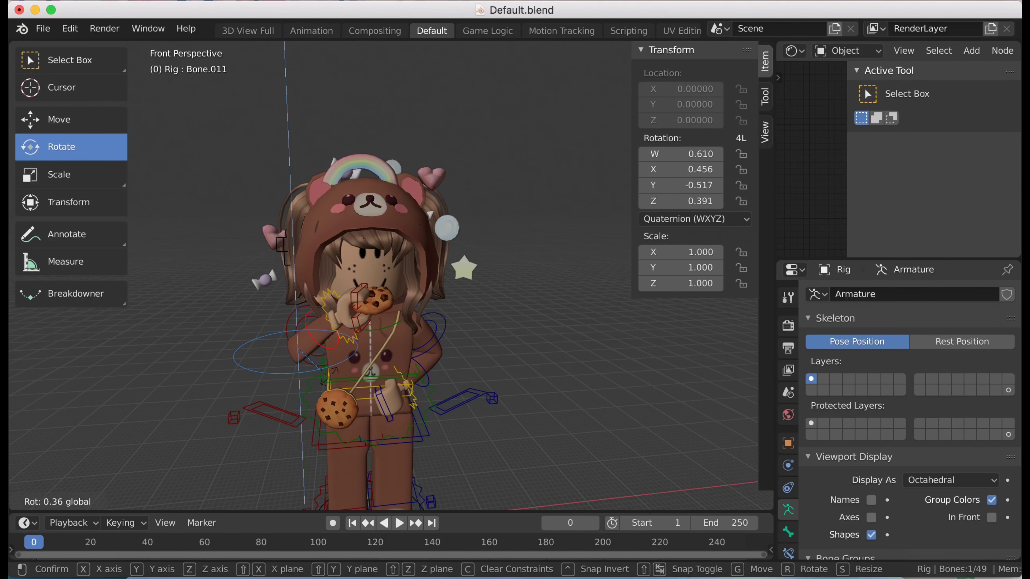
drag(320, 367, 324, 365)
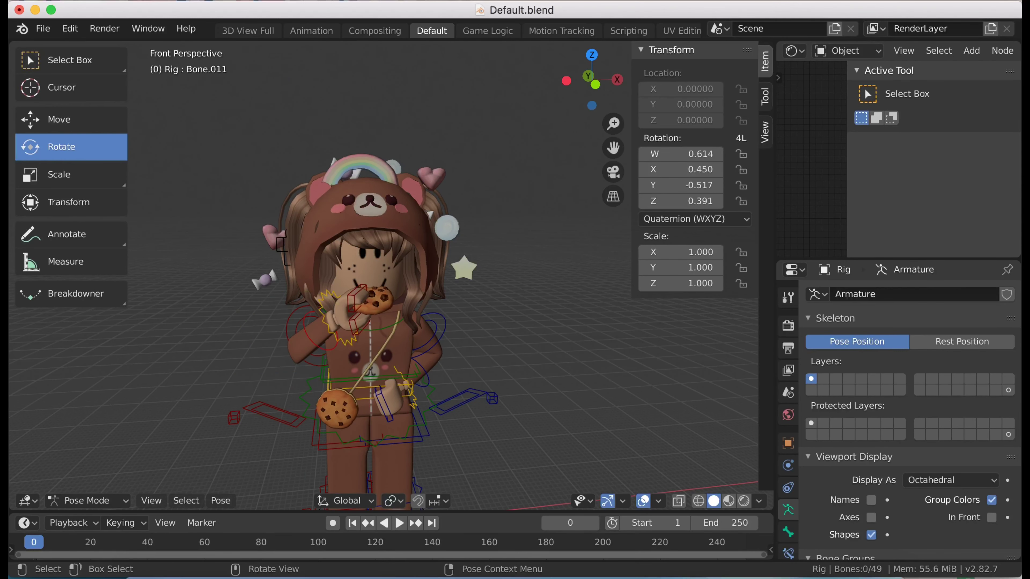
scroll(501, 340, up, 3)
Try a small upper-arm rotation, undoing it and returning to bone posing
key(ctrl+Tab)
click(346, 315)
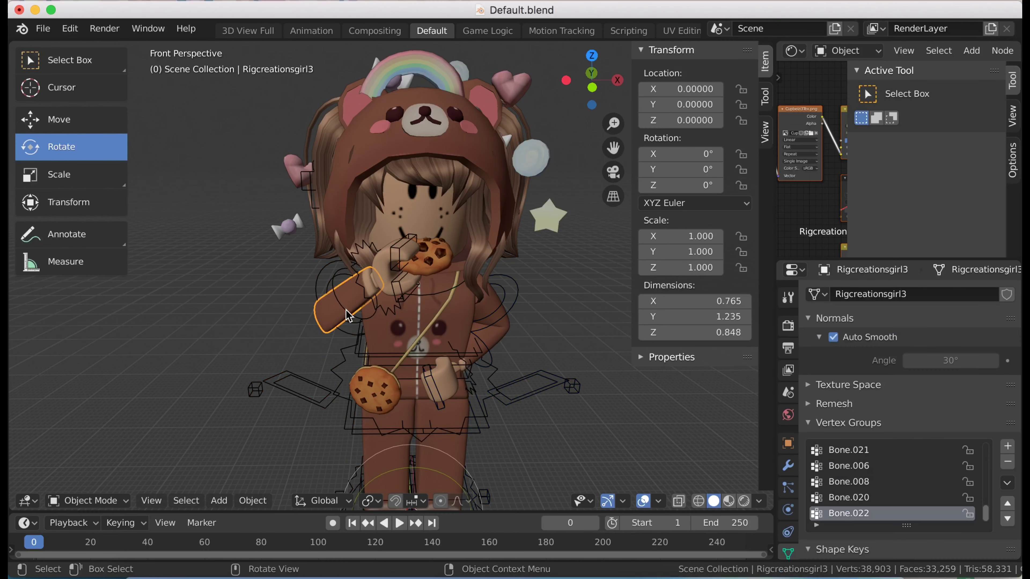
key(ctrl+z)
key(ctrl+z)
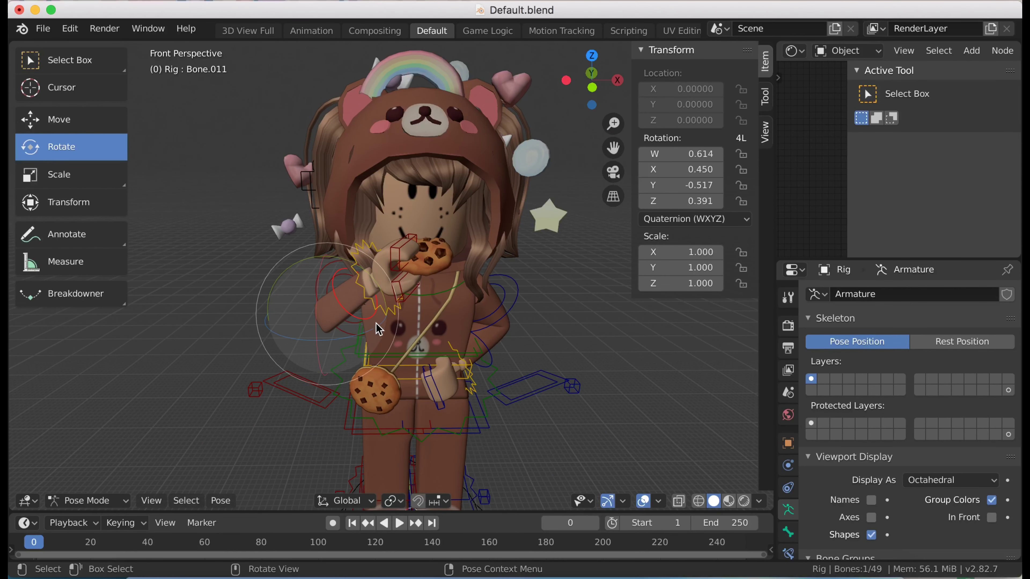
click(378, 328)
key(r)
key(r)
key(Escape)
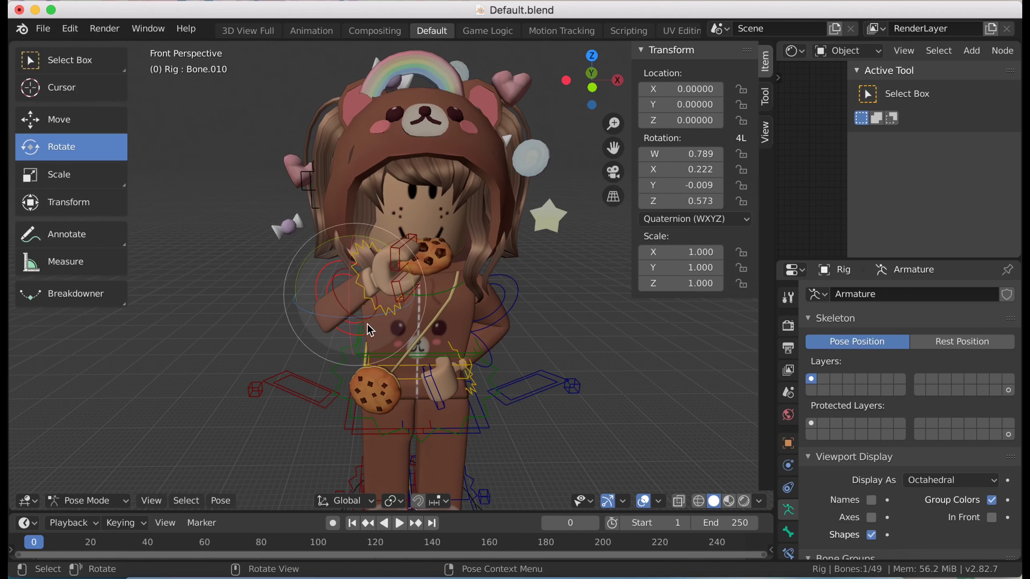
key(r)
click(378, 316)
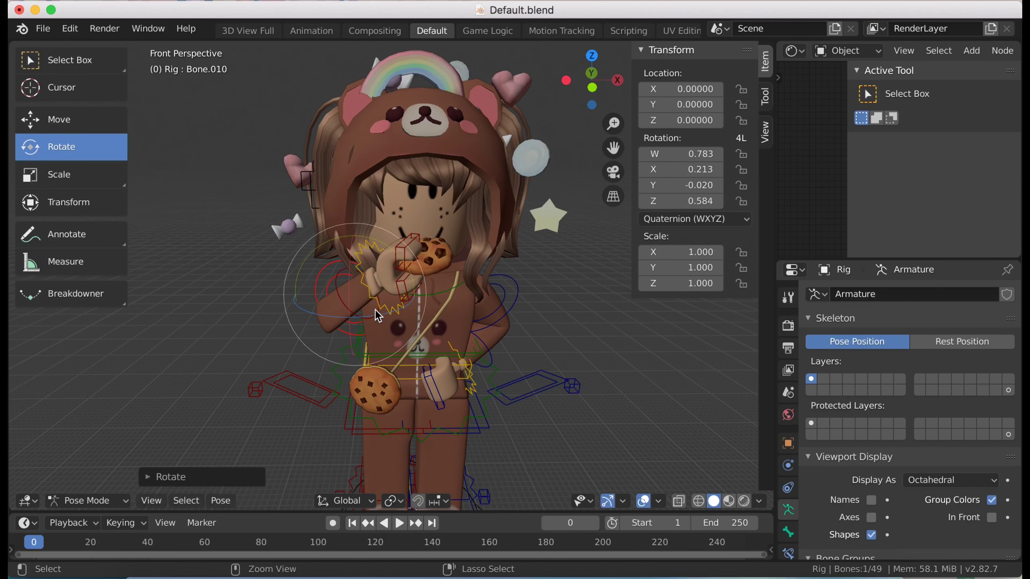
key(ctrl+z)
key(ctrl+z)
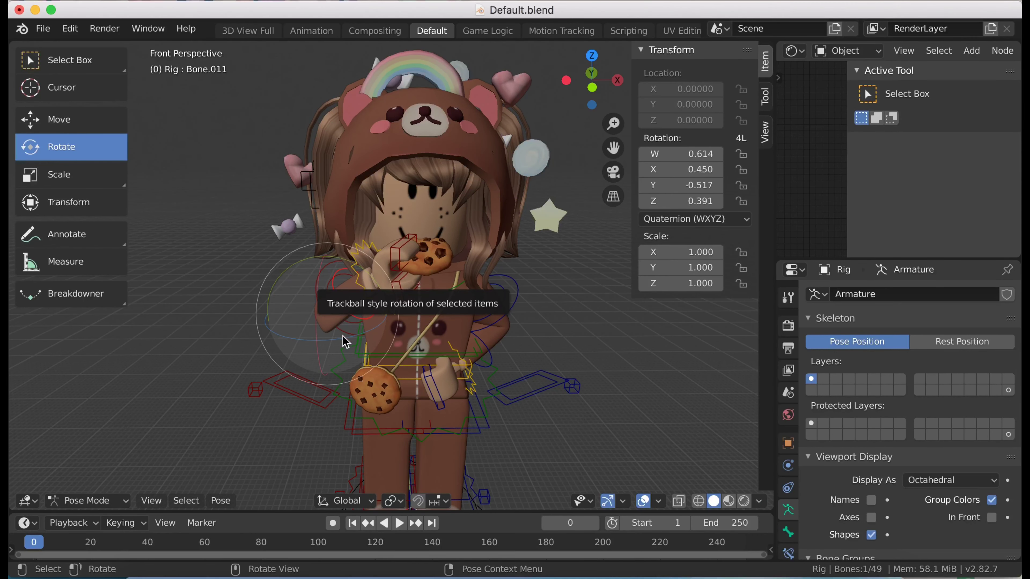
key(ctrl+z)
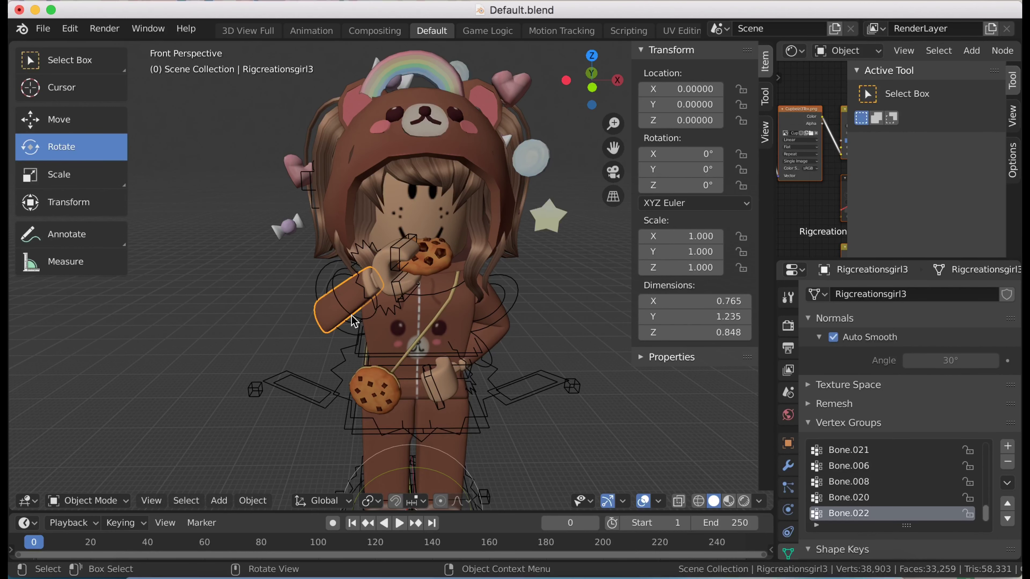
key(ctrl+z)
Rotate the raised arm around the Z axis, then try and undo a free upper-arm rotation
key(r)
key(z)
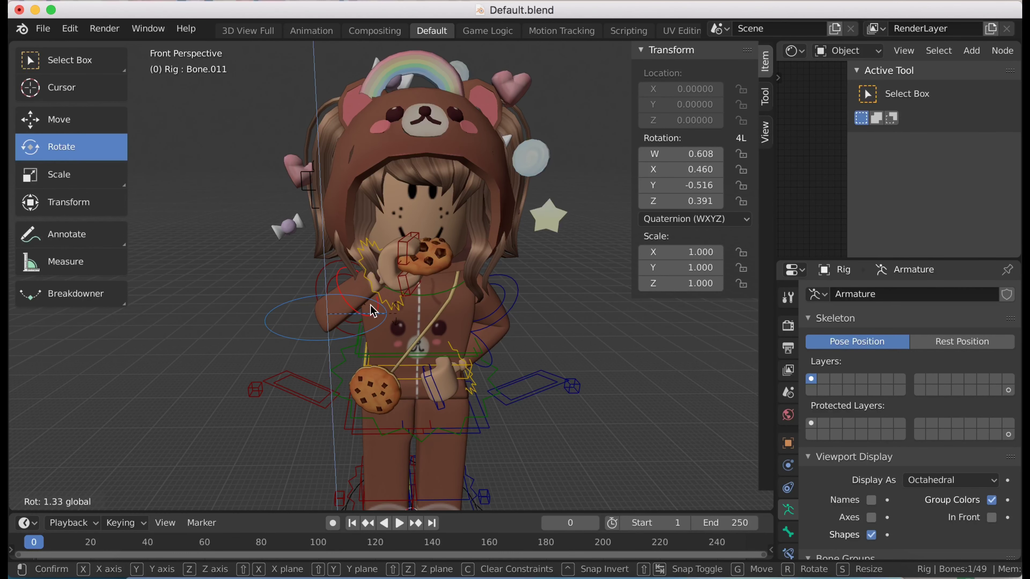
click(264, 250)
click(329, 275)
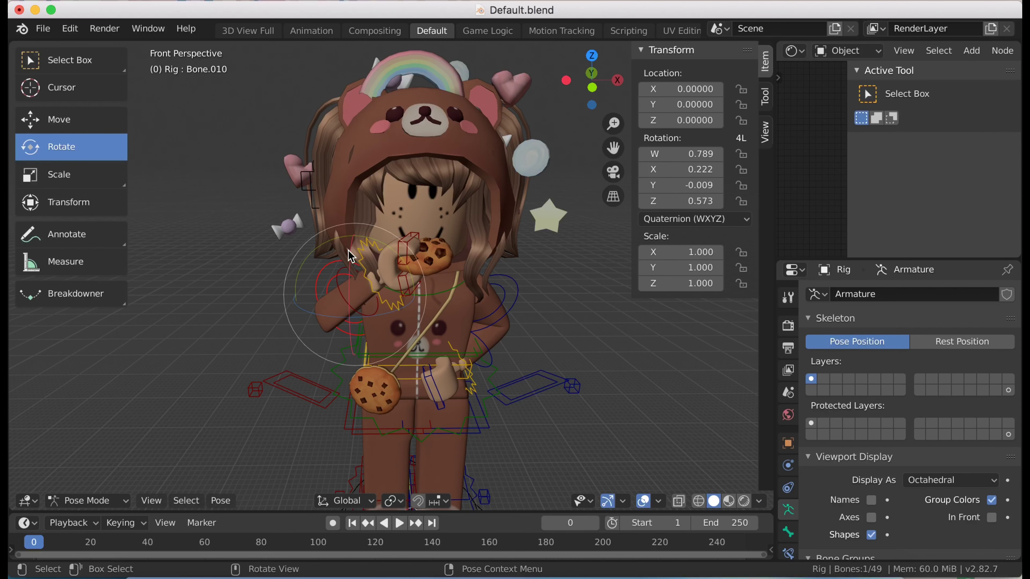
key(r)
key(r)
click(370, 265)
key(ctrl+z)
key(ctrl+z)
key(ctrl+z)
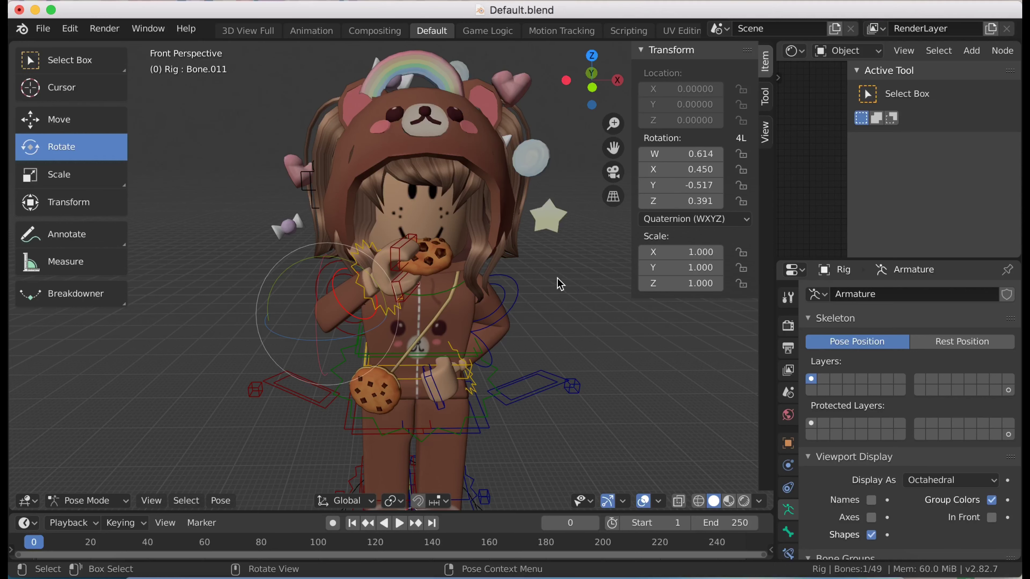
Turn the cookie hand toward the mouth and freely rotate the other arm's bone
click(371, 304)
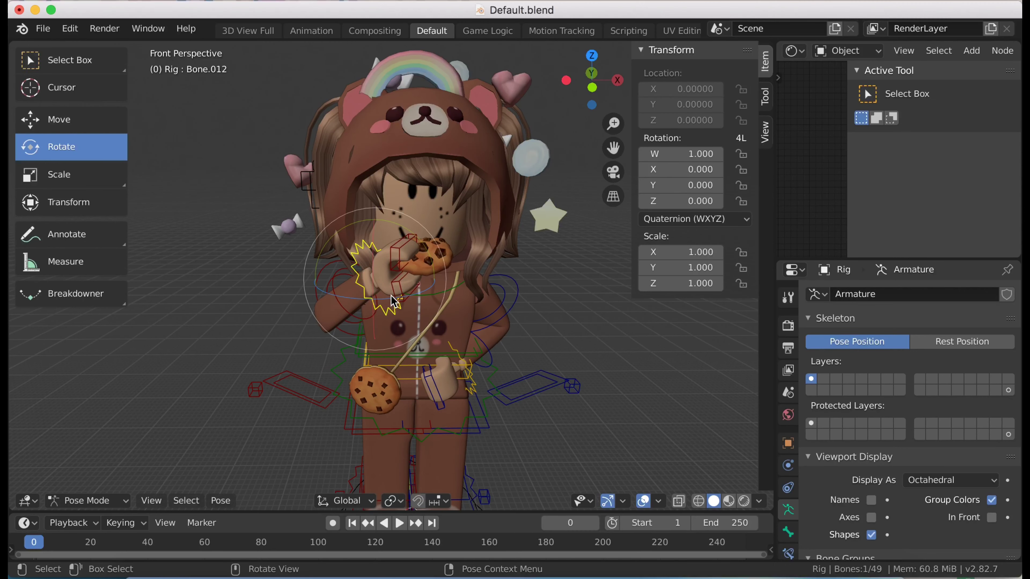
drag(405, 299, 566, 302)
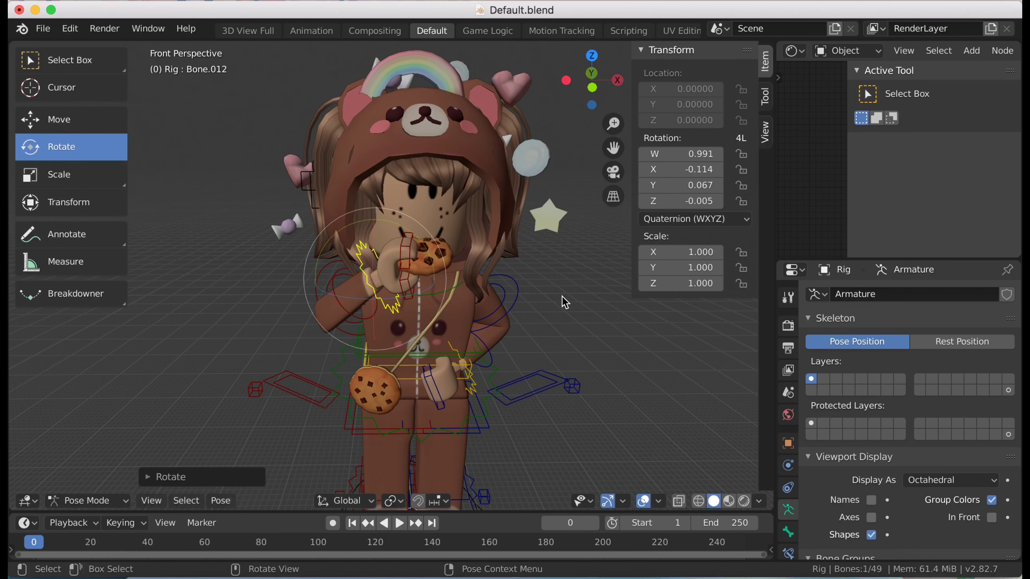
click(489, 349)
mouse_move(493, 336)
mouse_down()
mouse_move(513, 286)
mouse_move(565, 342)
mouse_move(519, 327)
mouse_up()
click(509, 313)
click(512, 313)
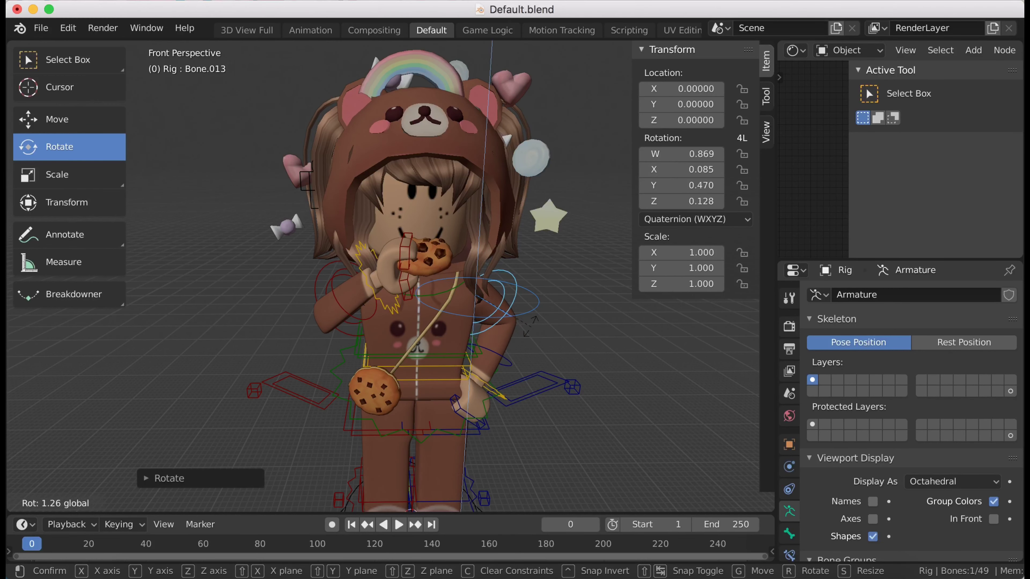
From the front view, freely rotate the other arm's upper bone inward
click(523, 327)
key(shift+grave)
key(Escape)
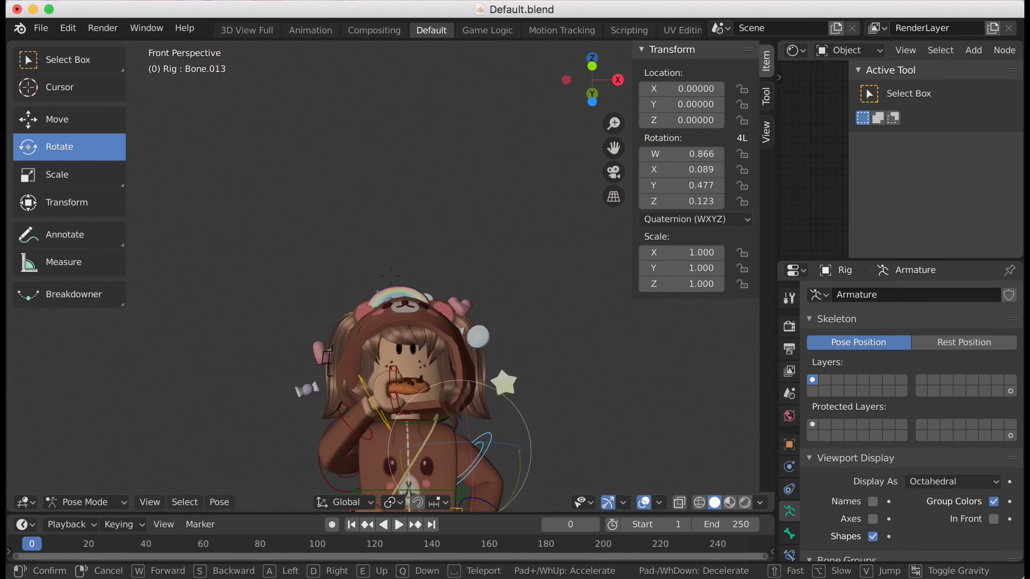
drag(474, 280, 491, 225)
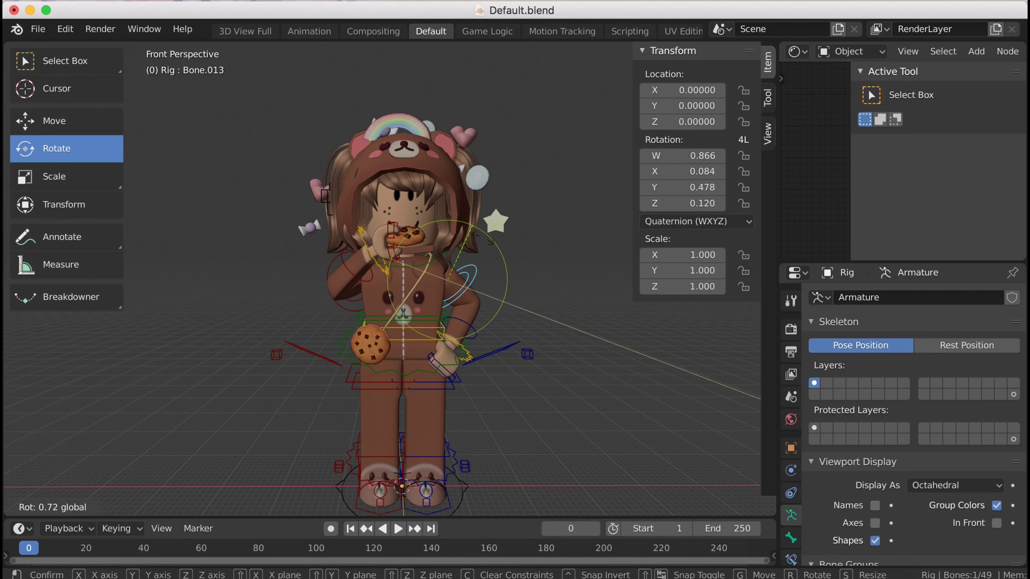
key(r)
key(r)
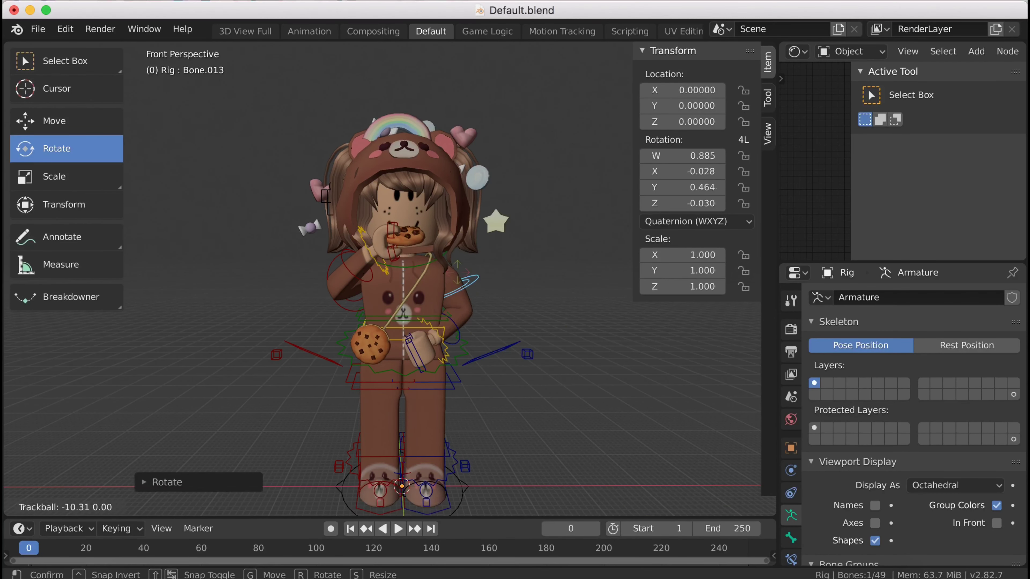
click(461, 270)
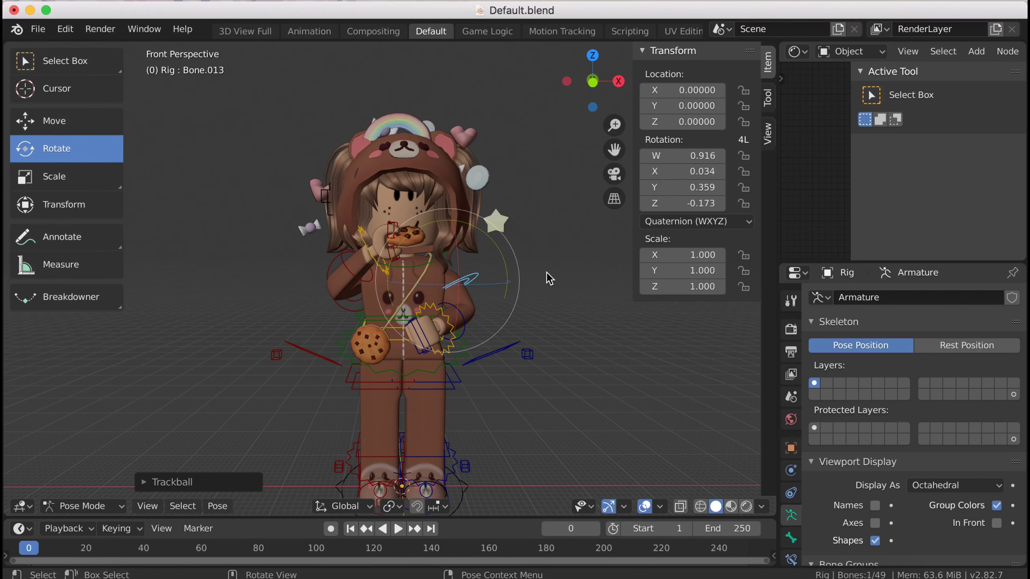
Twist the other arm toward the body and bring its hand in front of the waist
drag(486, 234, 494, 258)
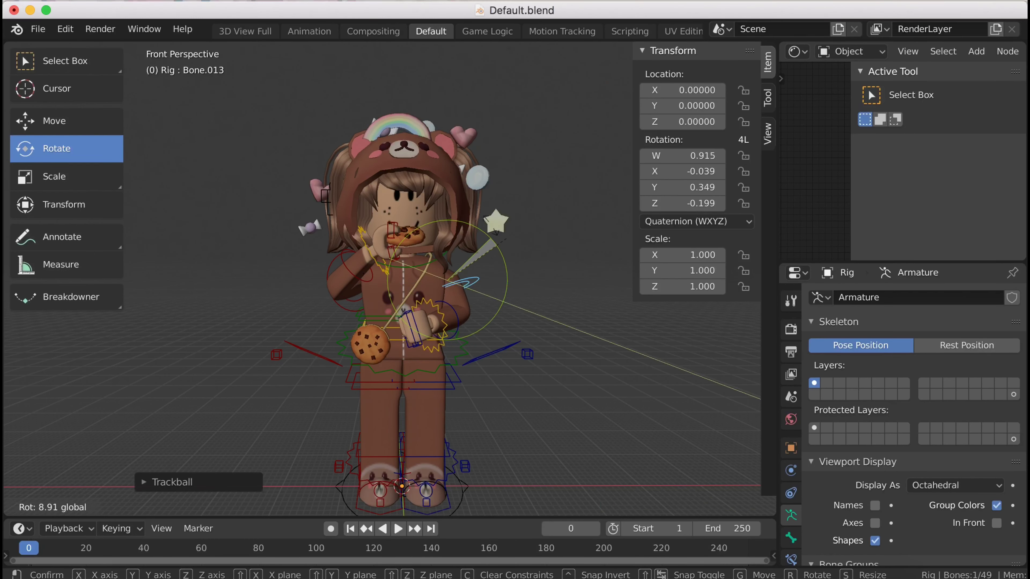
drag(460, 303, 472, 326)
click(461, 322)
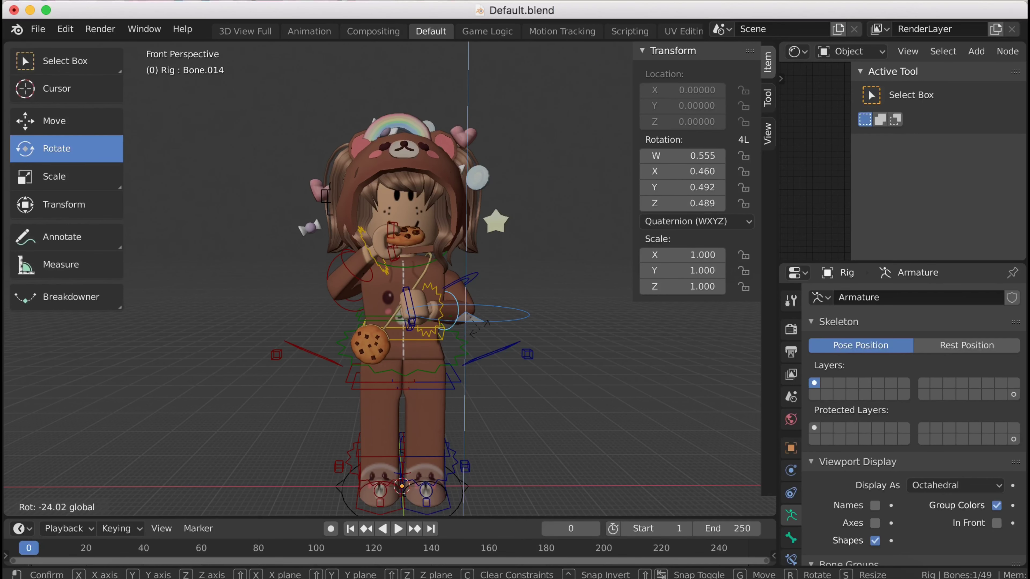
drag(552, 267, 553, 268)
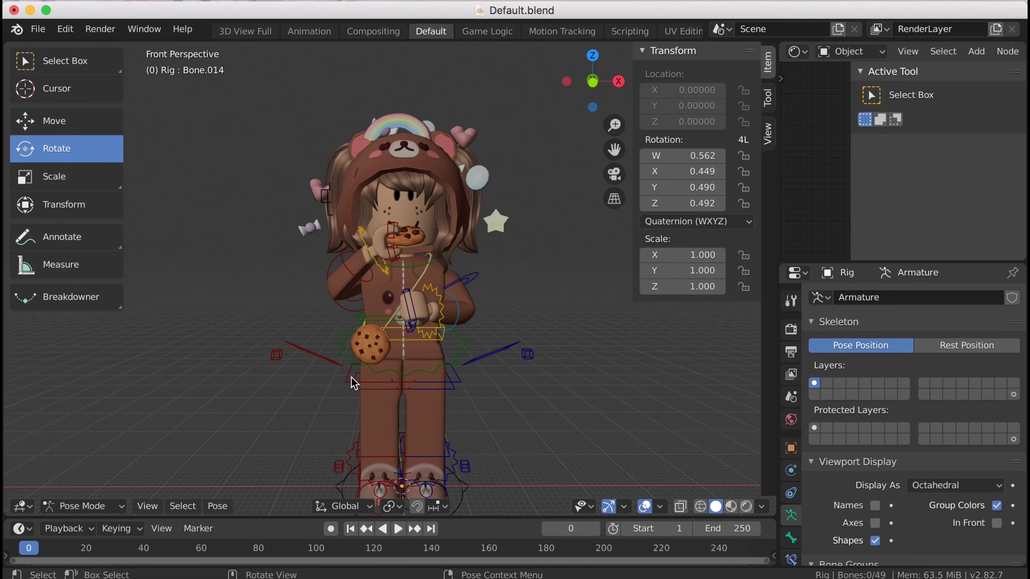
shift+middle_drag(508, 417, 395, 332)
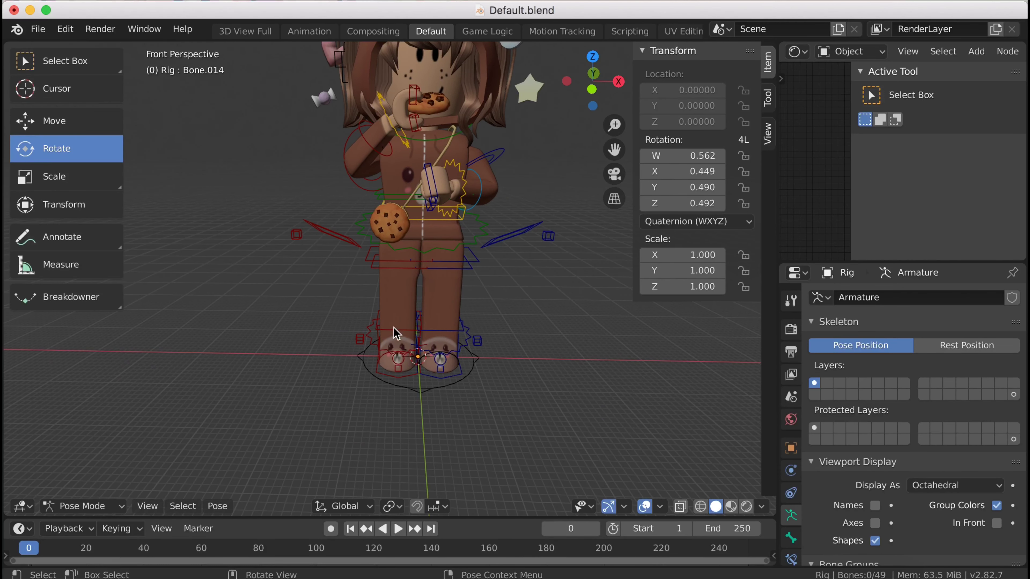
Swing a leg bone forward
click(401, 332)
click(397, 288)
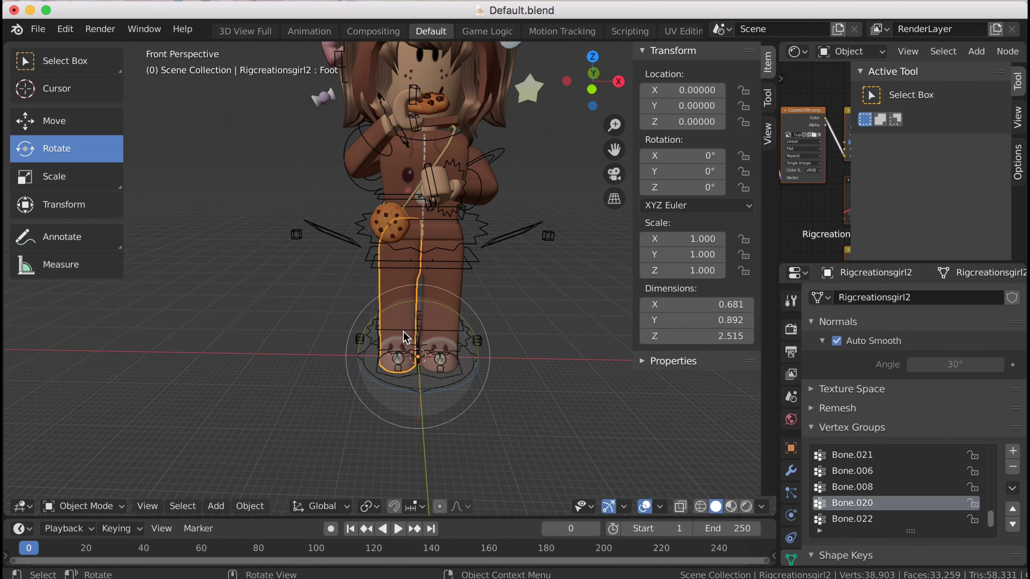
key(ctrl+z)
drag(403, 337, 521, 304)
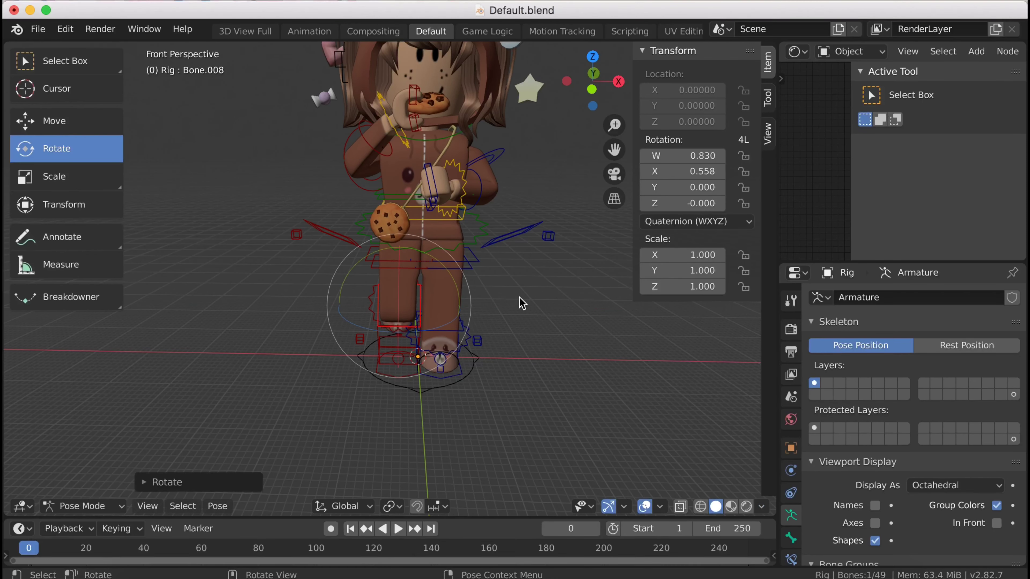
Rotate the hip bone and bring the whole avatar back into view
click(408, 262)
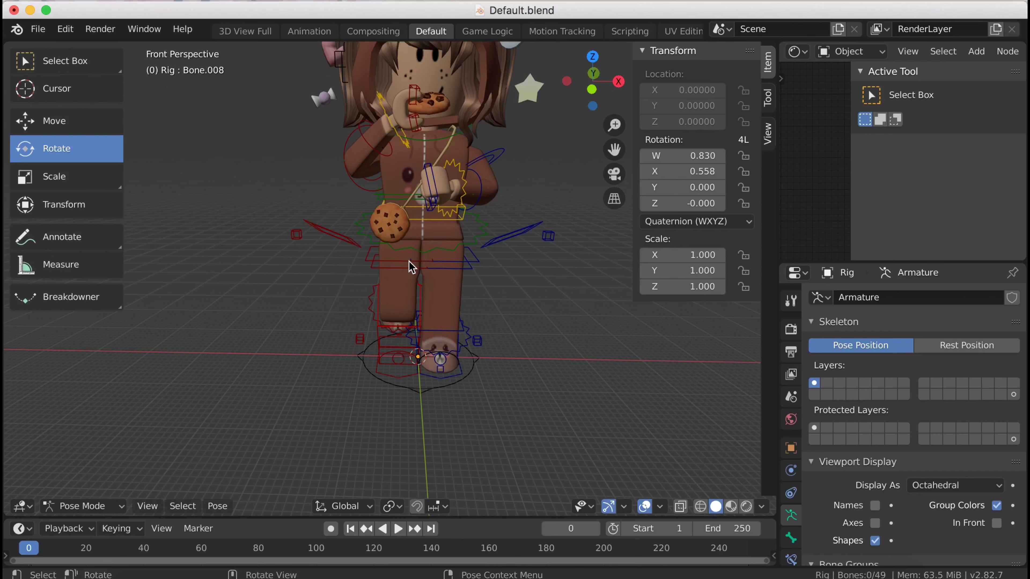
click(406, 248)
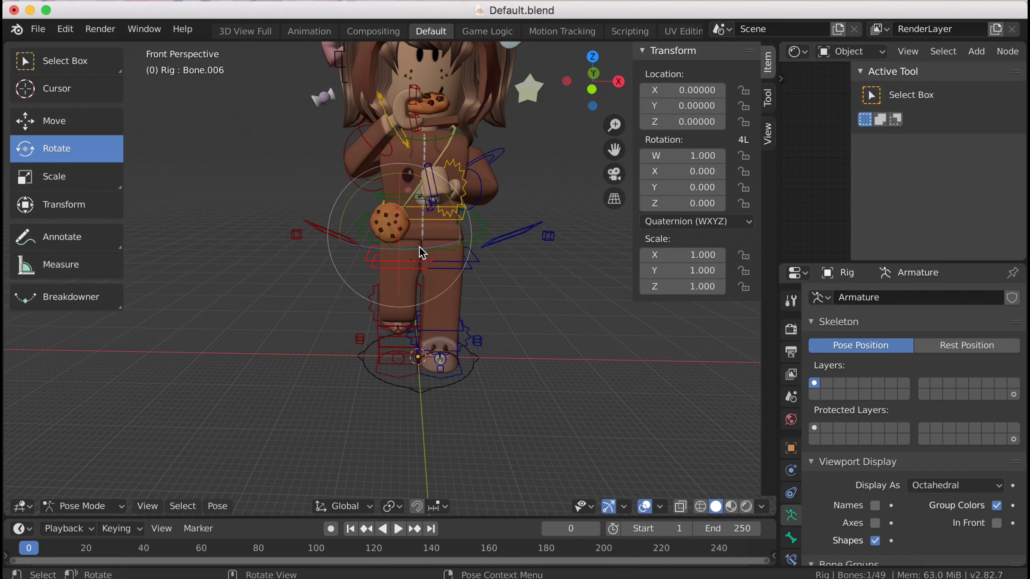
key(r)
click(504, 262)
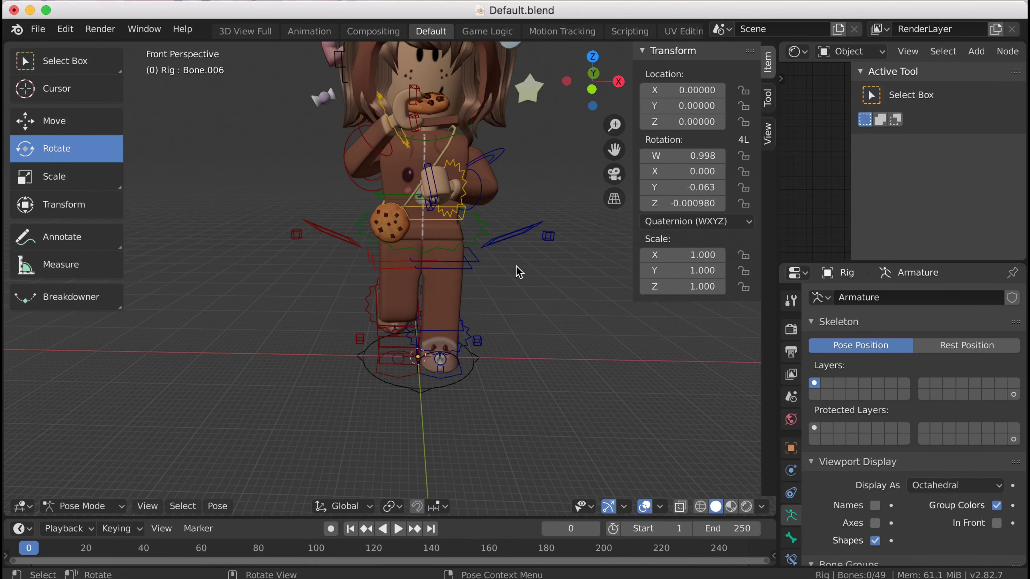
shift+middle_drag(517, 271, 389, 282)
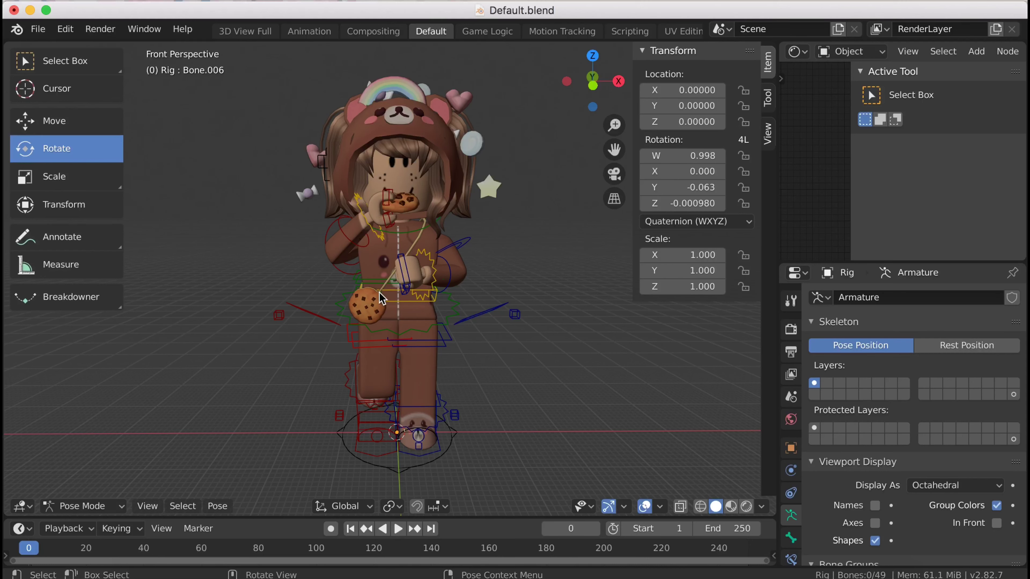
Rotate the other leg, undo the overshoot, and turn its upper bone slightly
click(418, 411)
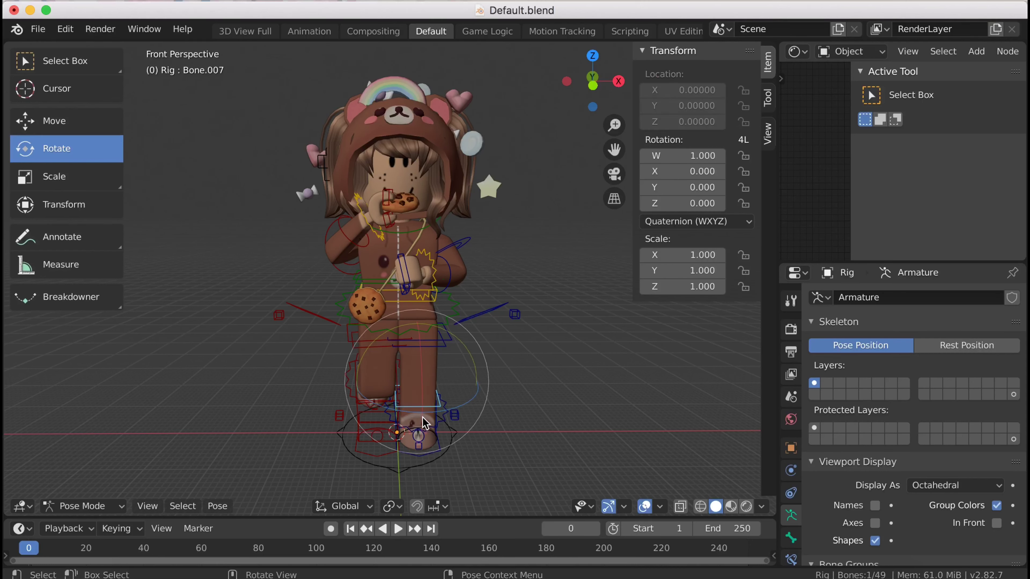
drag(417, 410, 463, 357)
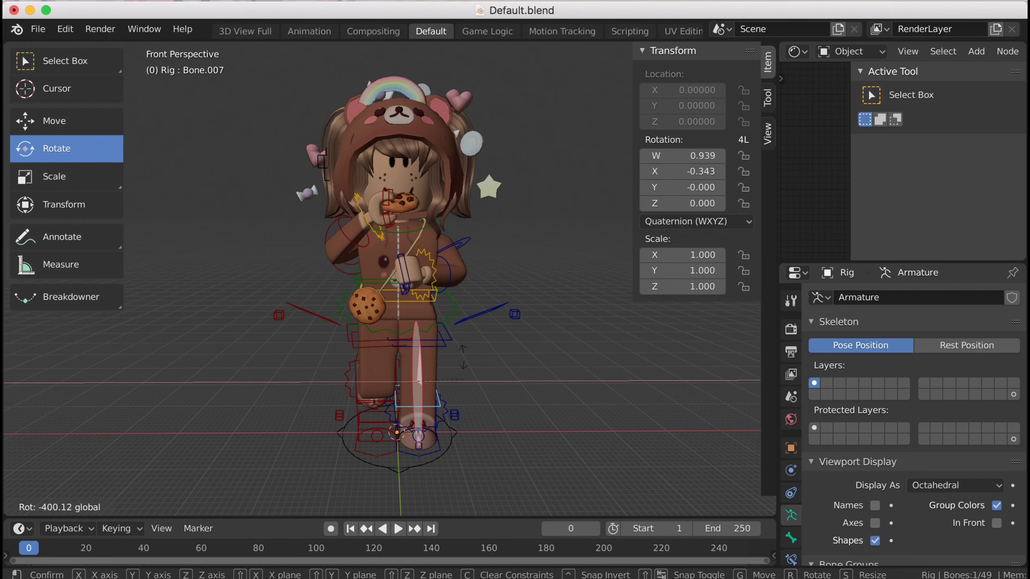
click(431, 340)
key(ctrl+z)
click(433, 340)
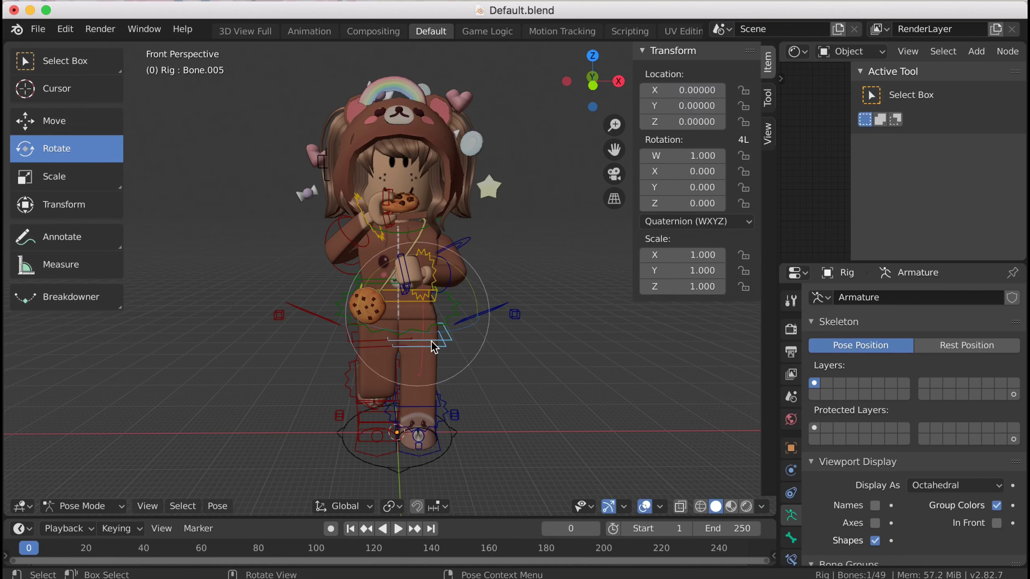
click(423, 303)
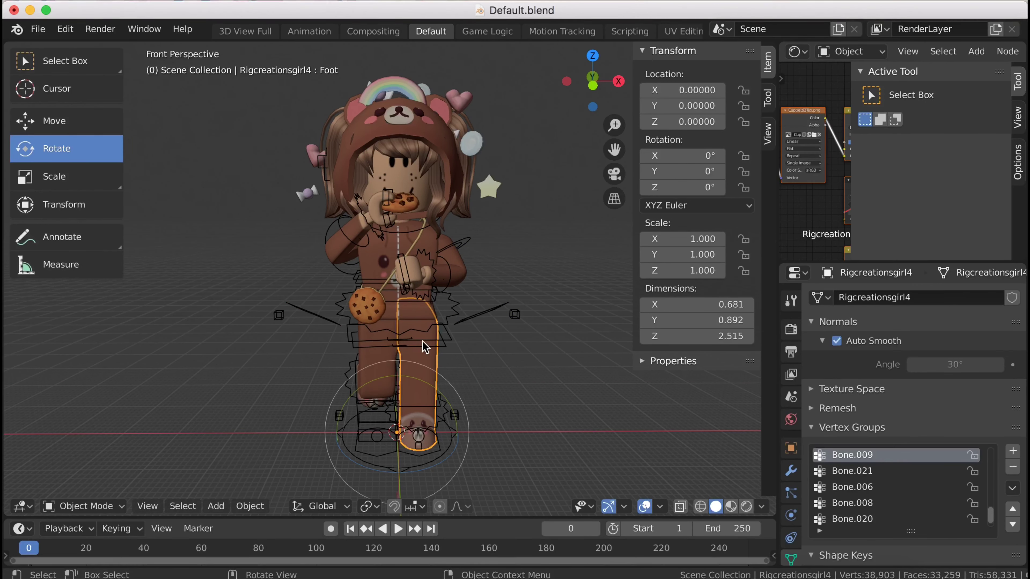
key(ctrl+z)
drag(423, 308, 430, 308)
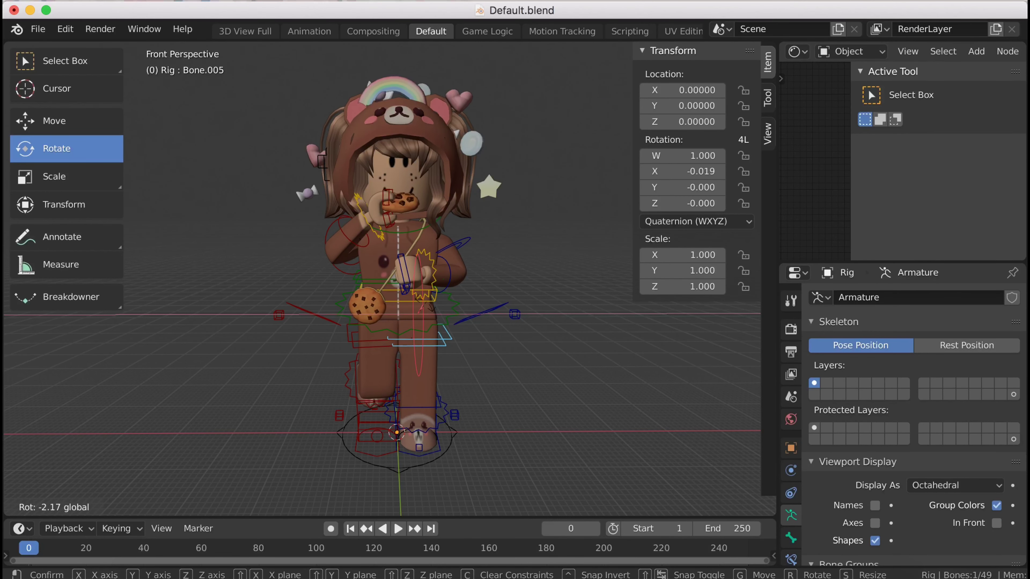
drag(426, 307, 431, 309)
From a side view of the legs, tilt the lifted leg's bone
key(shift+grave)
key(w)
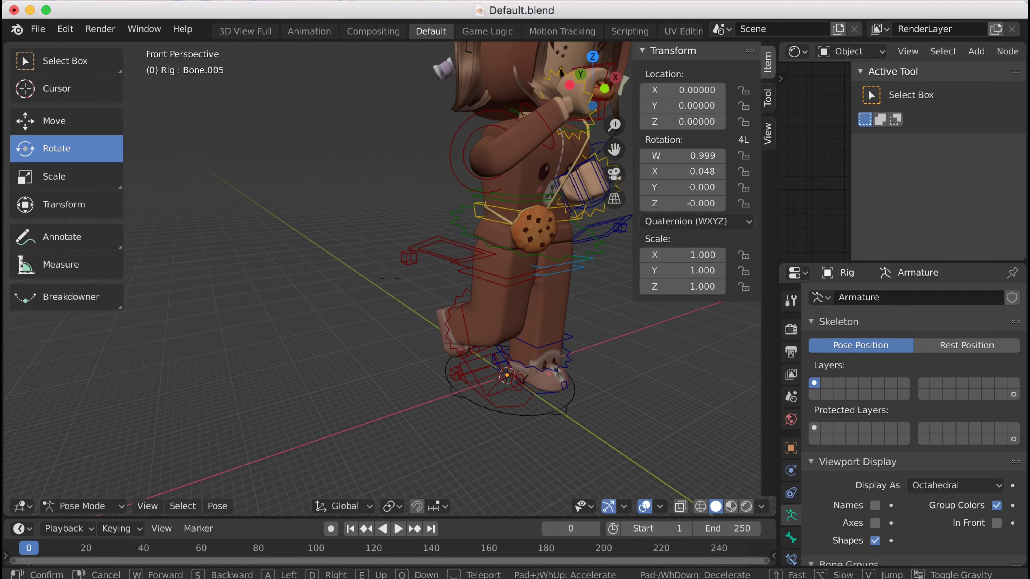
click(444, 321)
click(460, 324)
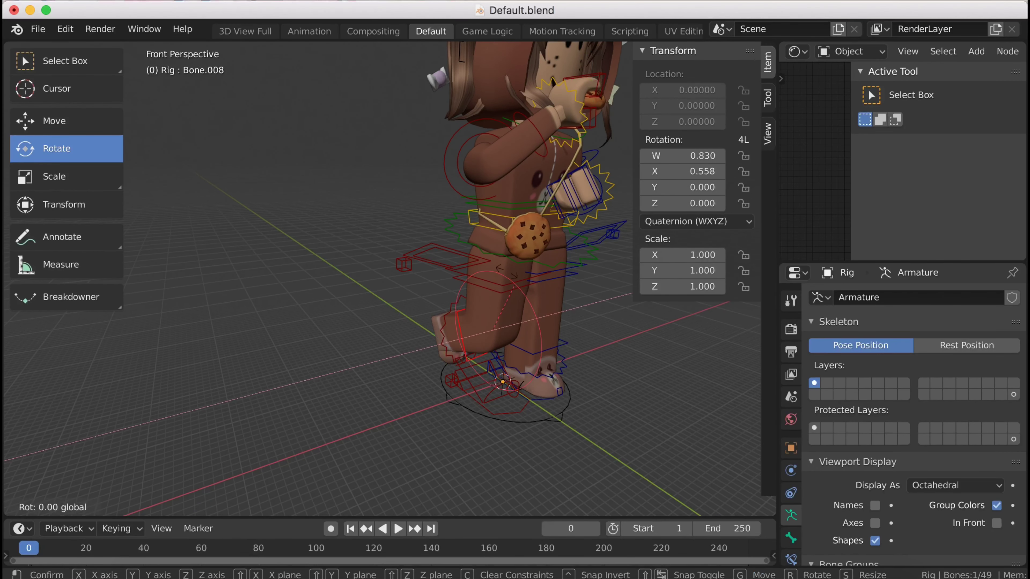
drag(496, 272, 633, 368)
Turn the hips around the vertical Z axis from a front view
key(shift+grave)
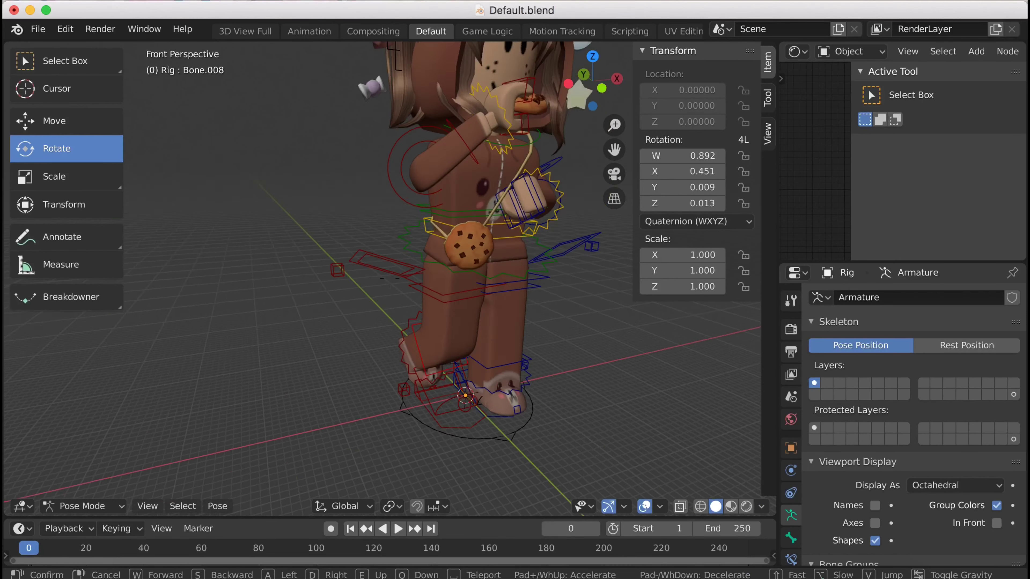
click(390, 279)
click(391, 299)
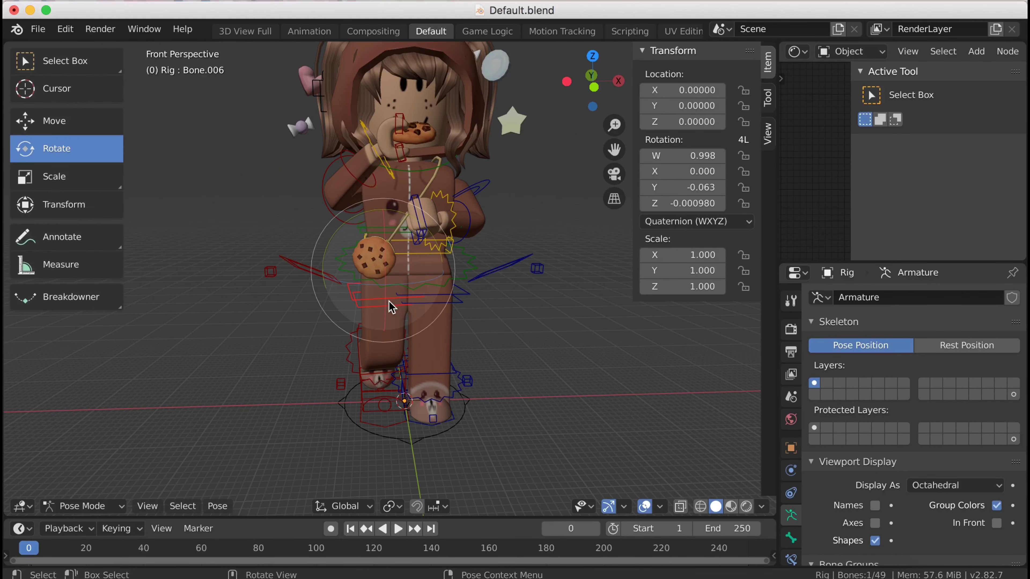
key(r)
key(r)
key(Escape)
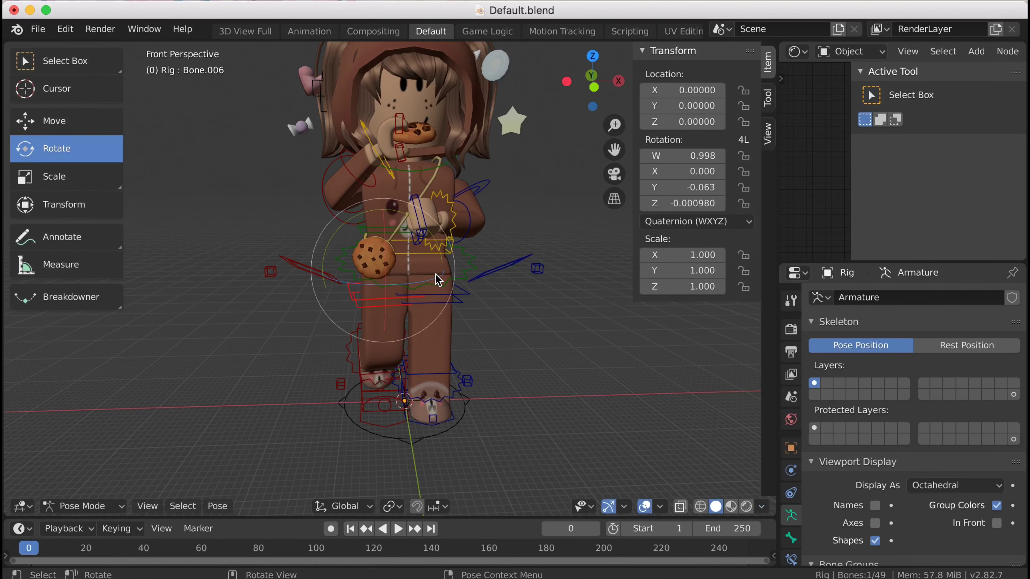
key(r)
key(z)
click(445, 271)
Trackball-rotate Bone.006 to tilt the torso, then clear the bone selection
key(shift+grave)
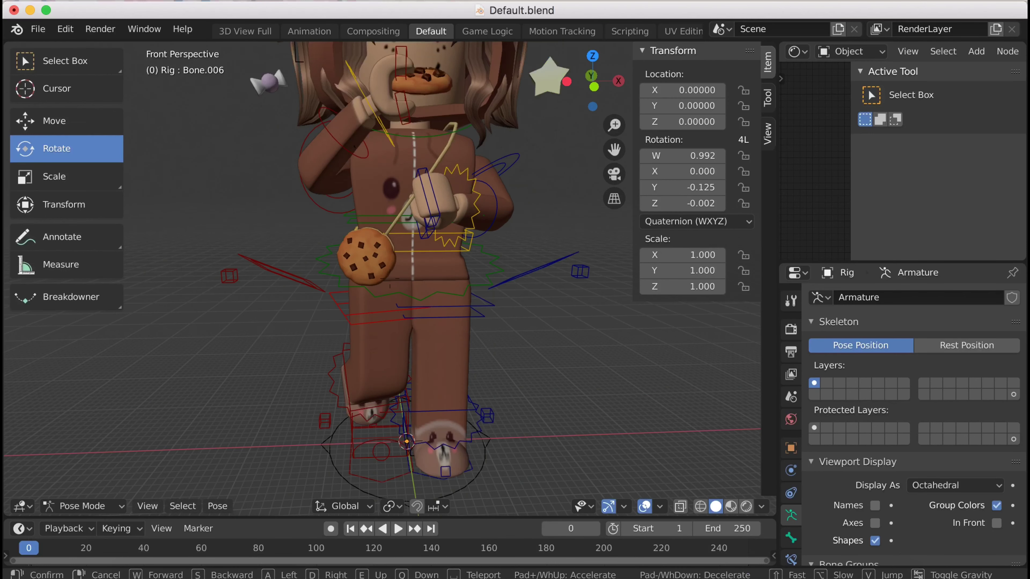
click(390, 283)
click(411, 297)
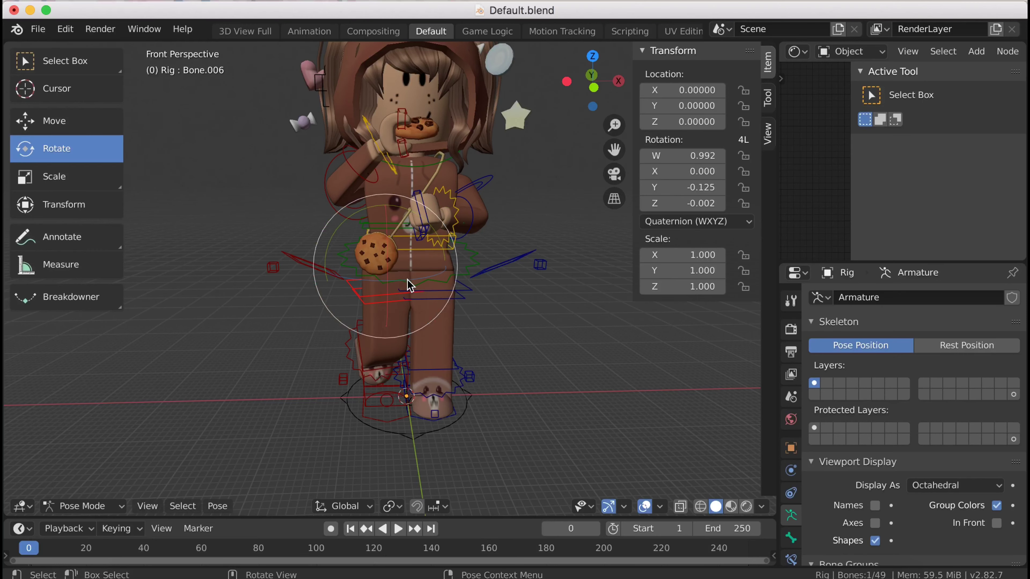
click(399, 286)
key(r)
key(r)
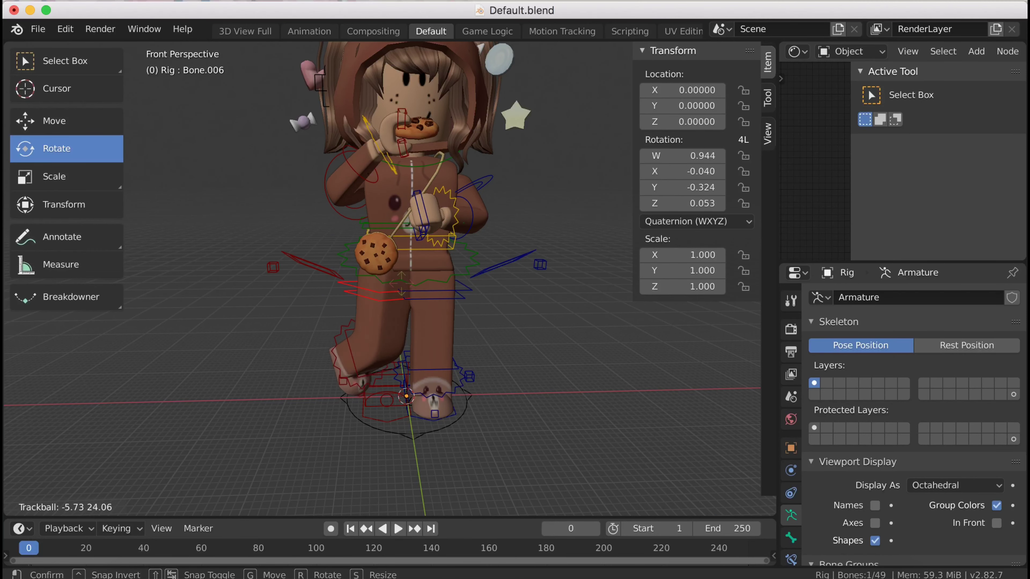
click(515, 324)
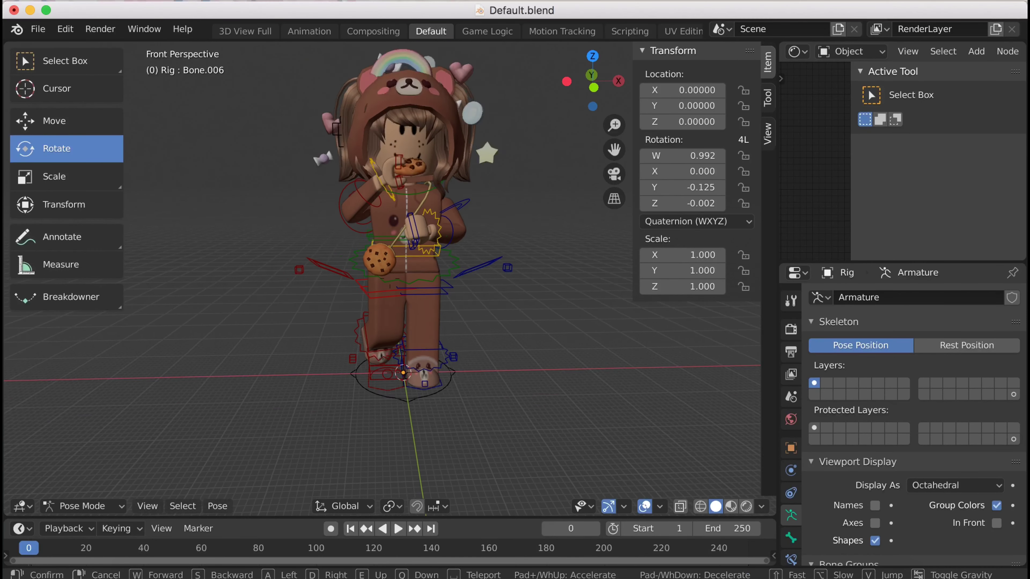
click(527, 427)
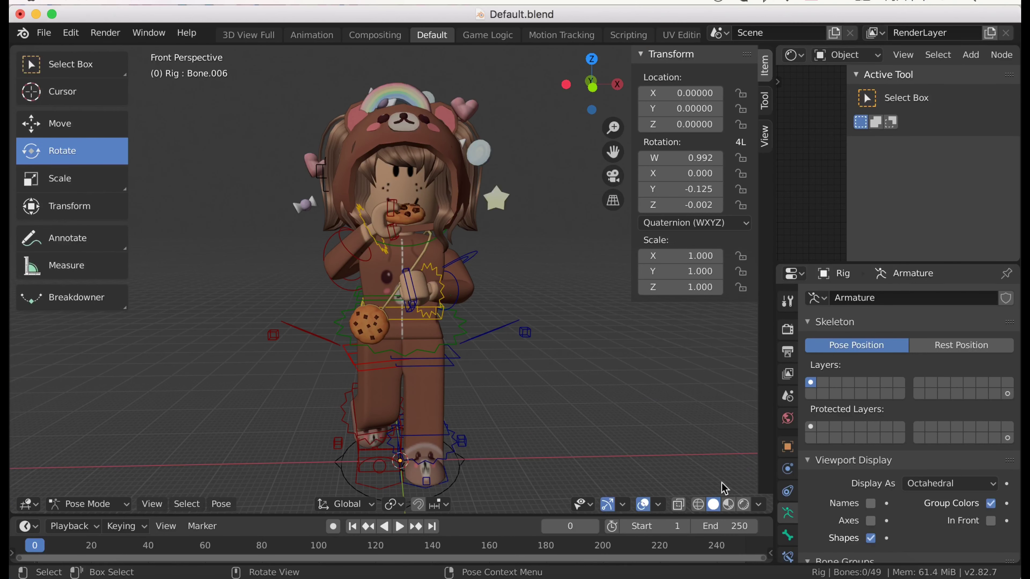
Switch to Rendered shading, enable World ambient occlusion, and select the hair in Object Mode
click(745, 505)
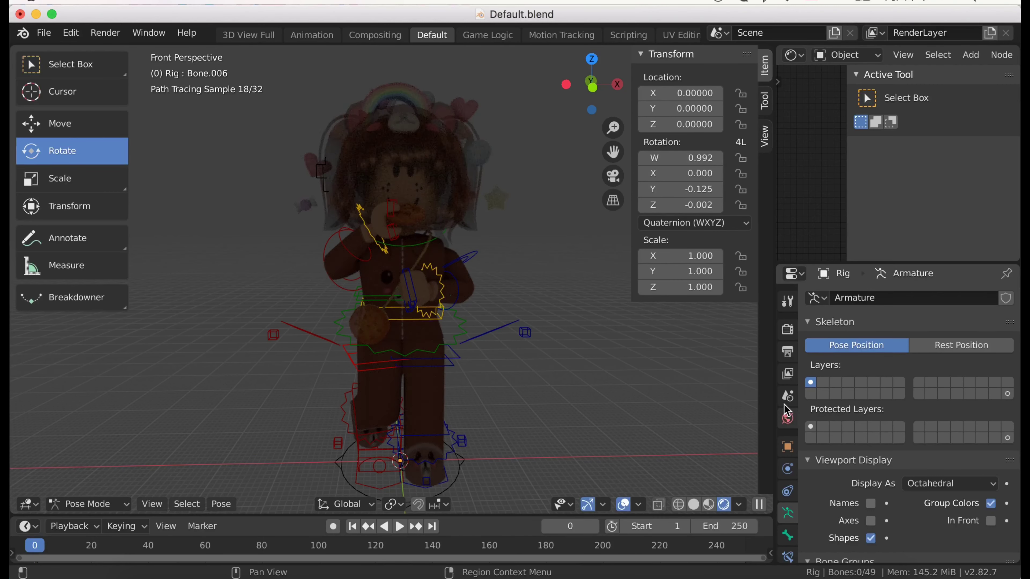
click(787, 418)
click(824, 409)
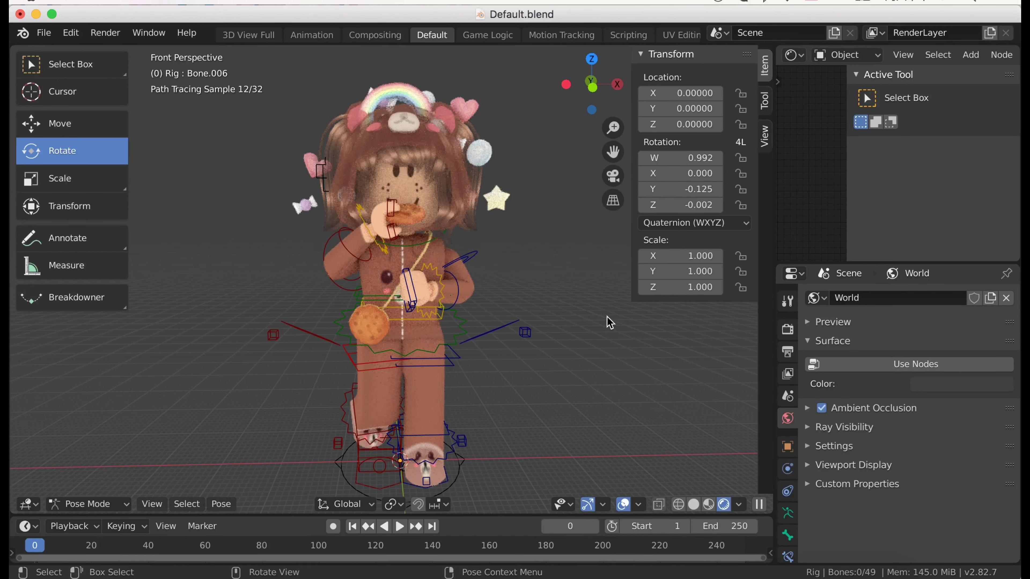
click(334, 130)
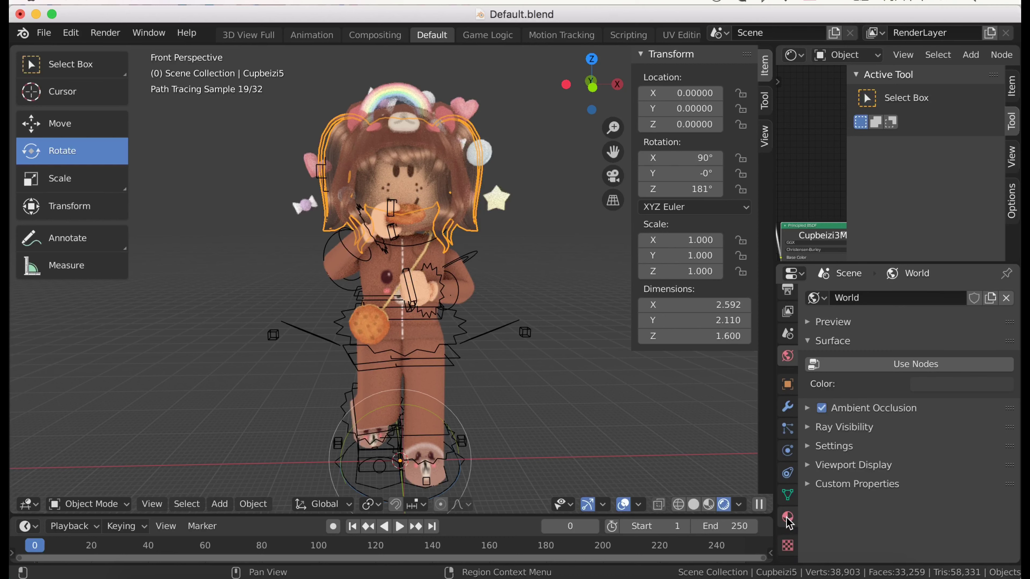
Connect an Image Texture to the Alpha input of the Cupbeizi3 hair material
click(788, 547)
scroll(852, 487, down, 3)
scroll(913, 479, down, 2)
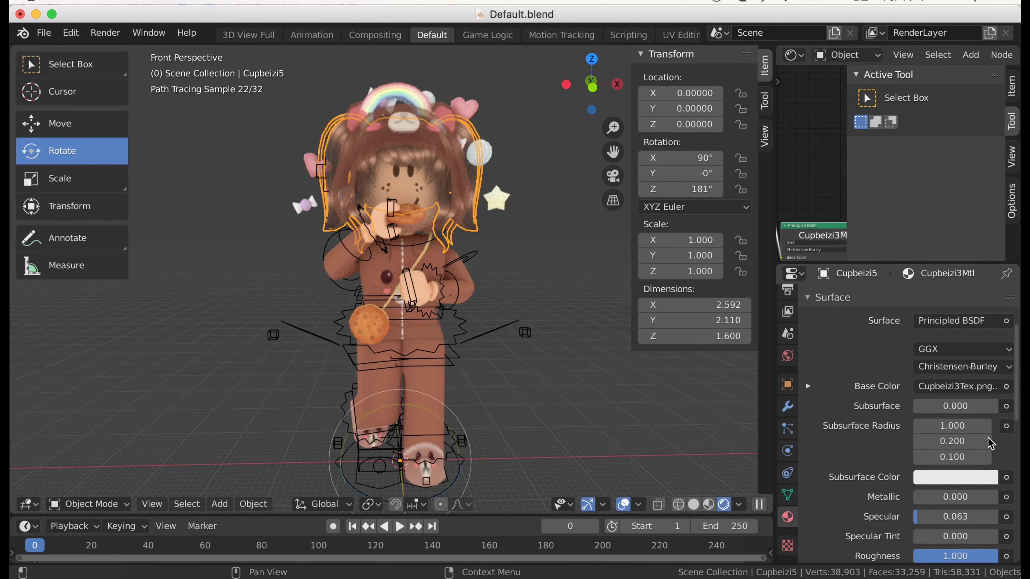
scroll(953, 470, down, 3)
scroll(975, 462, down, 3)
scroll(975, 461, down, 3)
scroll(975, 462, down, 2)
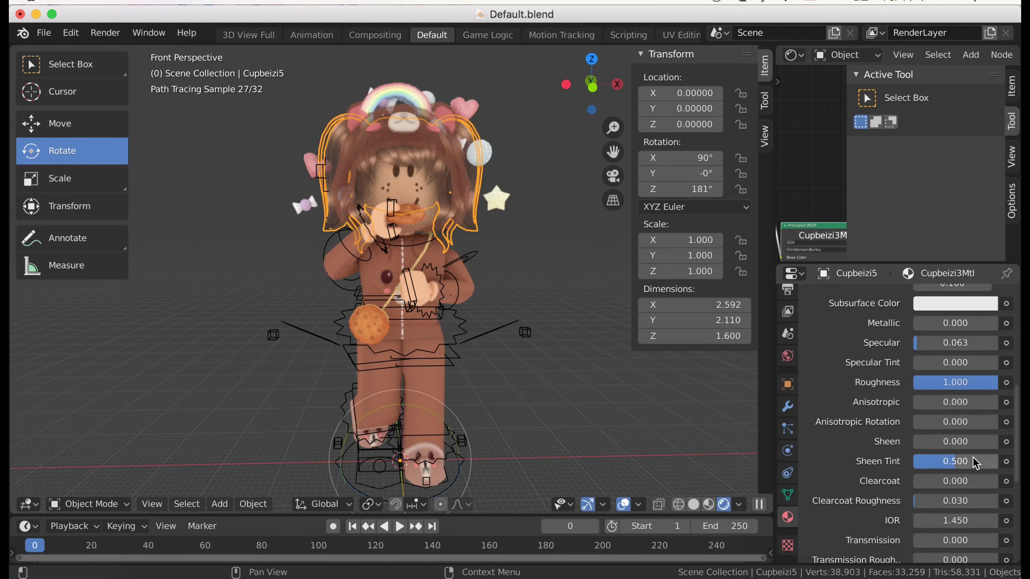
scroll(976, 465, down, 3)
scroll(980, 508, down, 2)
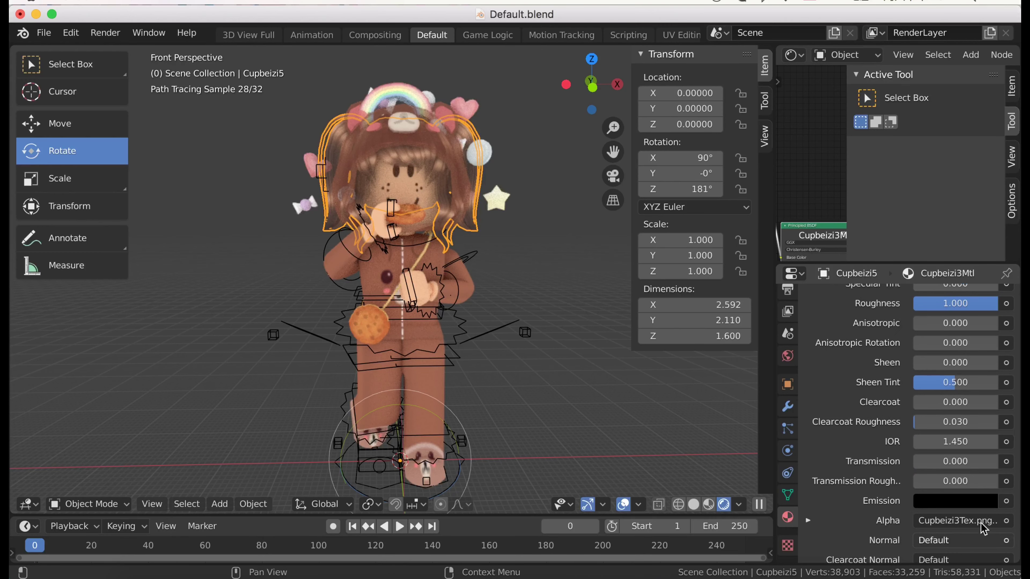
click(963, 525)
scroll(413, 87, up, 1)
scroll(417, 89, up, 5)
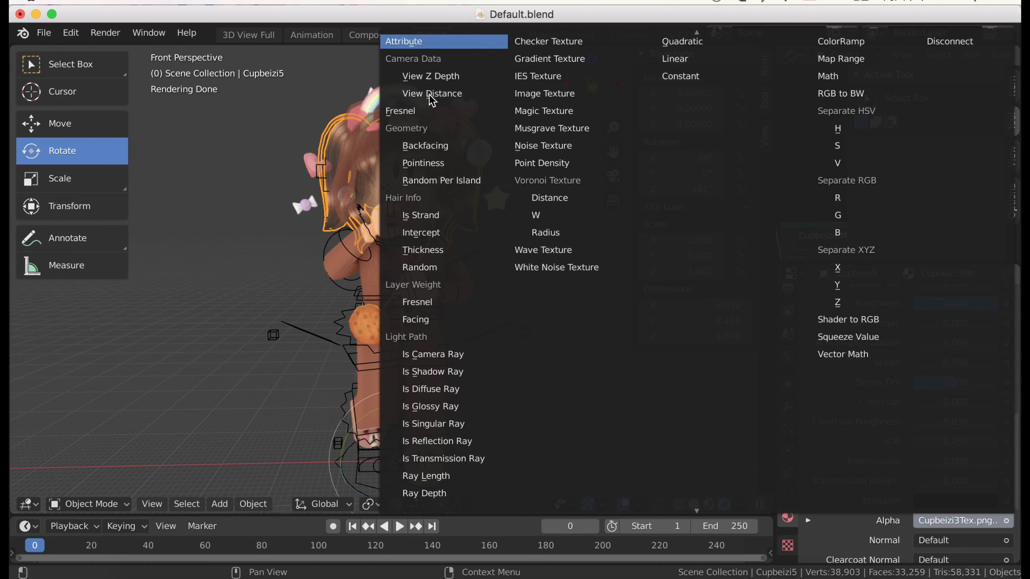
scroll(434, 101, up, 1)
click(584, 114)
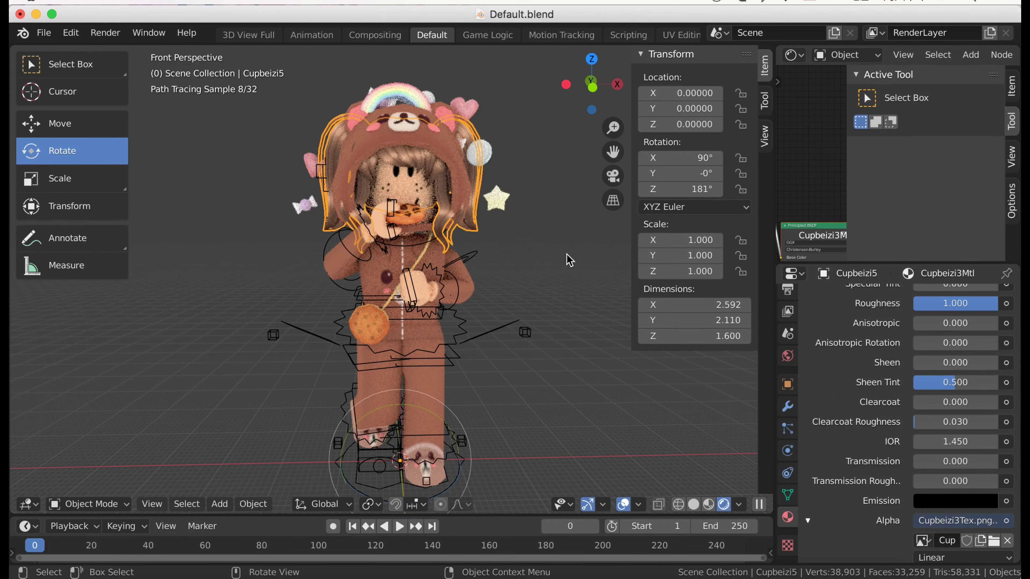
Select the Cupbeizi2 hair piece and feed an Image Texture into its material's Alpha
click(384, 336)
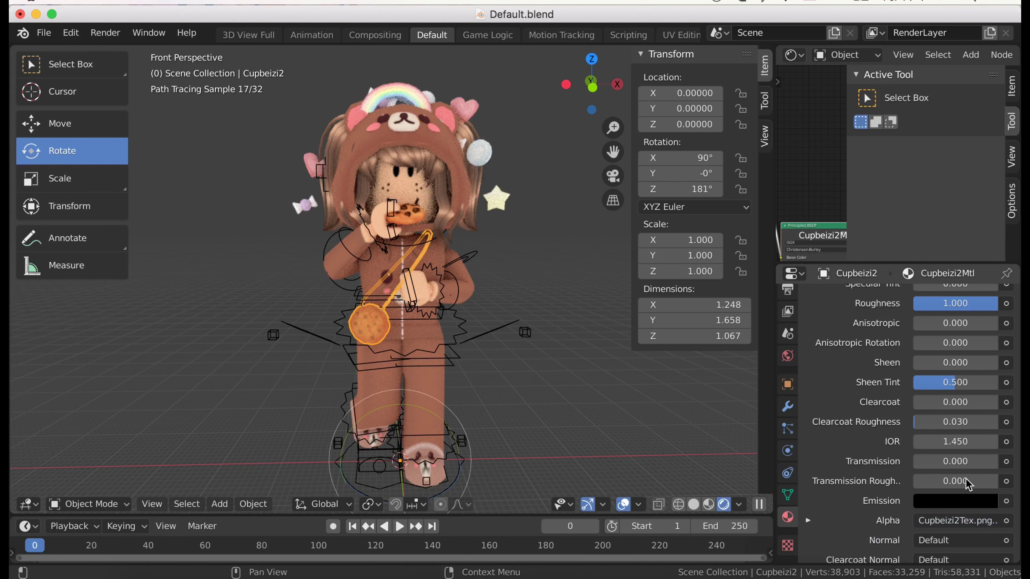
click(965, 525)
scroll(469, 57, up, 1)
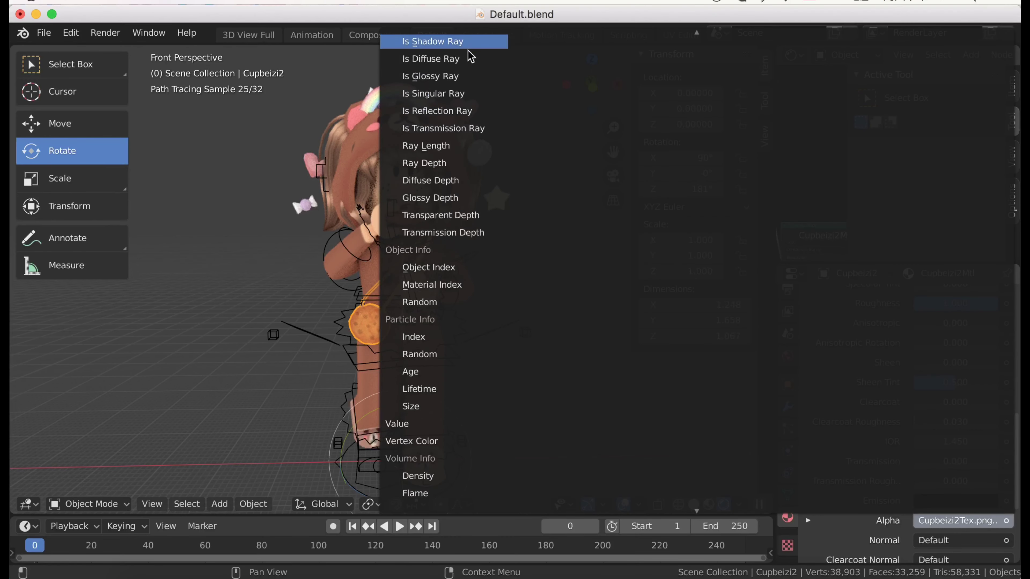
scroll(469, 52, up, 10)
scroll(470, 45, up, 7)
scroll(470, 57, up, 2)
click(542, 111)
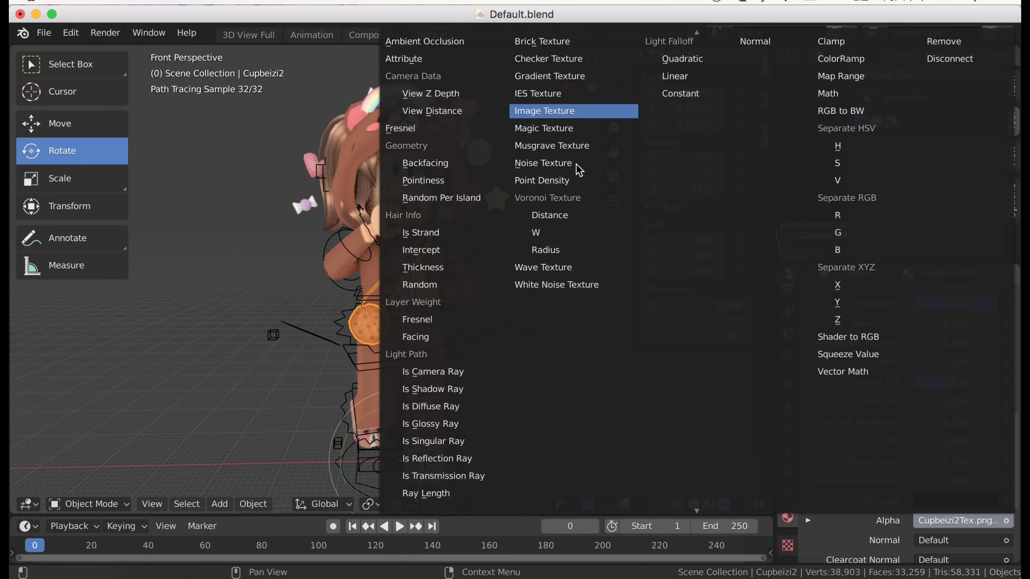
Add a camera to the scene and look through it
click(543, 361)
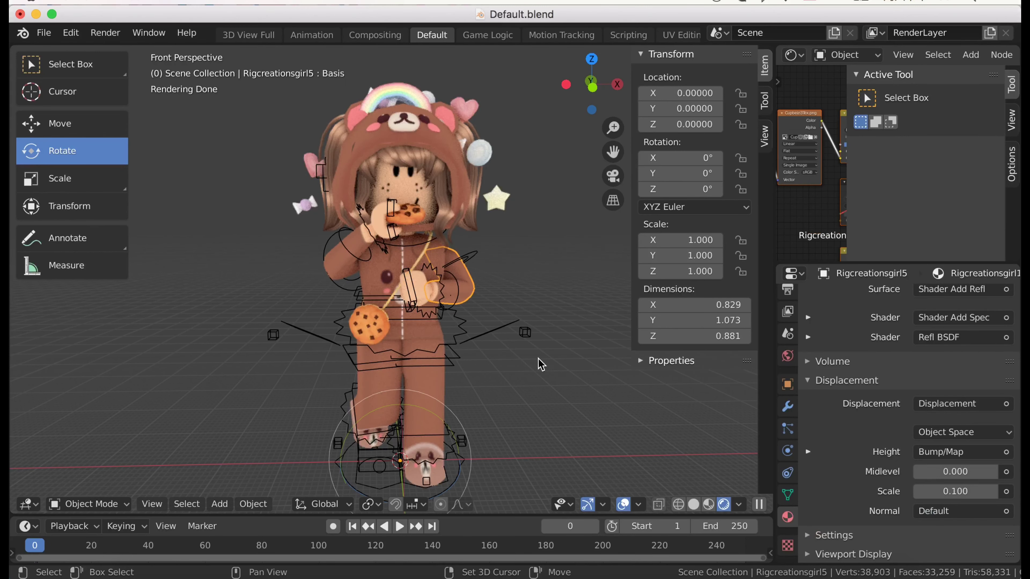
key(shift+a)
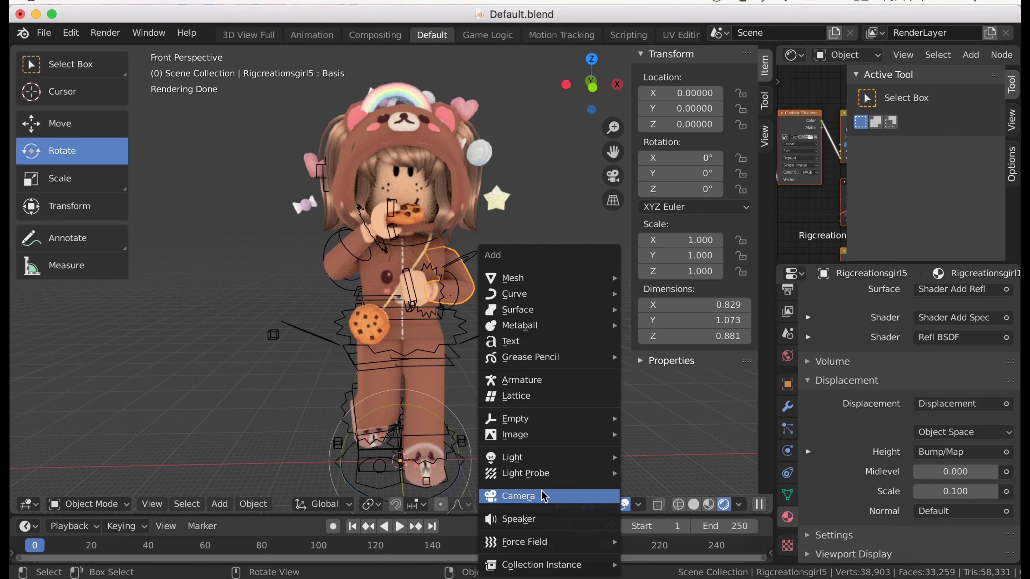
click(543, 496)
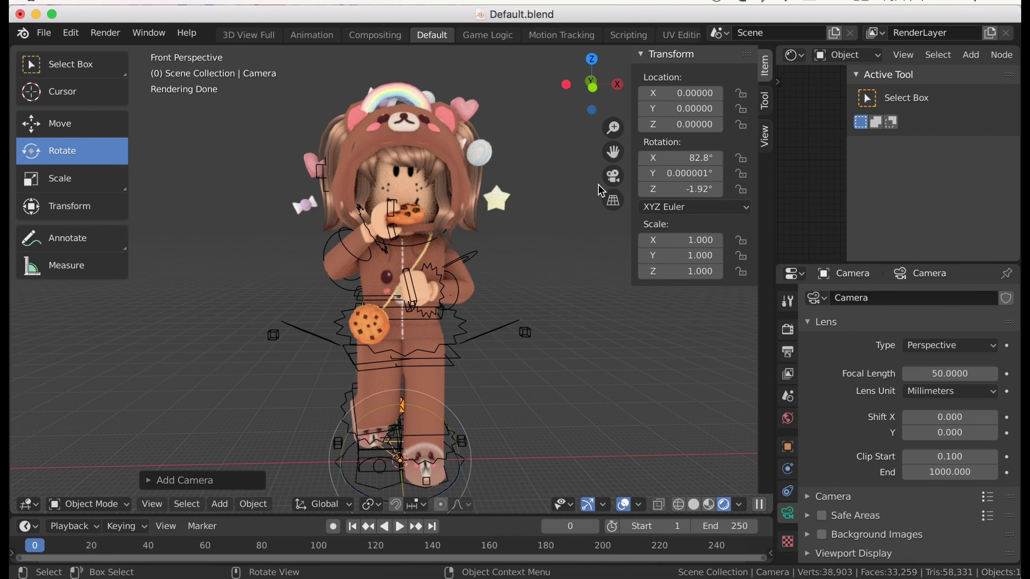
key(ctrl+alt+KP_0)
Walk-navigate the camera back and up until the whole avatar is centred, then confirm
key(shift+grave)
key(s)
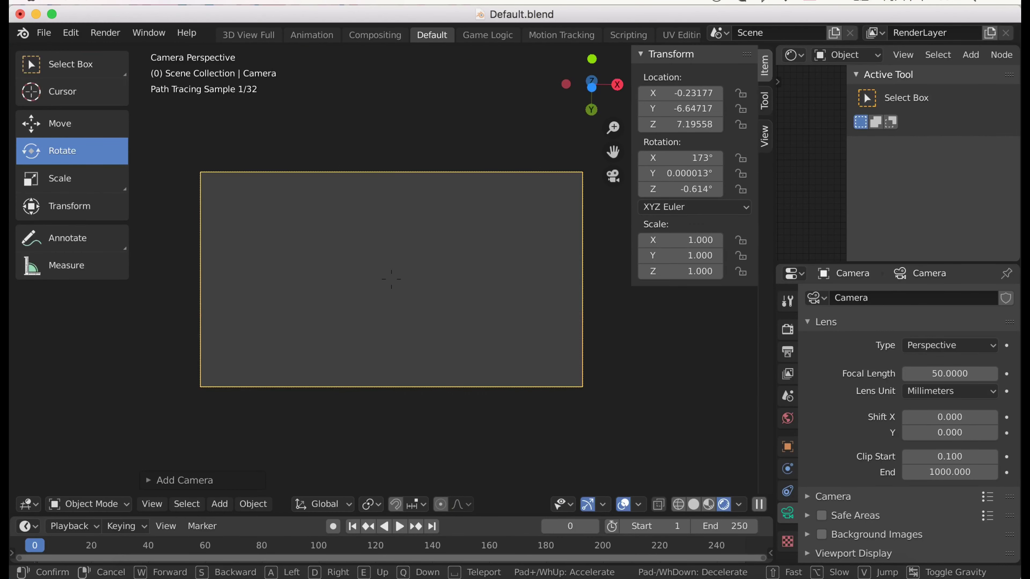
key(e)
key(s)
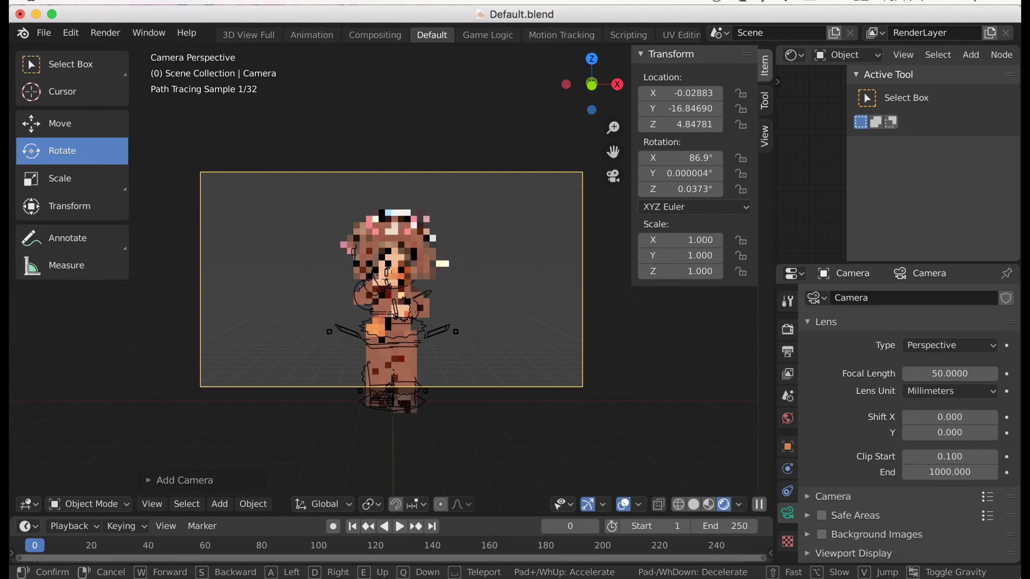
key(s)
click(438, 161)
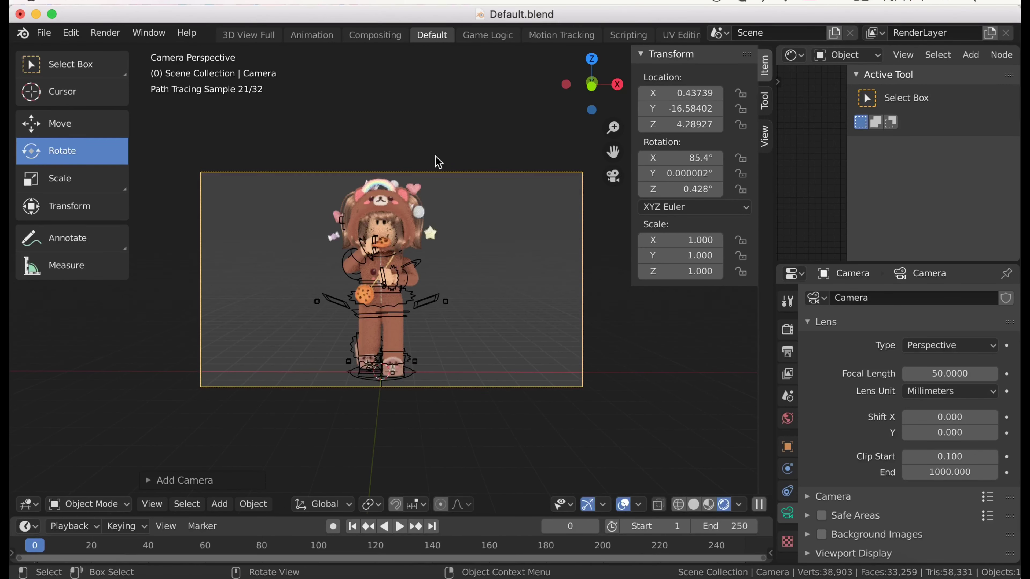
Render the posed avatar from the camera with Render Image
click(106, 33)
click(122, 48)
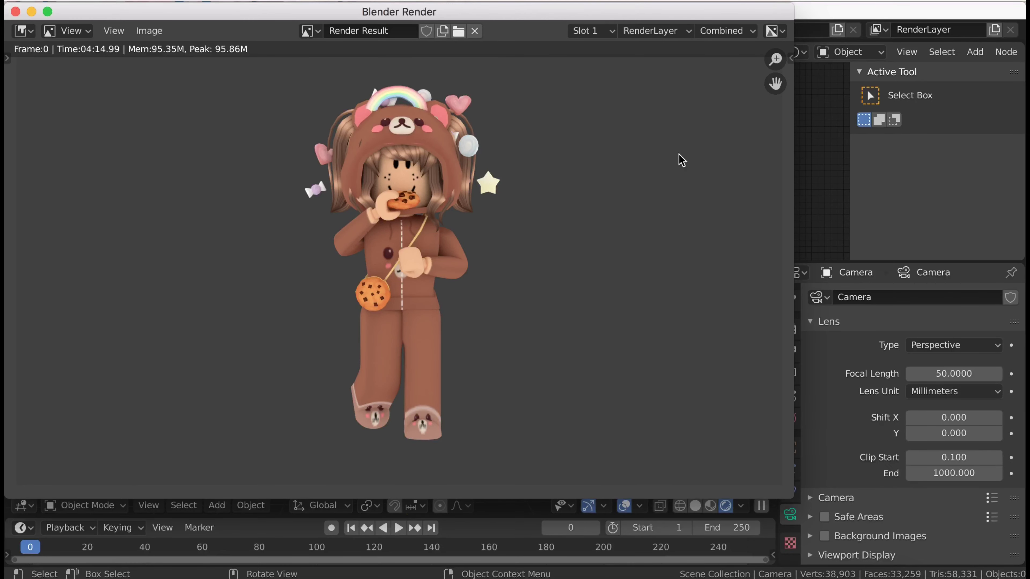
Save the render as a new file on the external drive, named TEDDYCHANWILLEATYOU
click(146, 31)
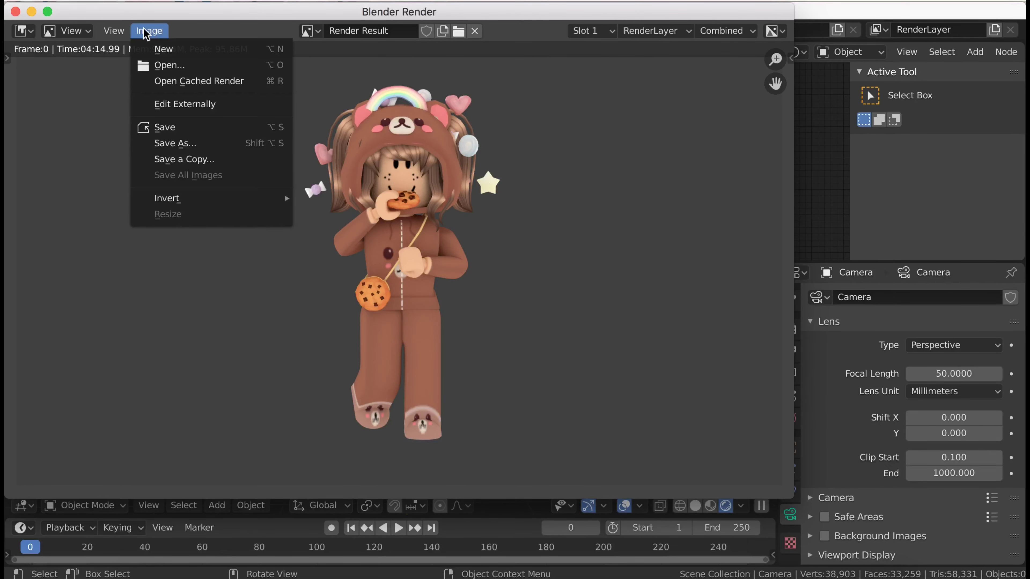
click(174, 144)
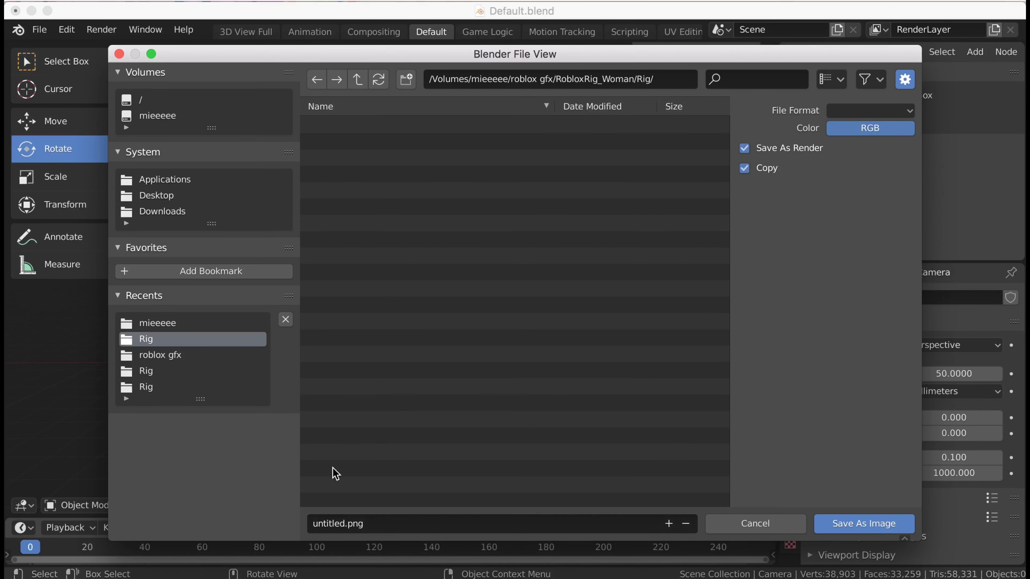
click(180, 121)
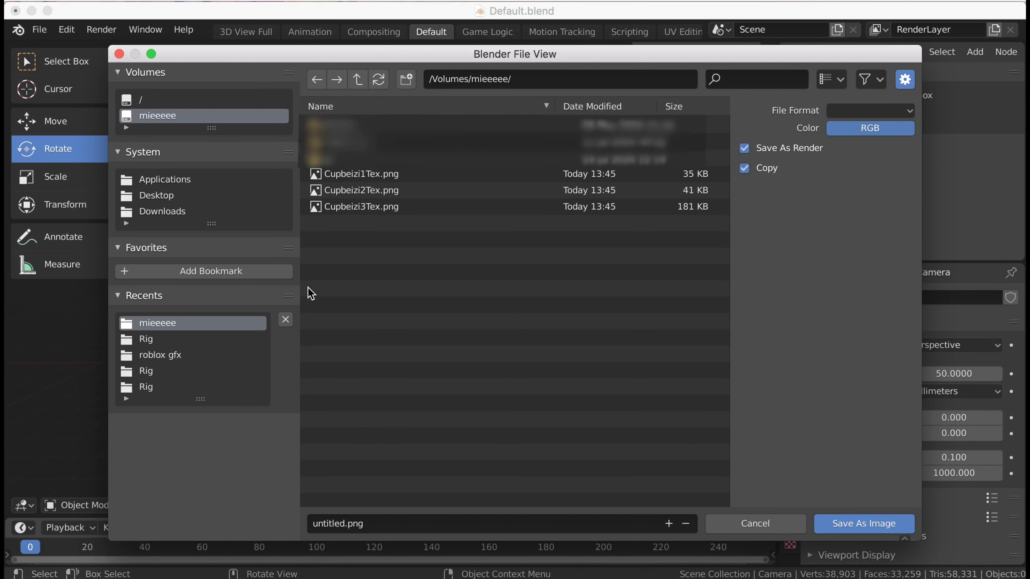
click(340, 525)
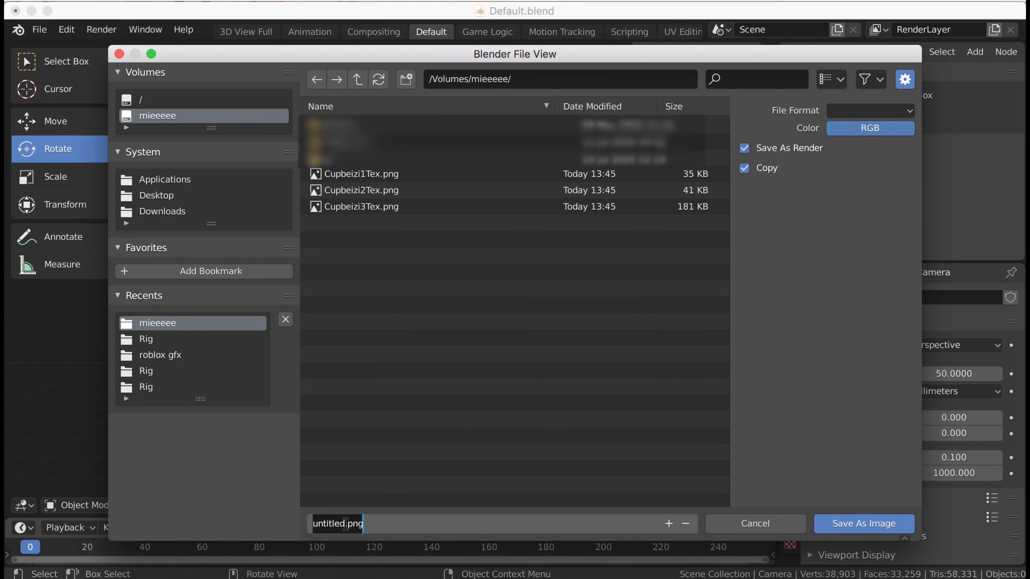
drag(345, 524, 268, 525)
text(TEDDY)
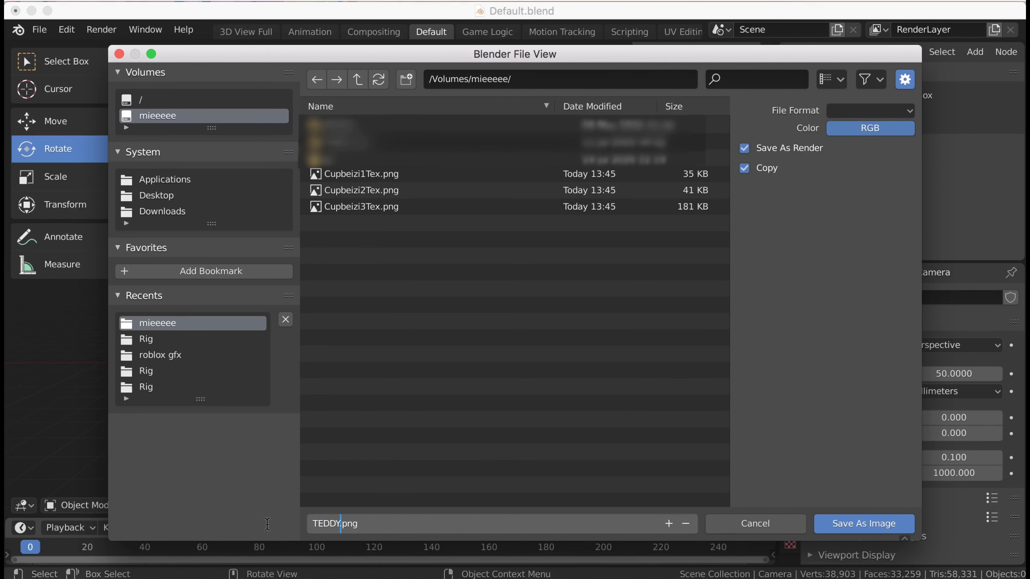
text(CHANWILLEATY)
text(OU)
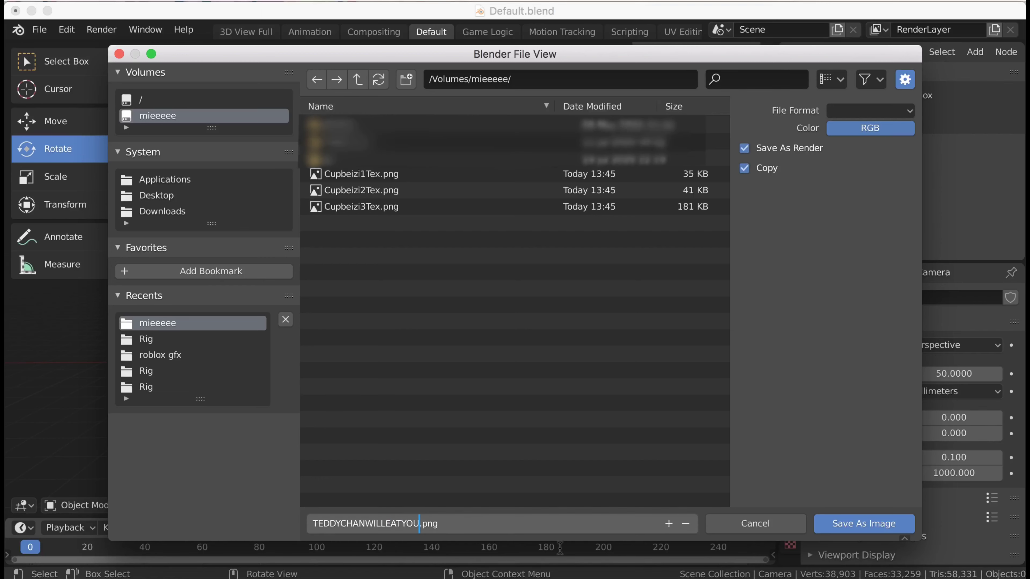
Set the file format to PNG with RGBA colour and save the image
click(859, 103)
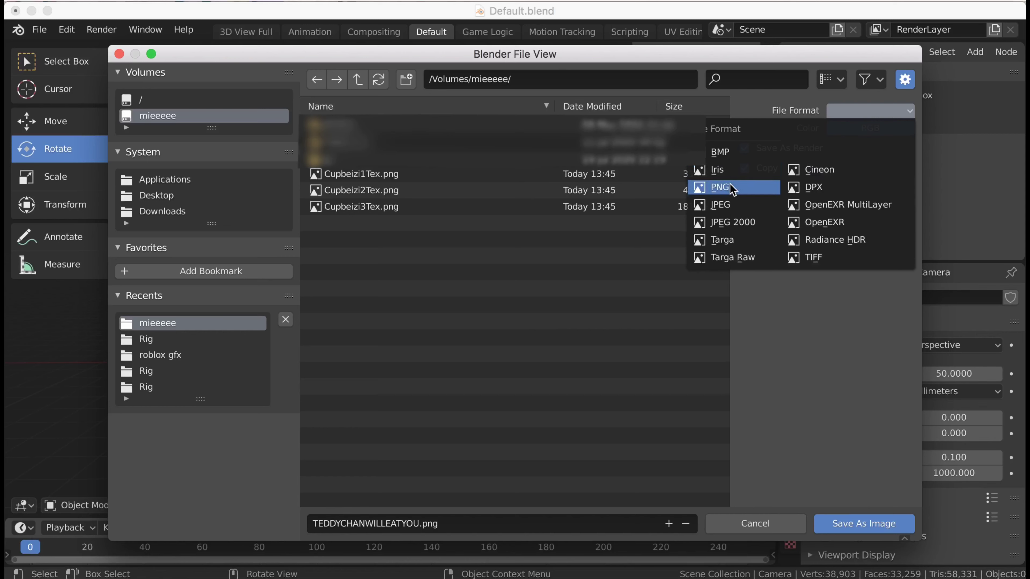
click(718, 188)
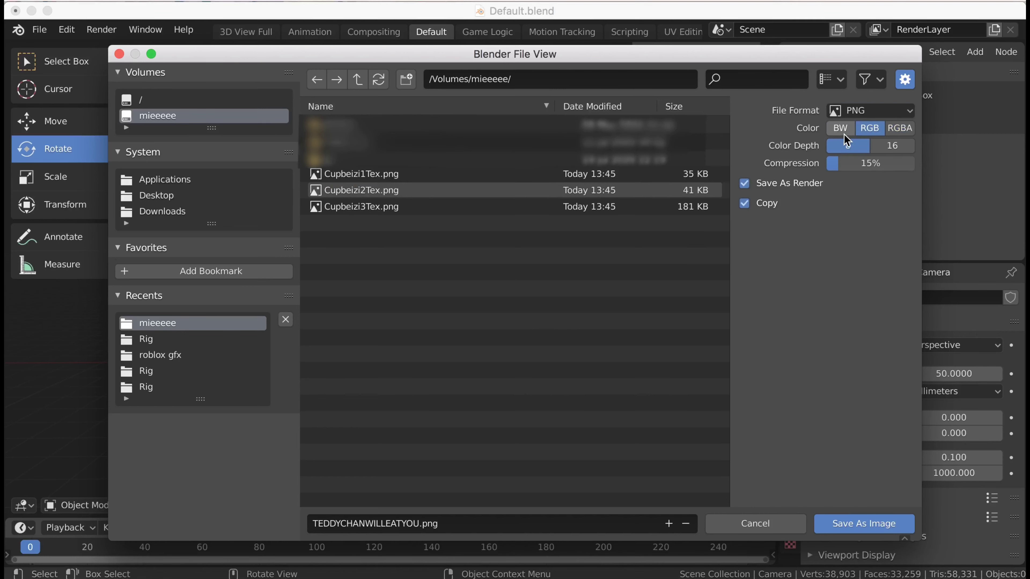
click(900, 129)
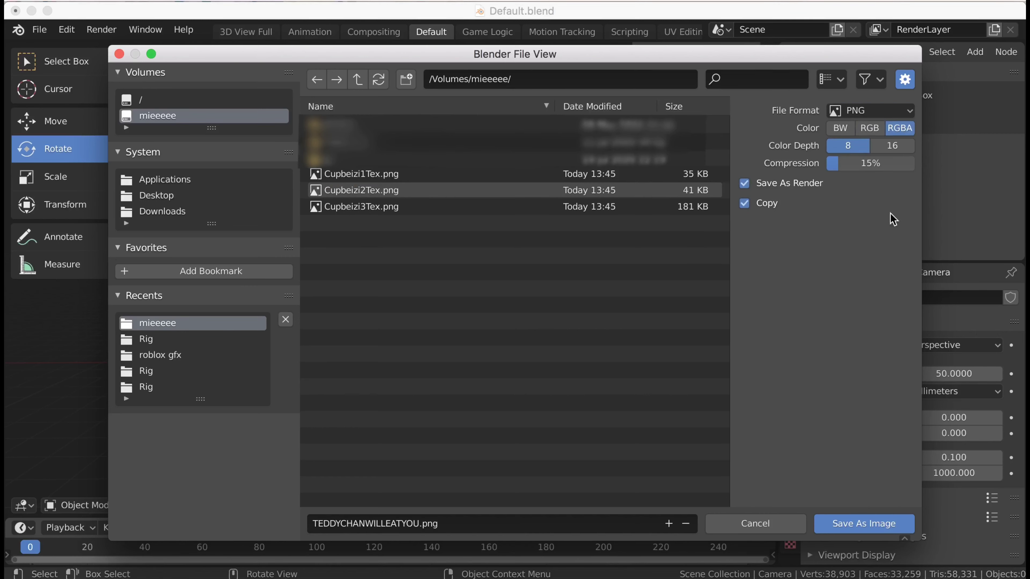
click(865, 532)
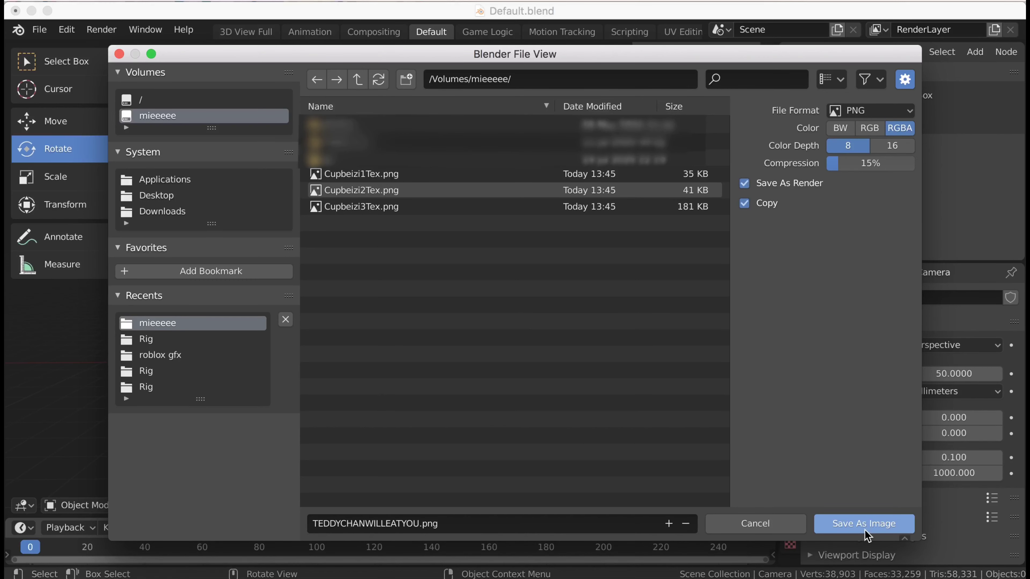